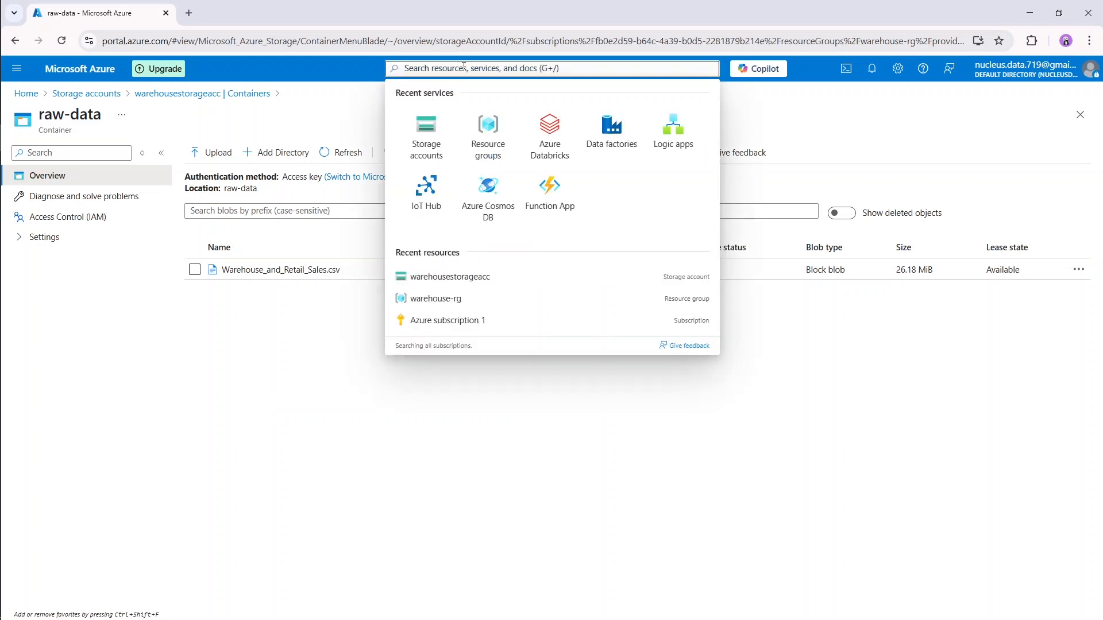
Find the Azure Databricks service by searching for databricks and start creating a new workspace.
{"action": "type", "text": "da"}
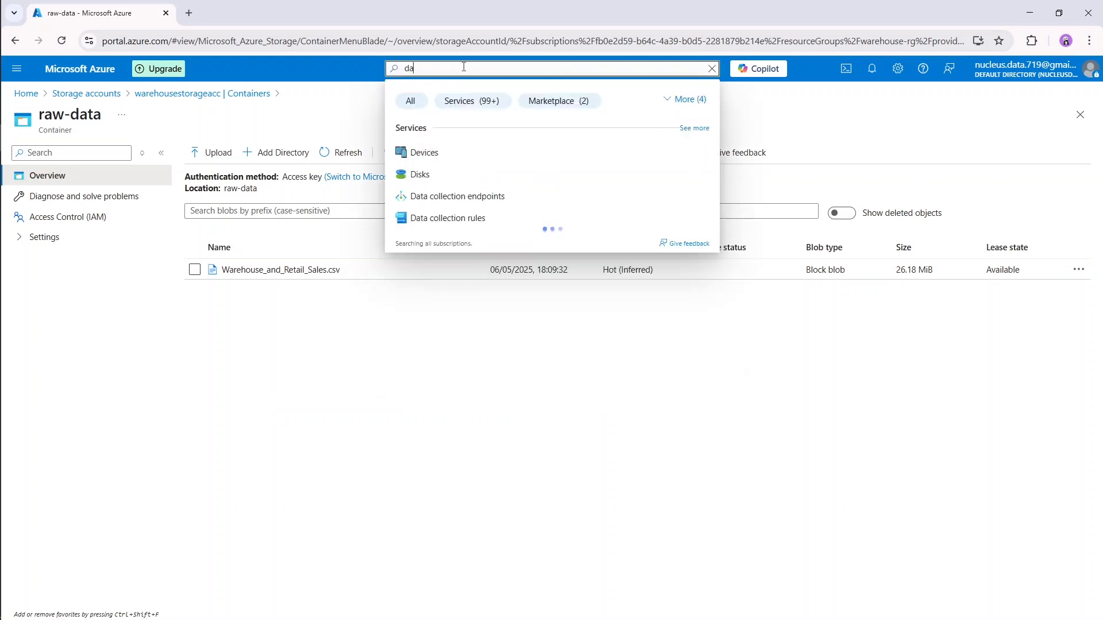
{"action": "type", "text": "tabrick"}
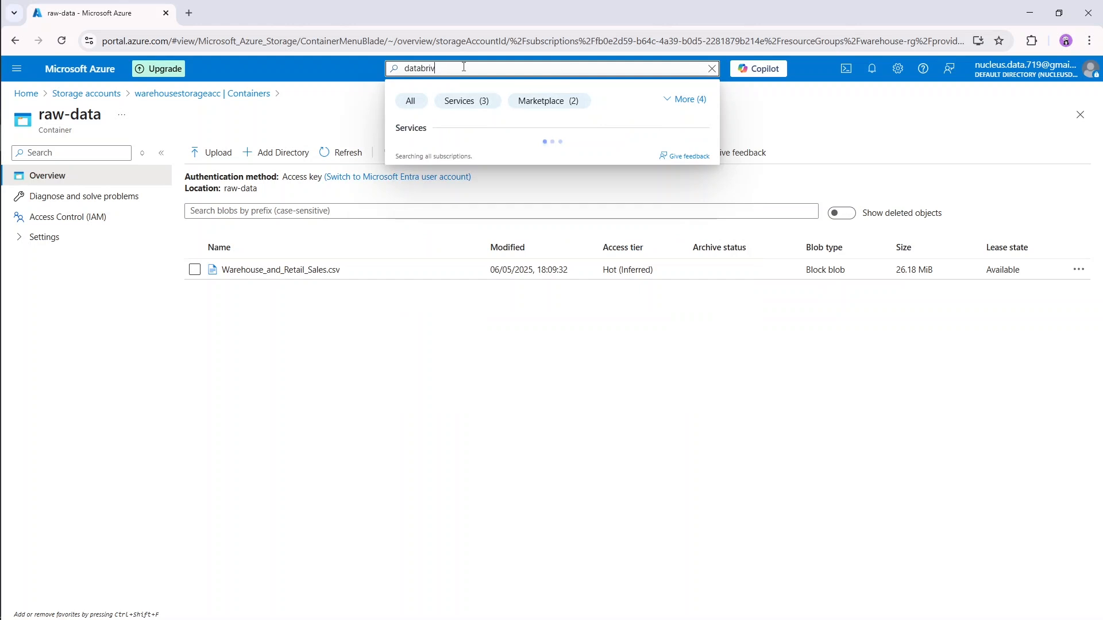
{"action": "type", "text": "s"}
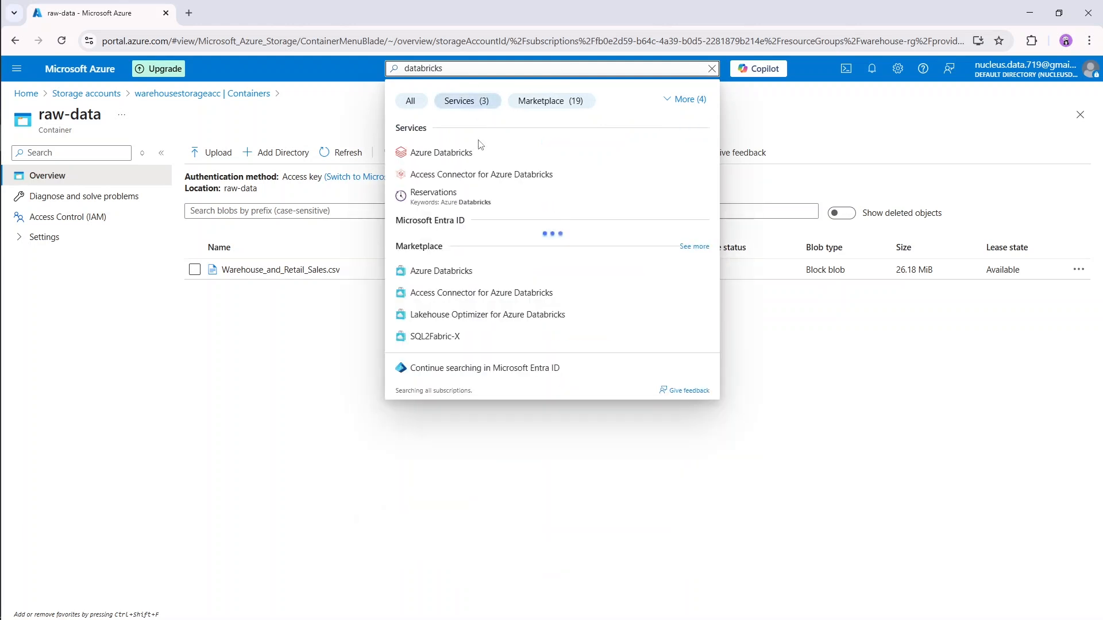
{"action": "left_click", "coordinate": [484, 164]}
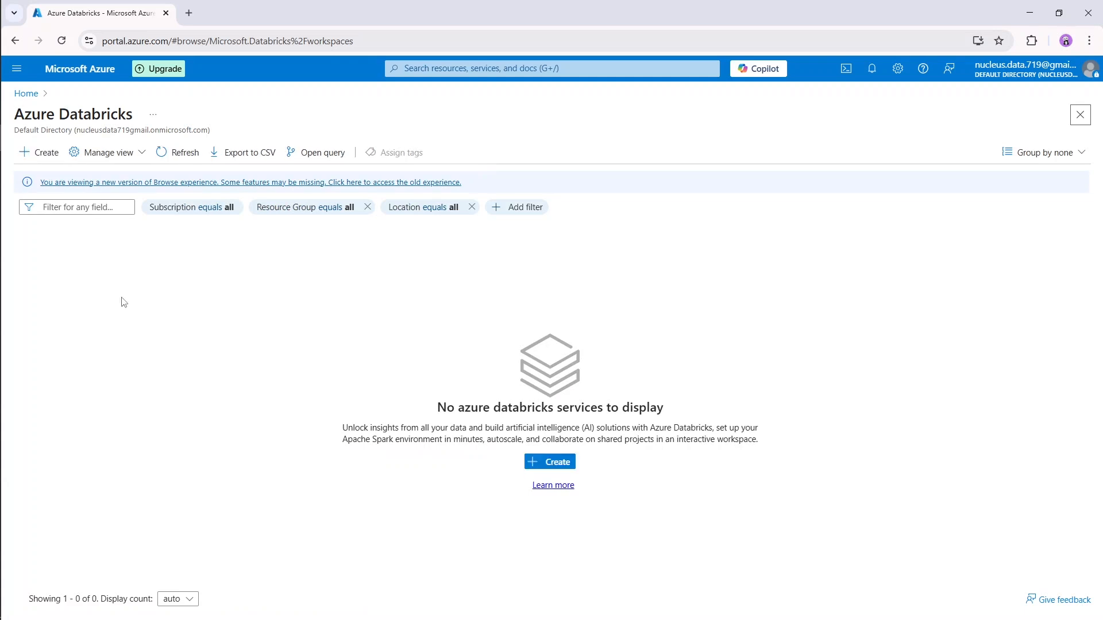
{"action": "left_click", "coordinate": [45, 152]}
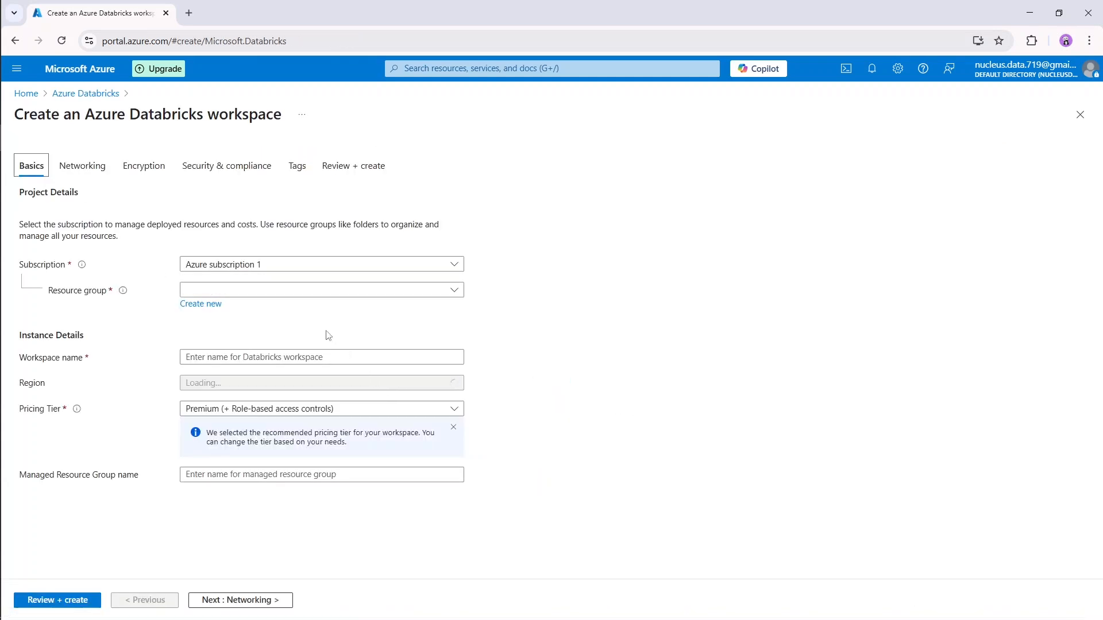
Assign the new workspace to the warehouse-rg resource group and name it warehouse_db.
{"action": "left_click", "coordinate": [341, 297]}
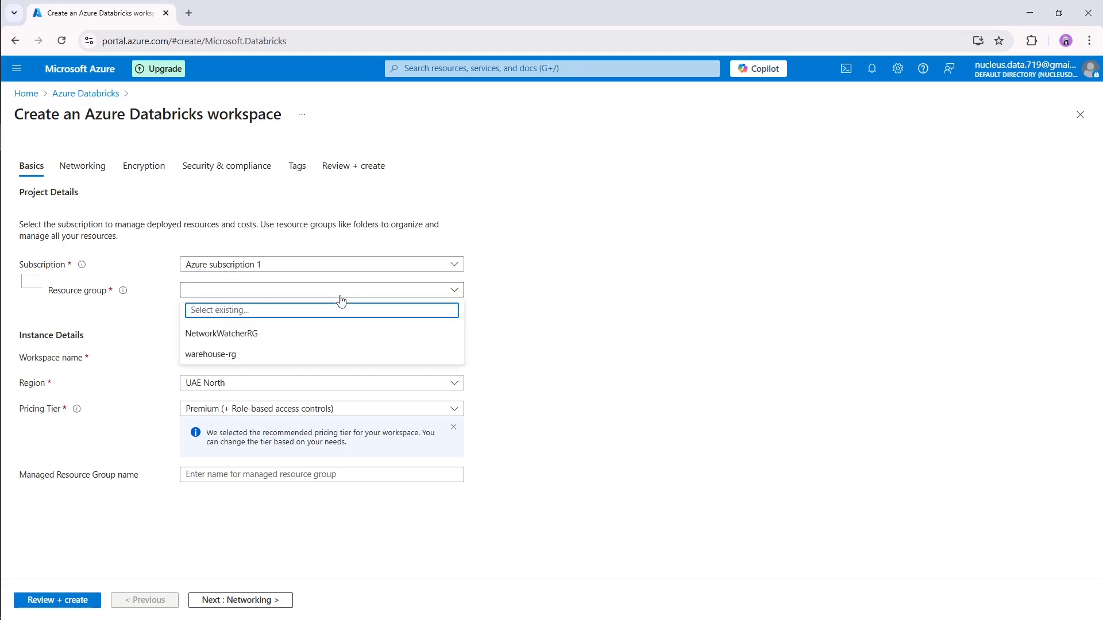
{"action": "left_click", "coordinate": [270, 355]}
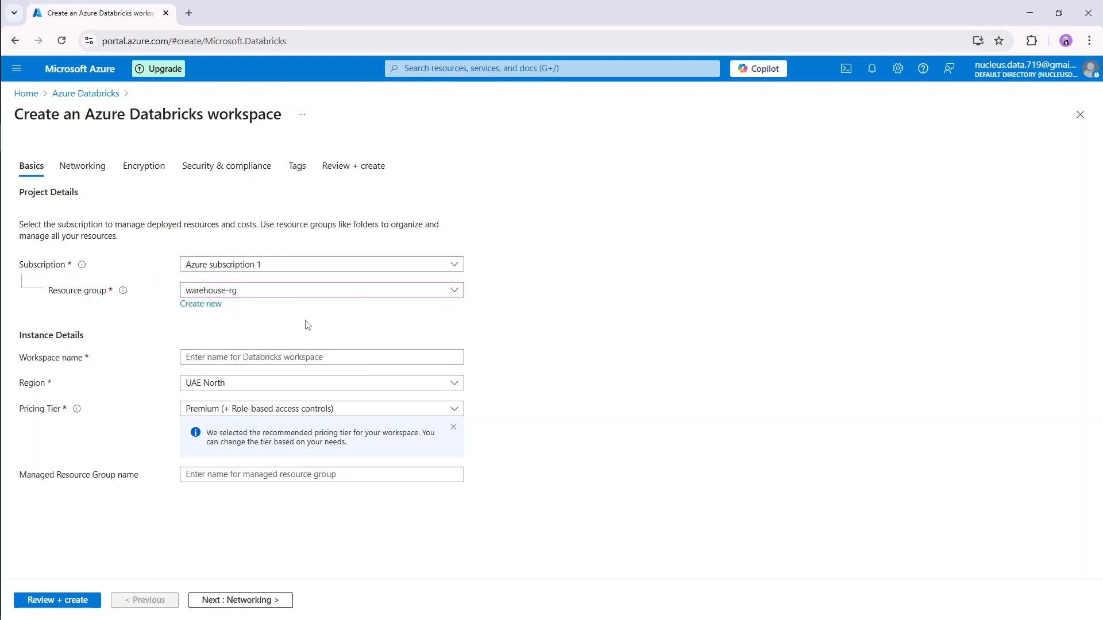
{"action": "left_click", "coordinate": [277, 358]}
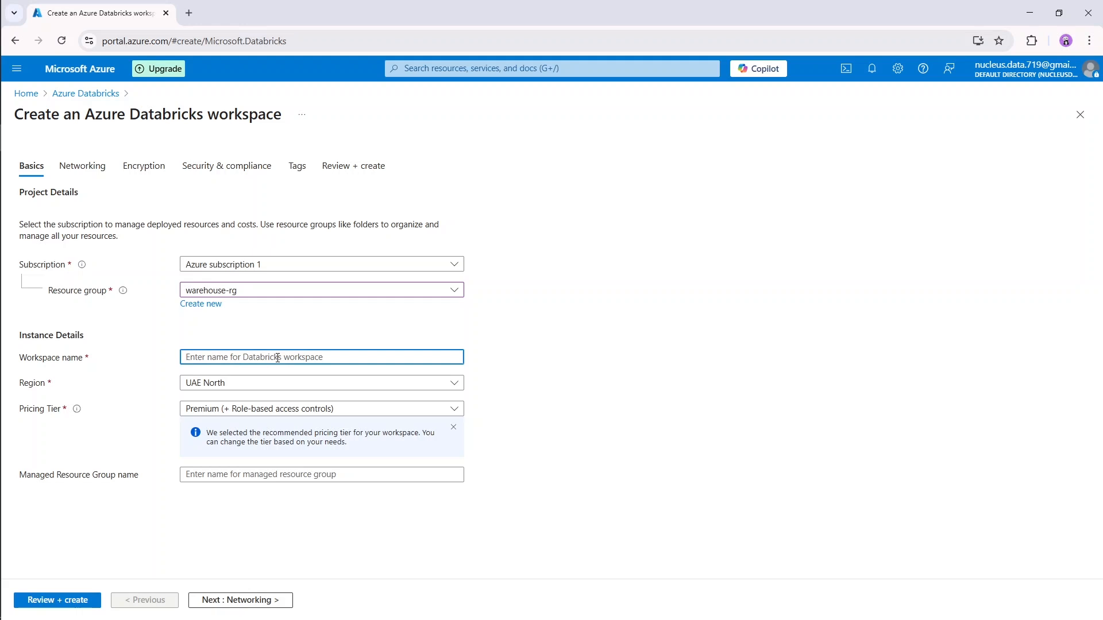
{"action": "type", "text": "warehouse_db"}
{"action": "left_click", "coordinate": [512, 364]}
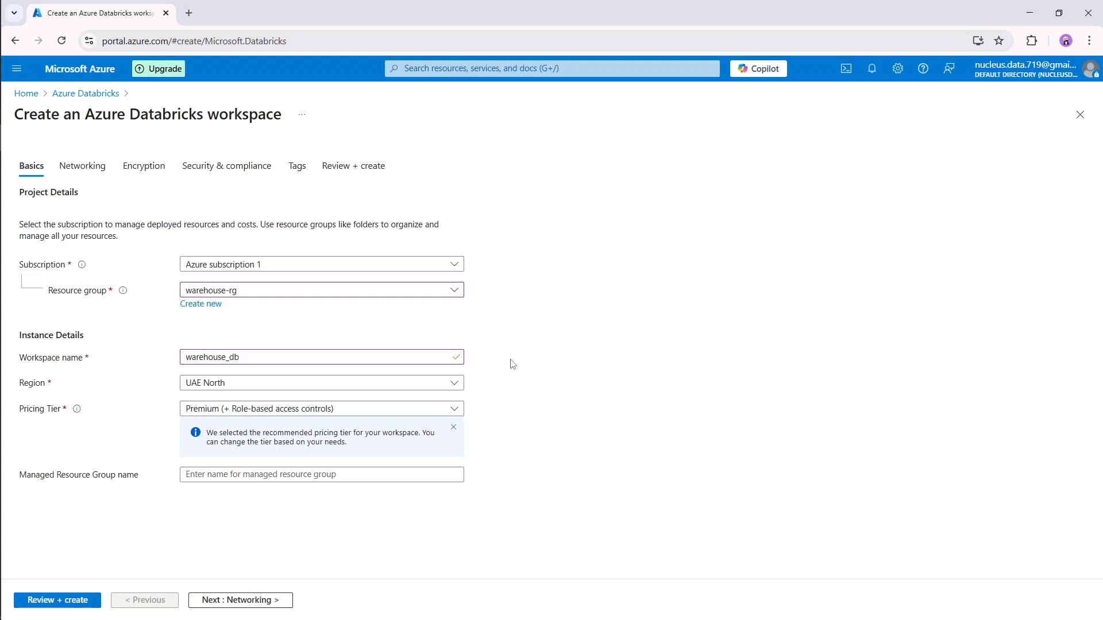
Keep the UAE North region and set the pricing tier to Standard (Apache Spark, Secure with Microsoft Entra ID).
{"action": "left_click", "coordinate": [336, 385]}
{"action": "left_click", "coordinate": [507, 384]}
{"action": "left_click", "coordinate": [360, 415]}
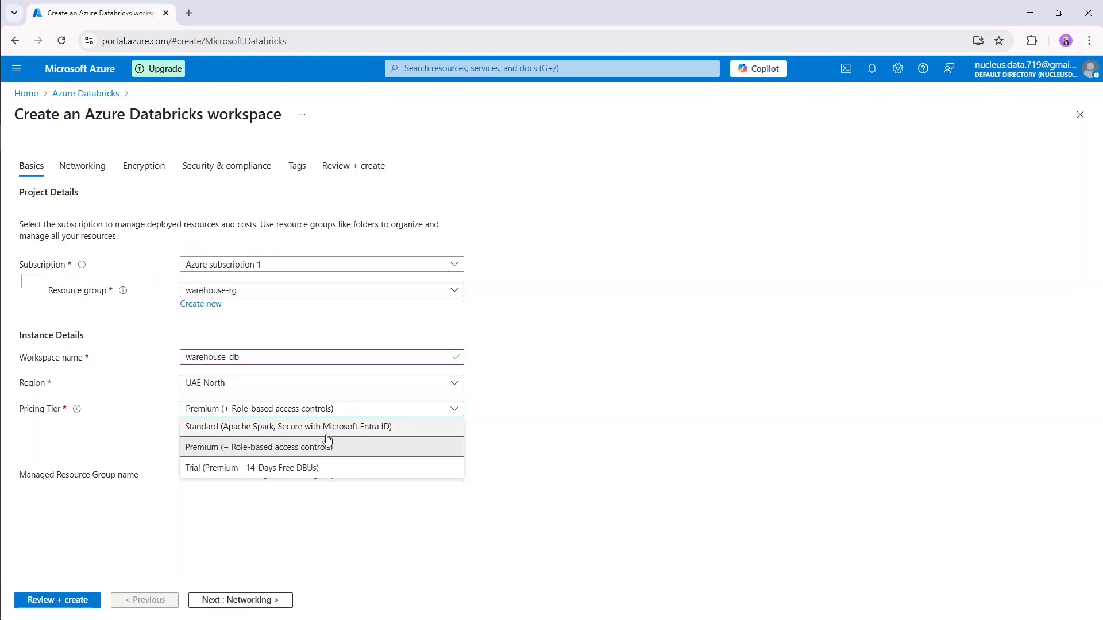
{"action": "left_click", "coordinate": [335, 426]}
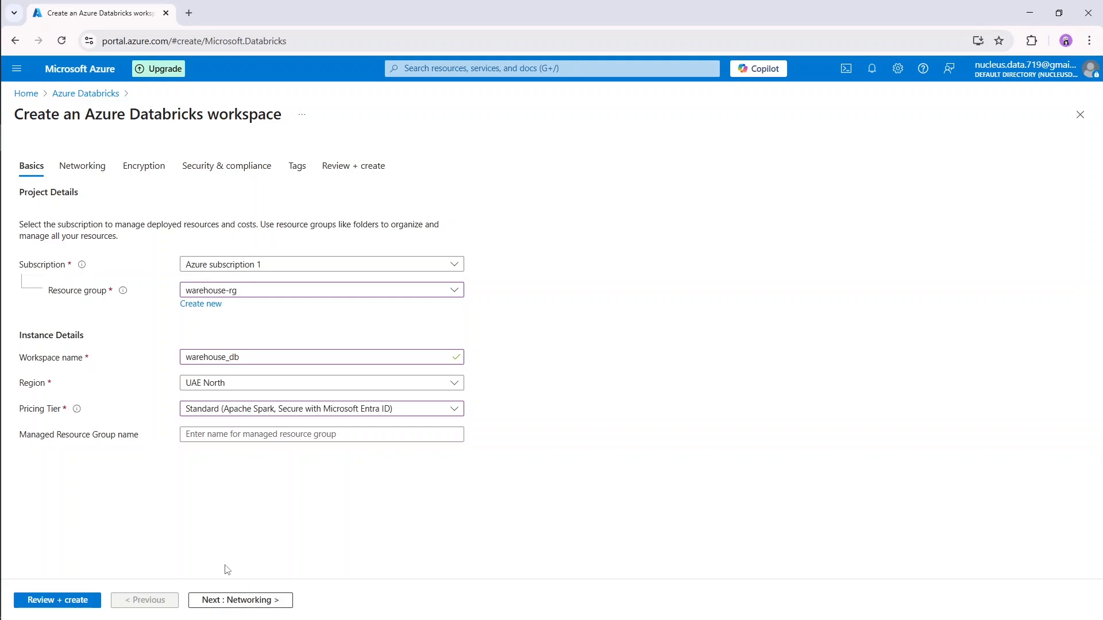
{"action": "left_click", "coordinate": [244, 600]}
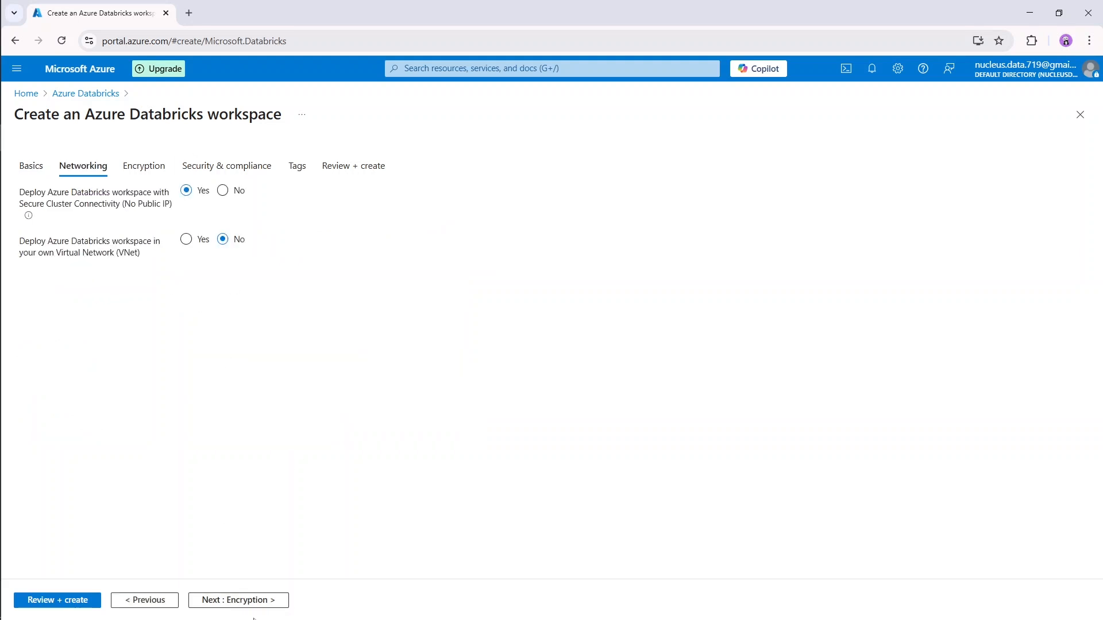
{"action": "left_click", "coordinate": [246, 601]}
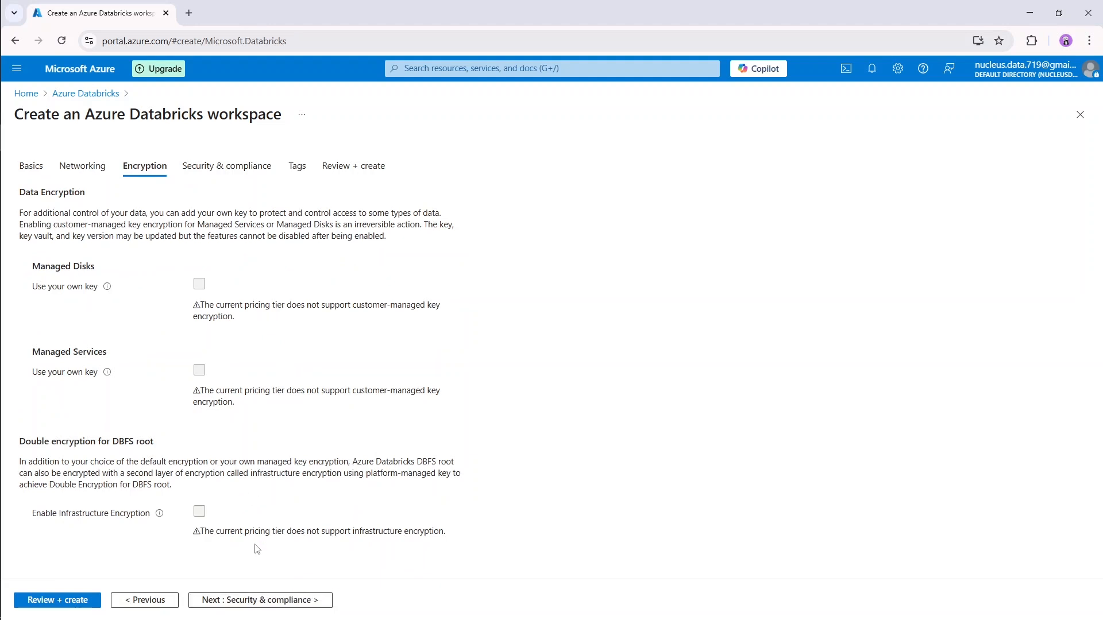
{"action": "left_click", "coordinate": [31, 168]}
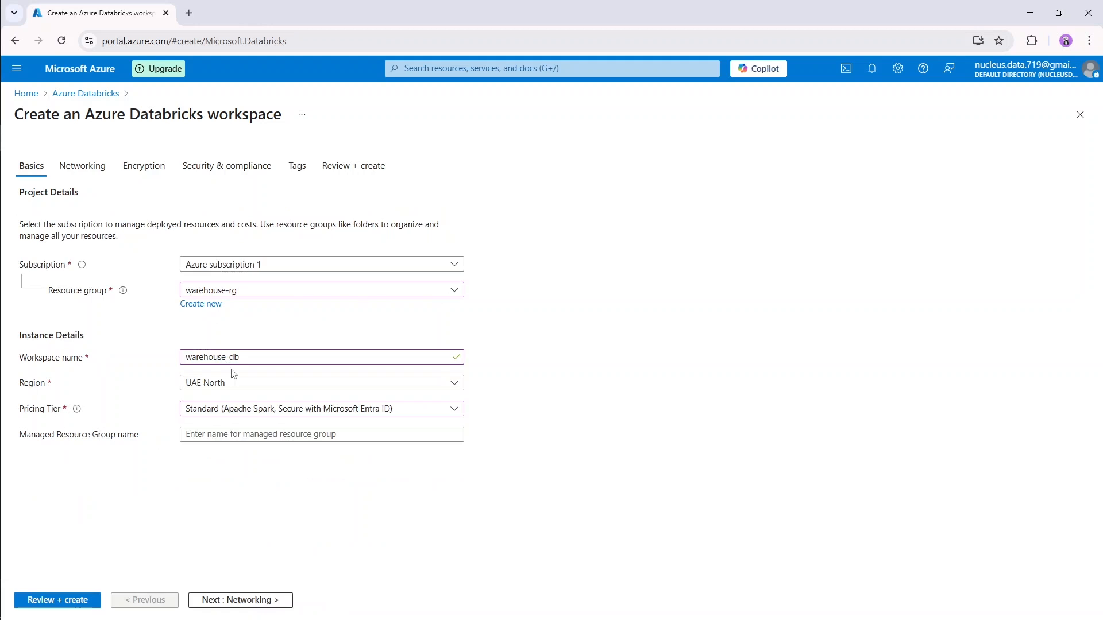
{"action": "left_click", "coordinate": [315, 415]}
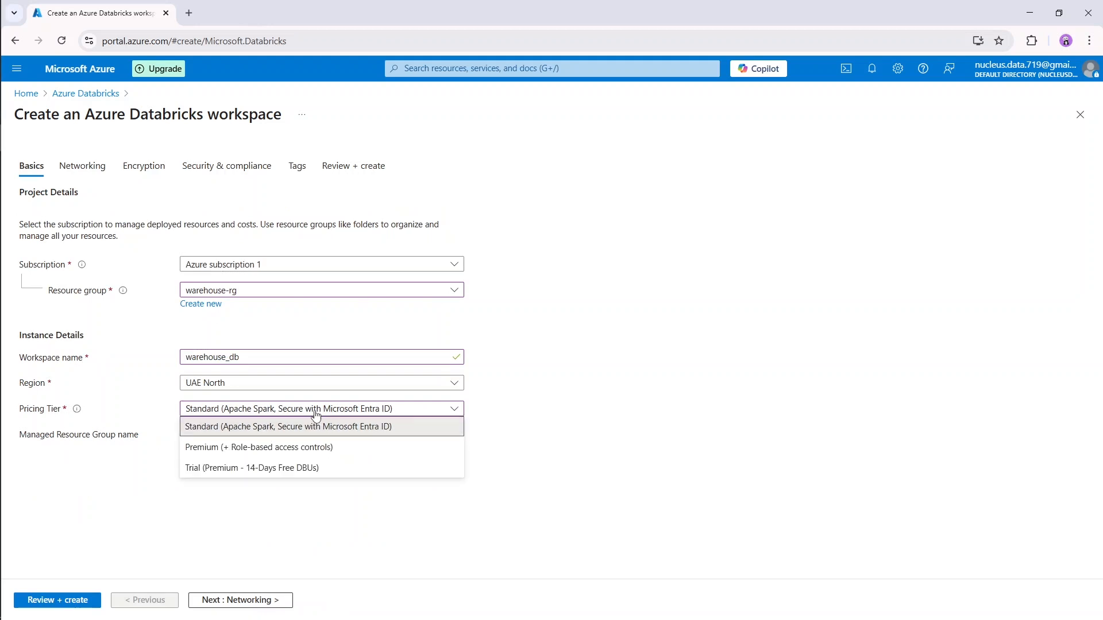
{"action": "left_click", "coordinate": [315, 416]}
Accept the default networking, encryption, security and tag settings and validate the workspace configuration.
{"action": "left_click", "coordinate": [249, 599]}
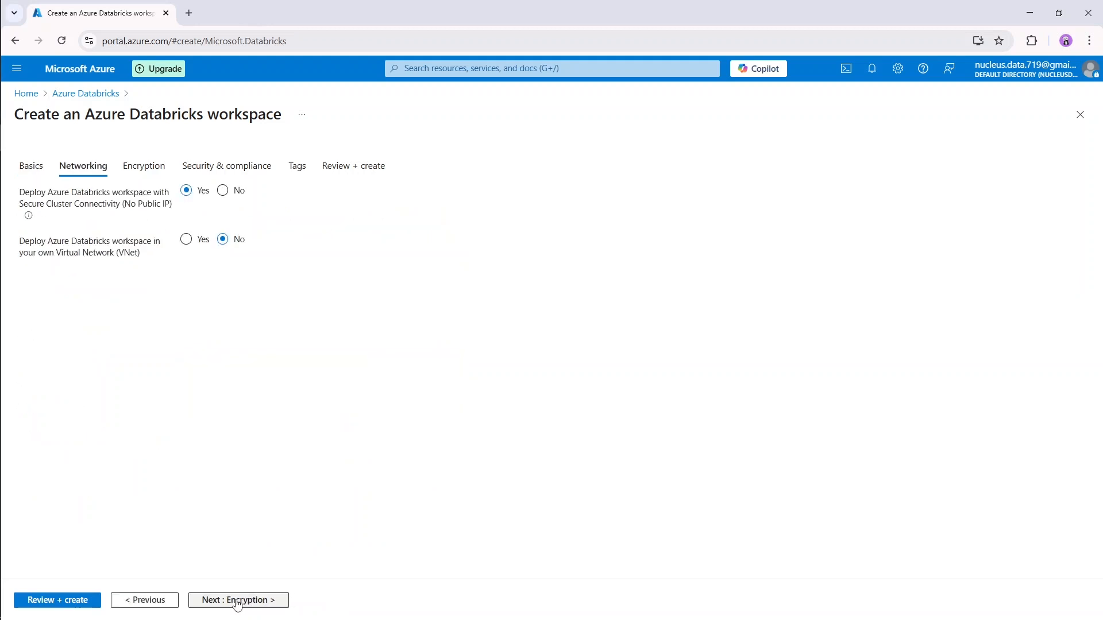
{"action": "left_click", "coordinate": [238, 602]}
{"action": "left_click", "coordinate": [237, 601]}
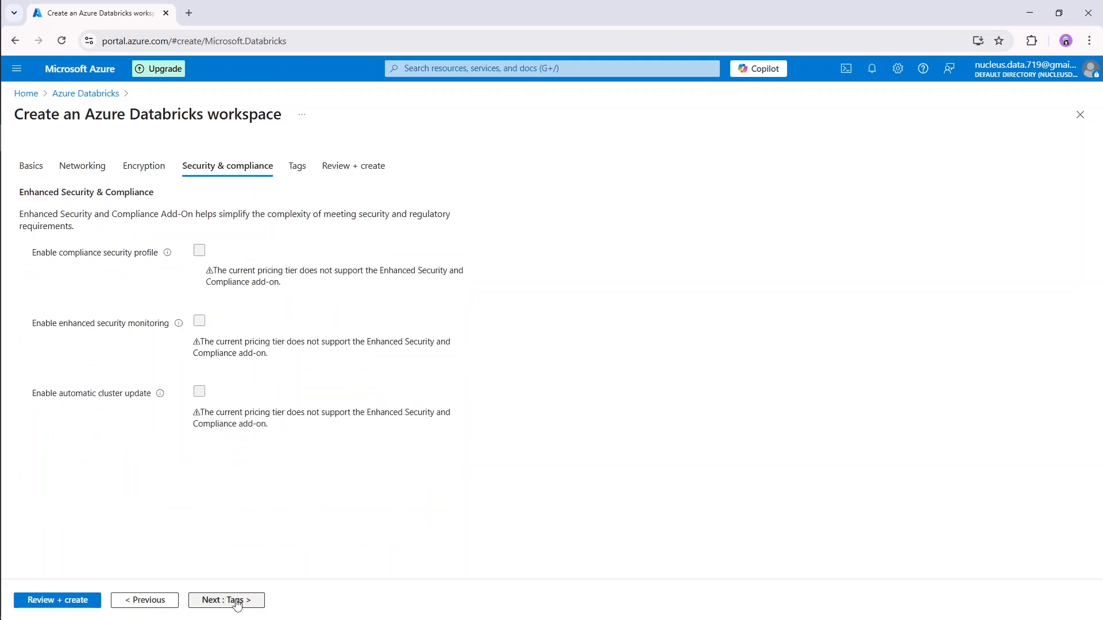
{"action": "left_click", "coordinate": [237, 600]}
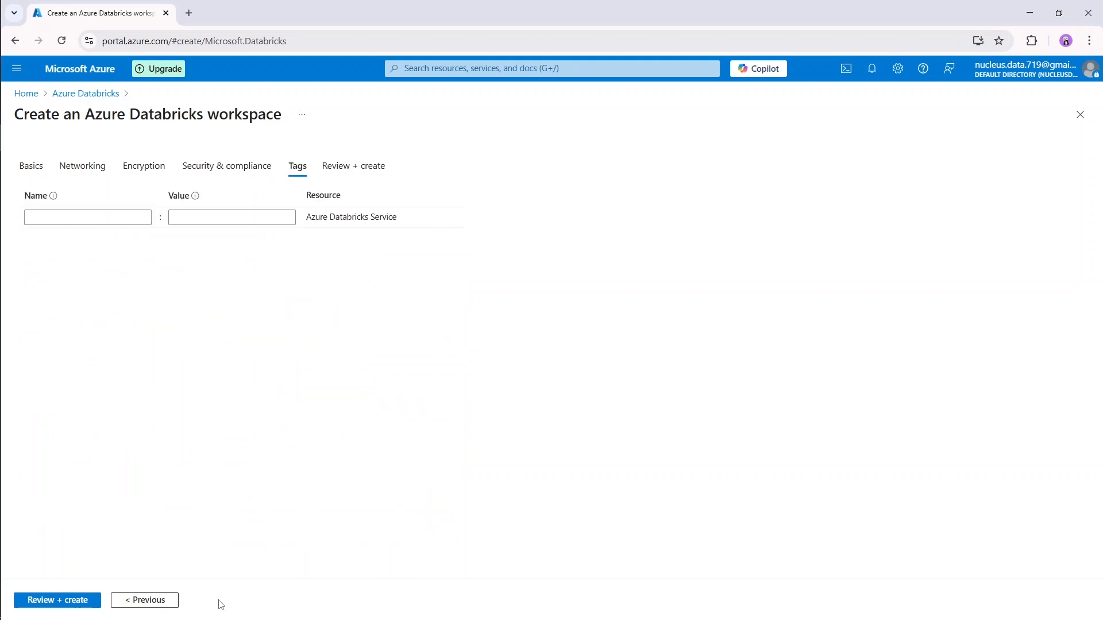
{"action": "left_click", "coordinate": [69, 600]}
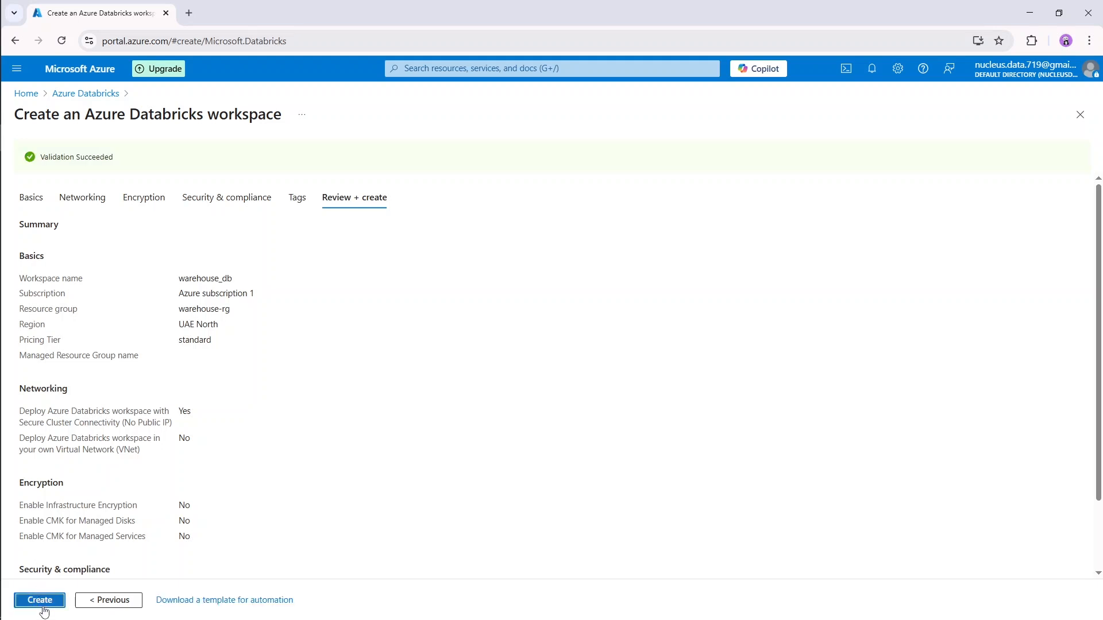
Deploy the warehouse_db workspace, open the deployed resource and launch it in Databricks.
{"action": "left_click", "coordinate": [45, 603]}
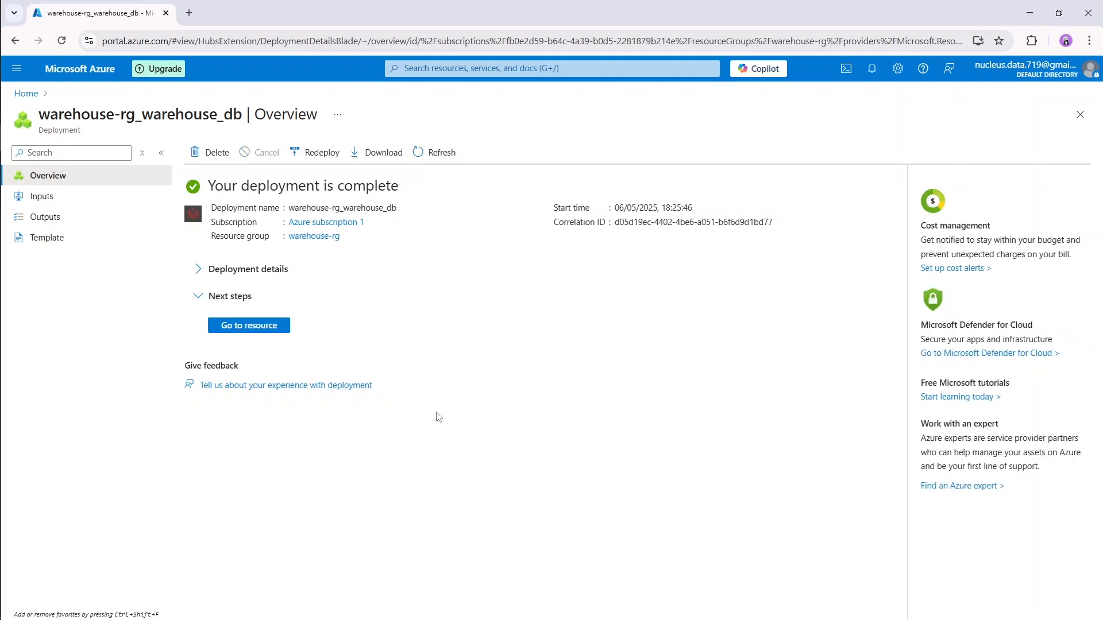
{"action": "left_click", "coordinate": [282, 331]}
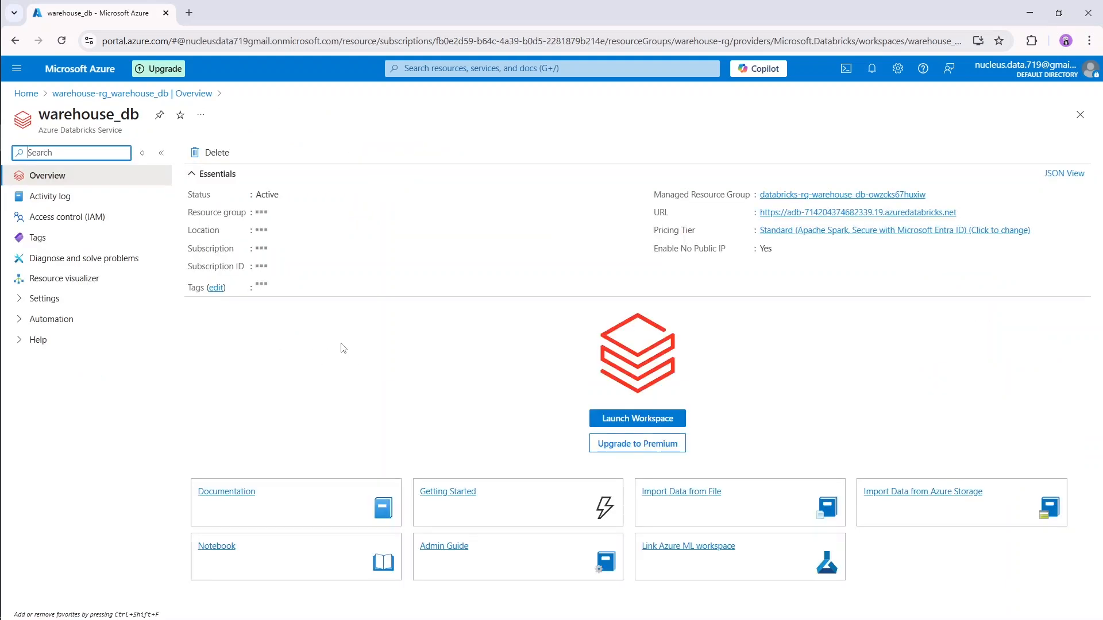
{"action": "left_click", "coordinate": [615, 425]}
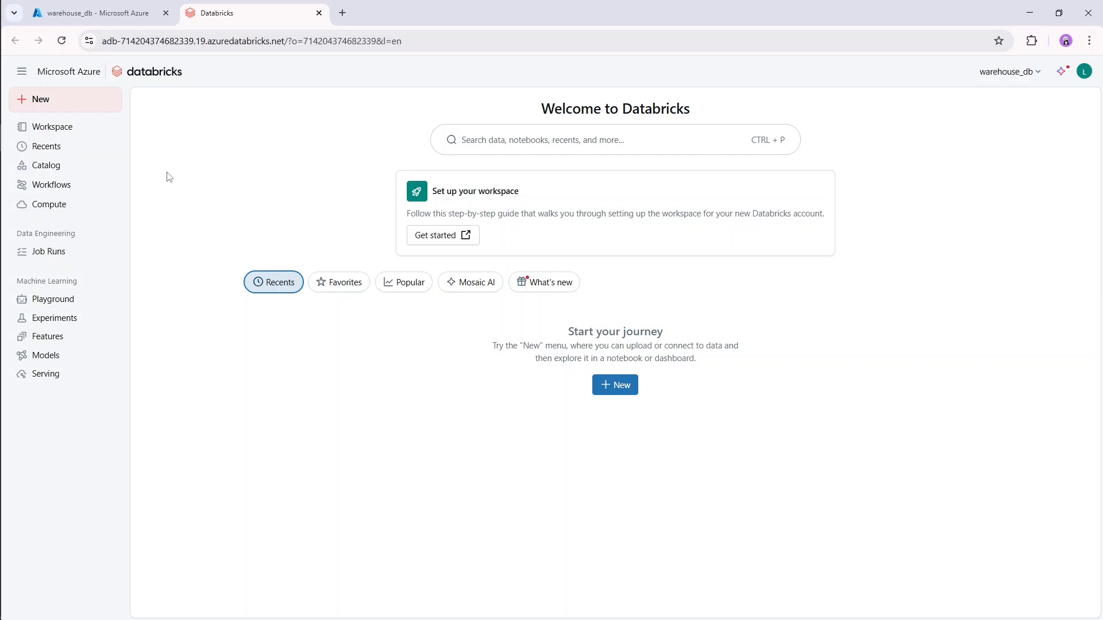
Create a folder named Warehouse Workspace in the root Workspace directory.
{"action": "left_click", "coordinate": [85, 133]}
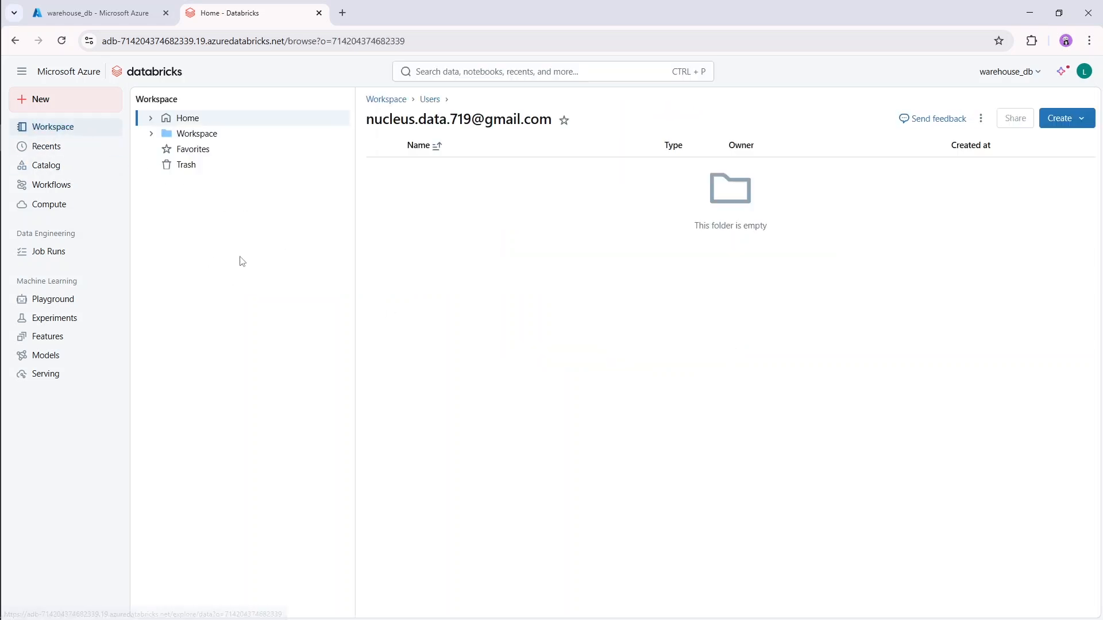
{"action": "left_click", "coordinate": [224, 134]}
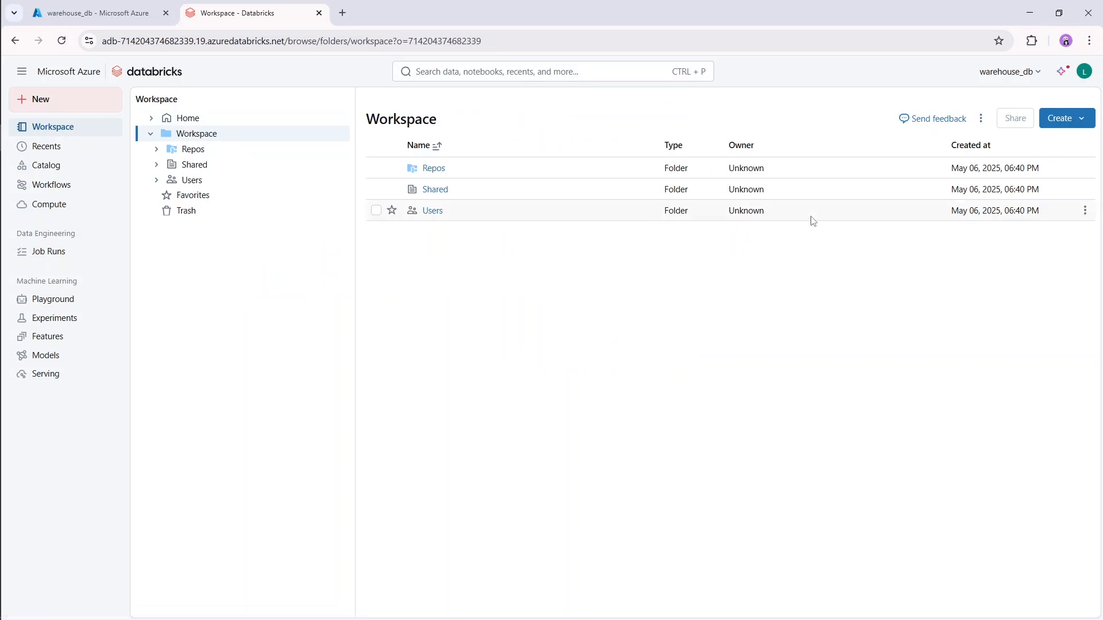
{"action": "left_click", "coordinate": [1079, 119]}
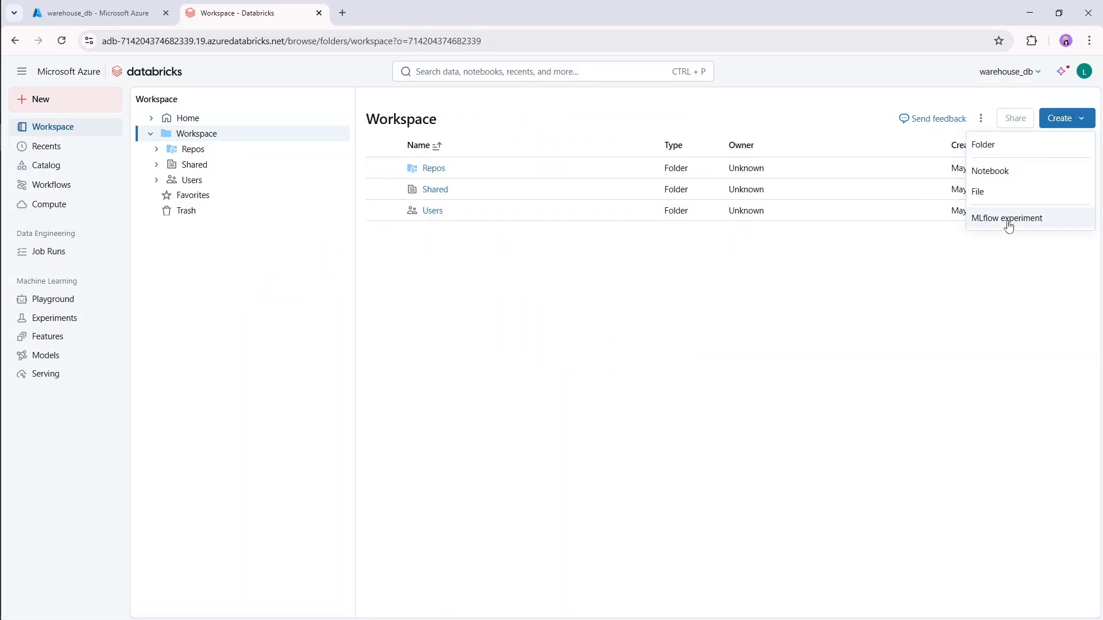
{"action": "left_click", "coordinate": [1017, 151]}
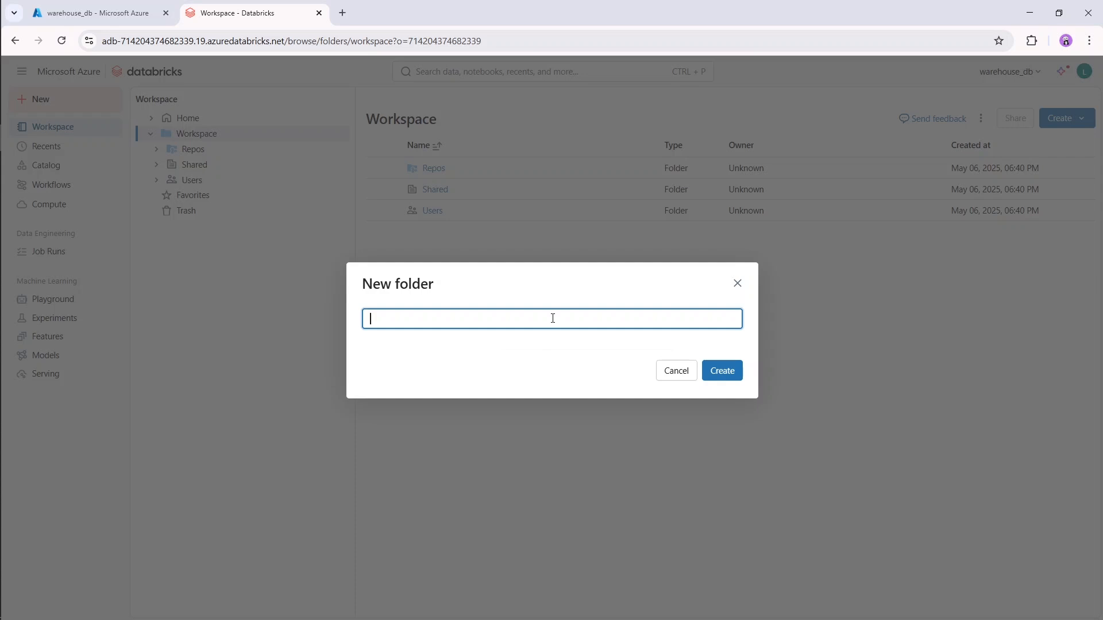
{"action": "type", "text": "Warehouse Workspace"}
{"action": "left_click", "coordinate": [722, 373]}
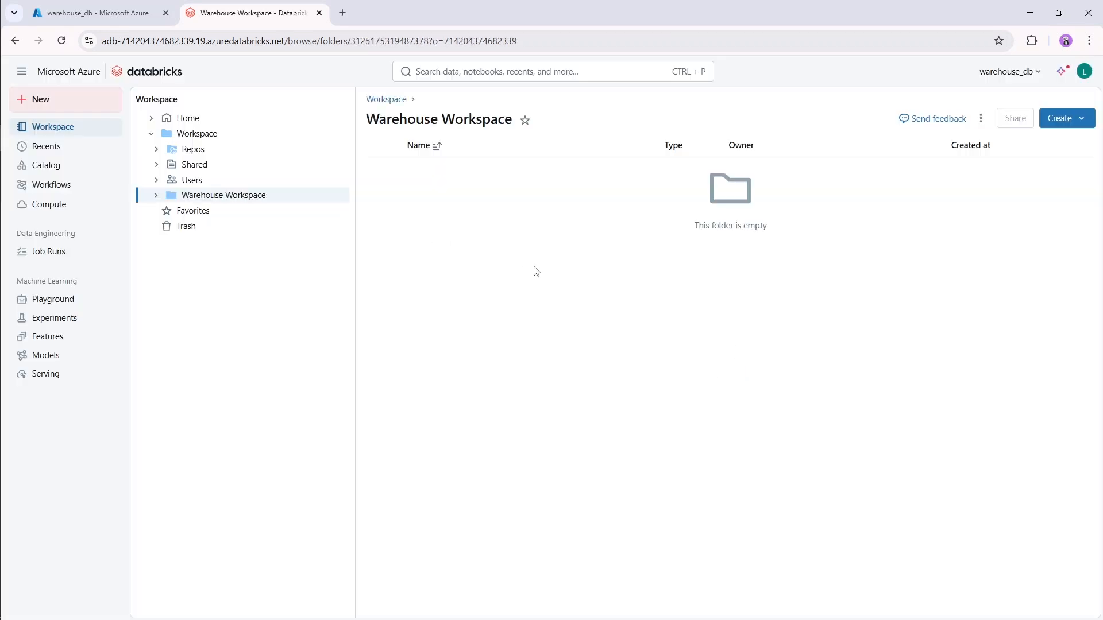
Create a notebook in the Warehouse Workspace folder and name it Warehouse Notebook.
{"action": "left_click", "coordinate": [1065, 119]}
{"action": "left_click", "coordinate": [1022, 191]}
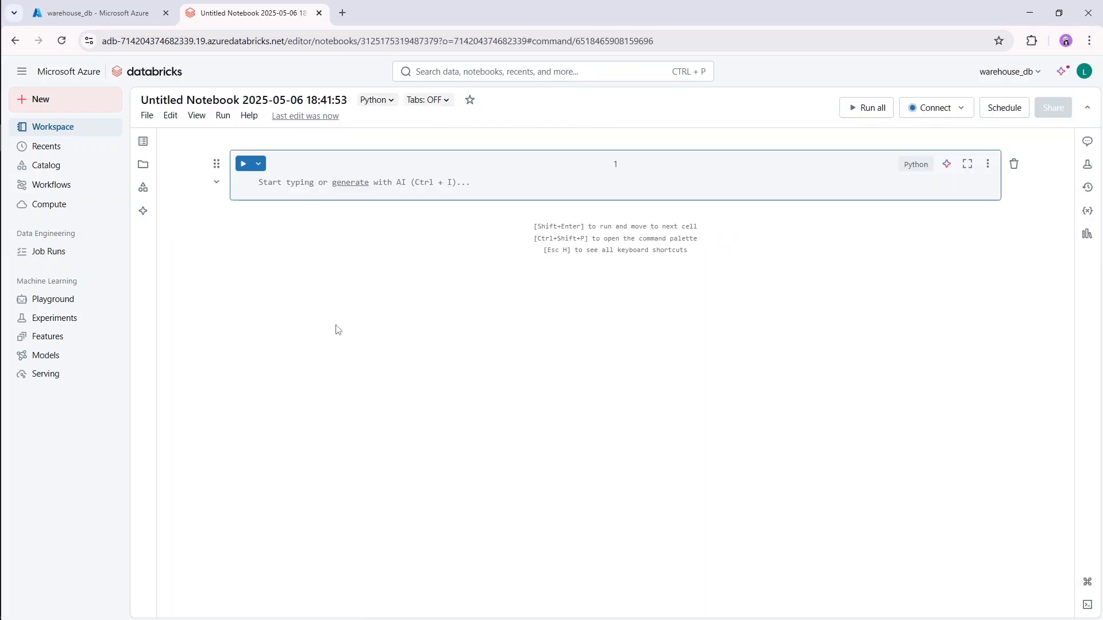
{"action": "left_click", "coordinate": [239, 101]}
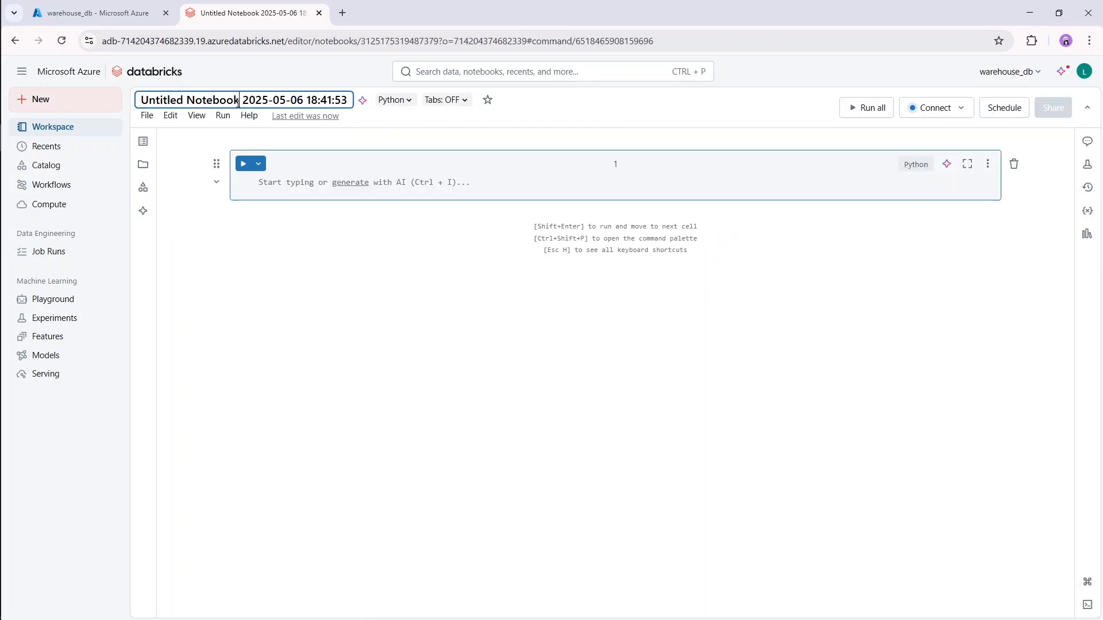
{"action": "triple_click", "coordinate": [238, 101]}
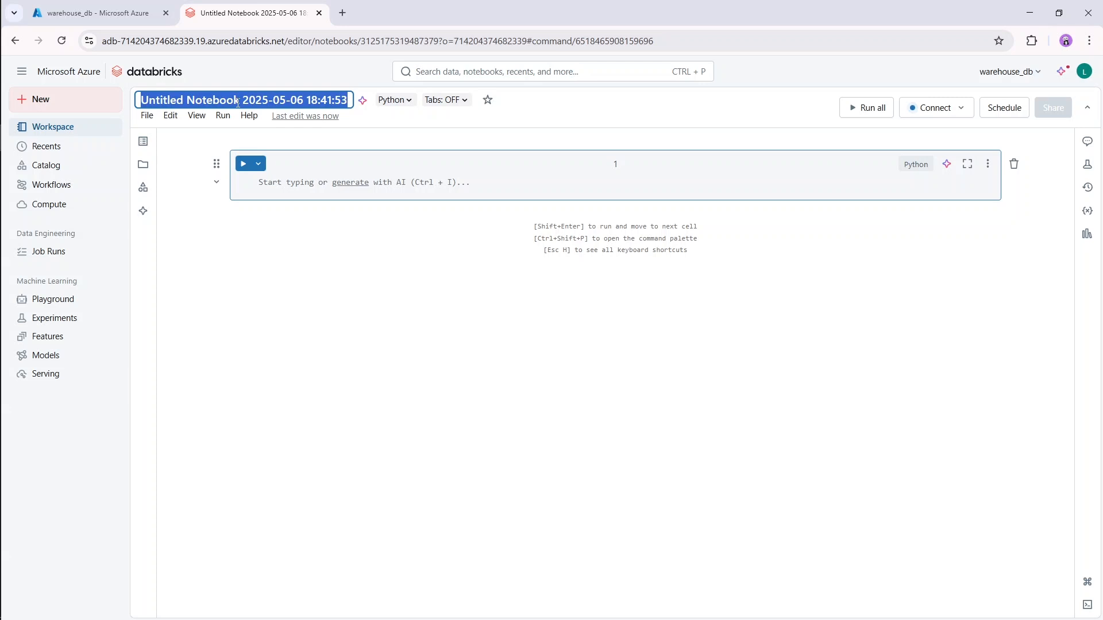
{"action": "type", "text": "Warehouse"}
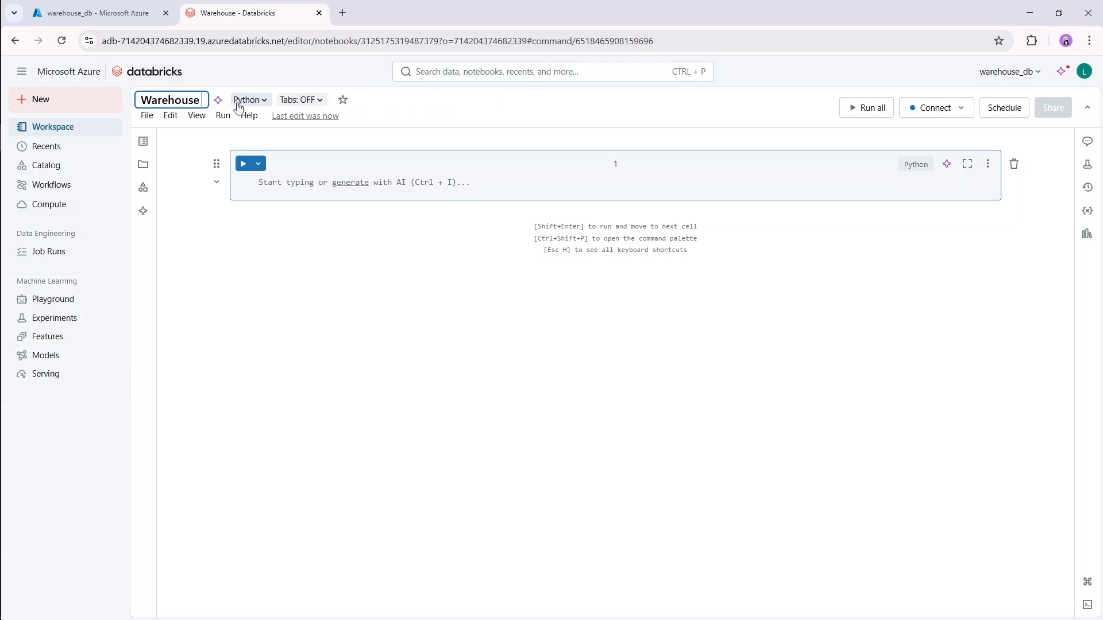
{"action": "type", "text": " Notebook"}
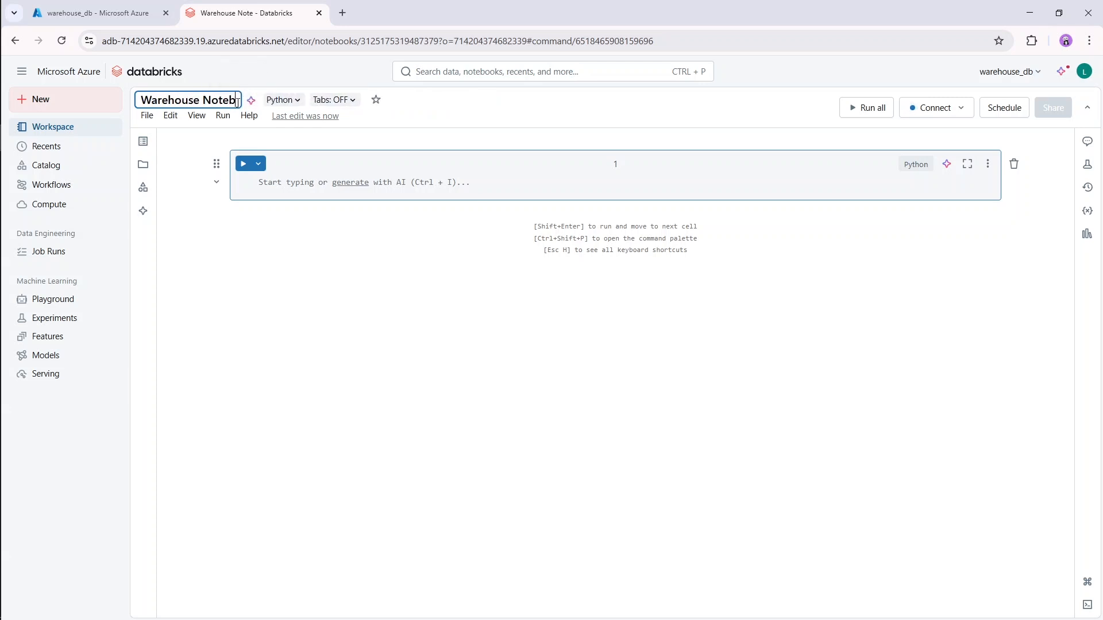
{"action": "key", "text": "Return"}
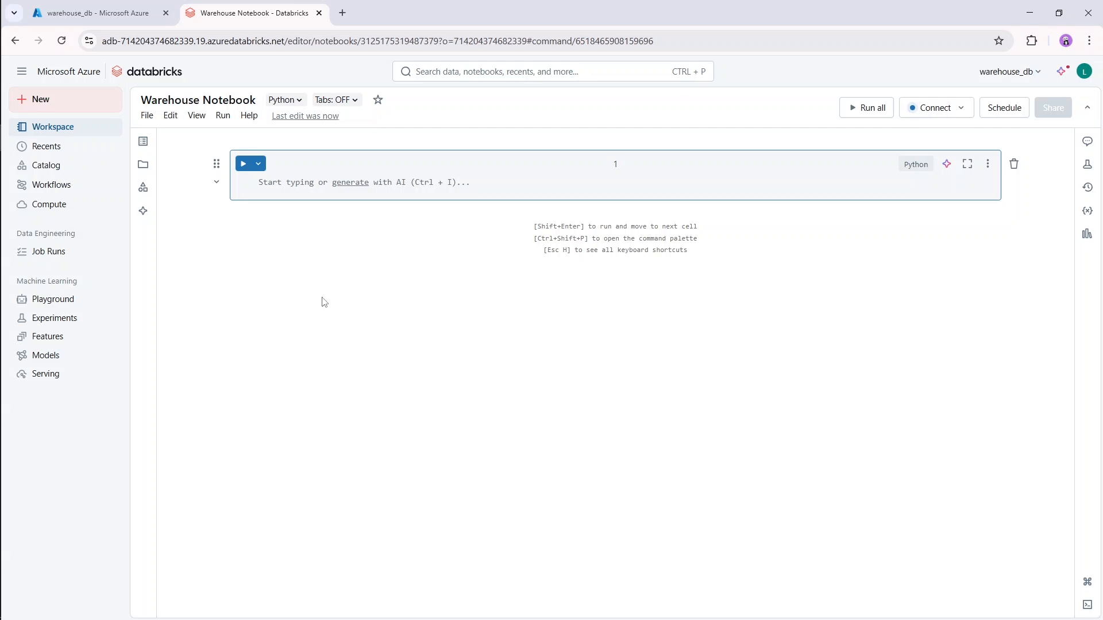
Start a dbutils.fs.mount() call in the notebook's first cell with a source argument beginning "wasbs://".
{"action": "left_click", "coordinate": [305, 185]}
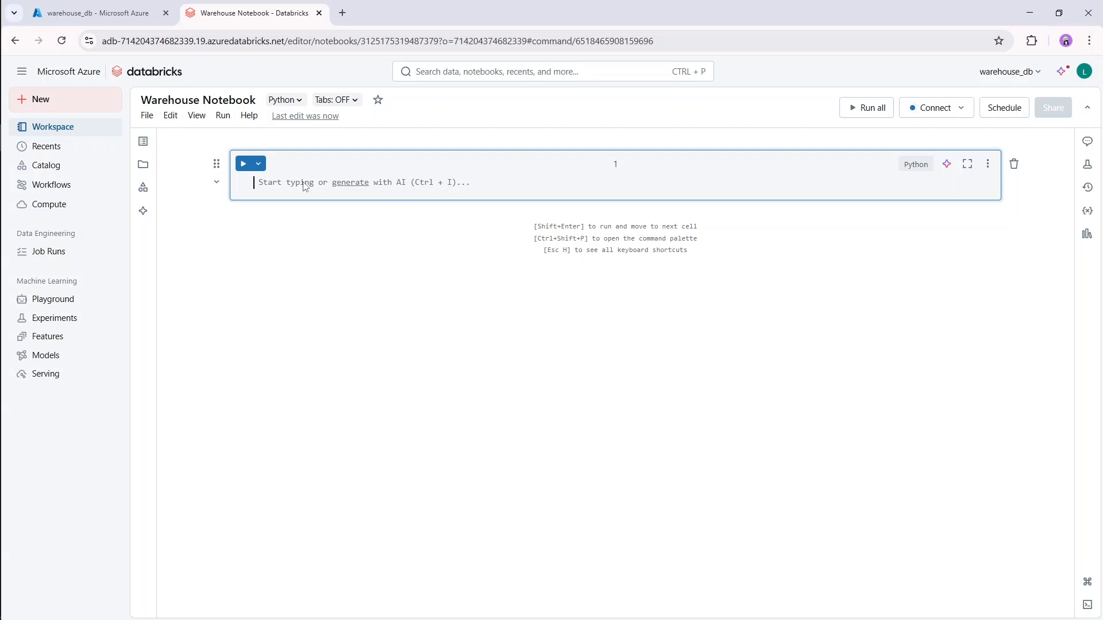
{"action": "type", "text": "dbut"}
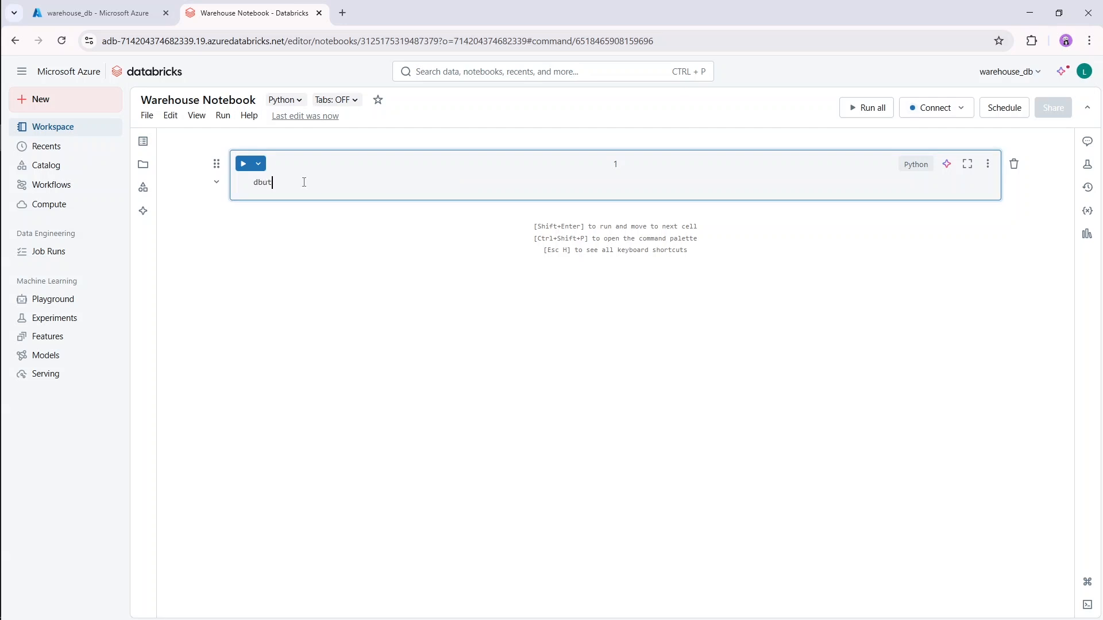
{"action": "type", "text": "ils.fs.mount()"}
{"action": "key", "text": "Return"}
{"action": "type", "text": "so"}
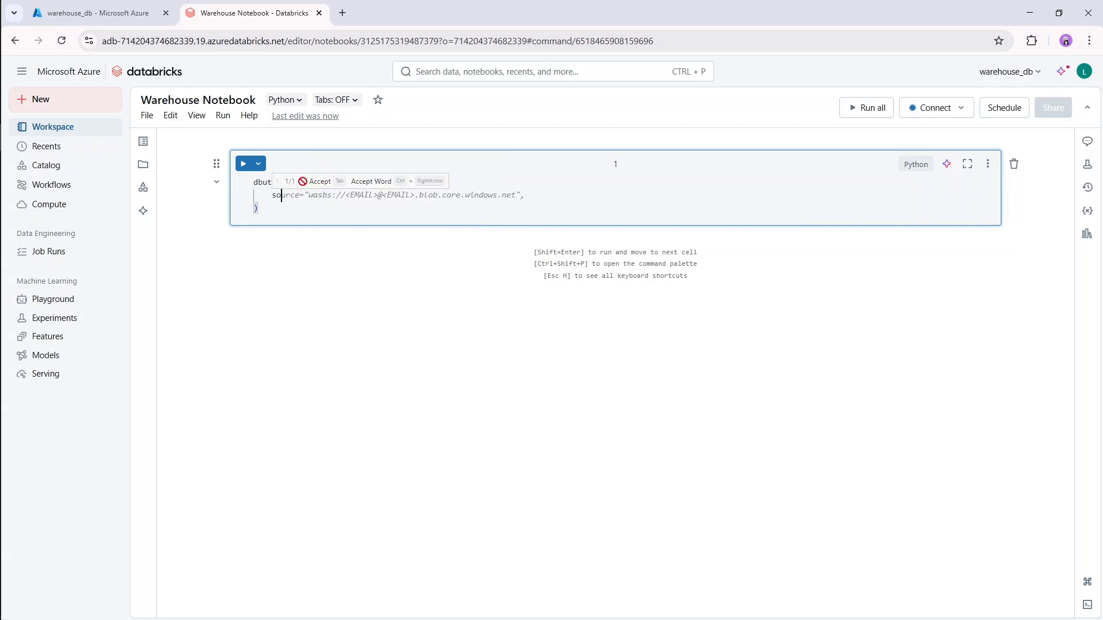
{"action": "type", "text": "urce "}
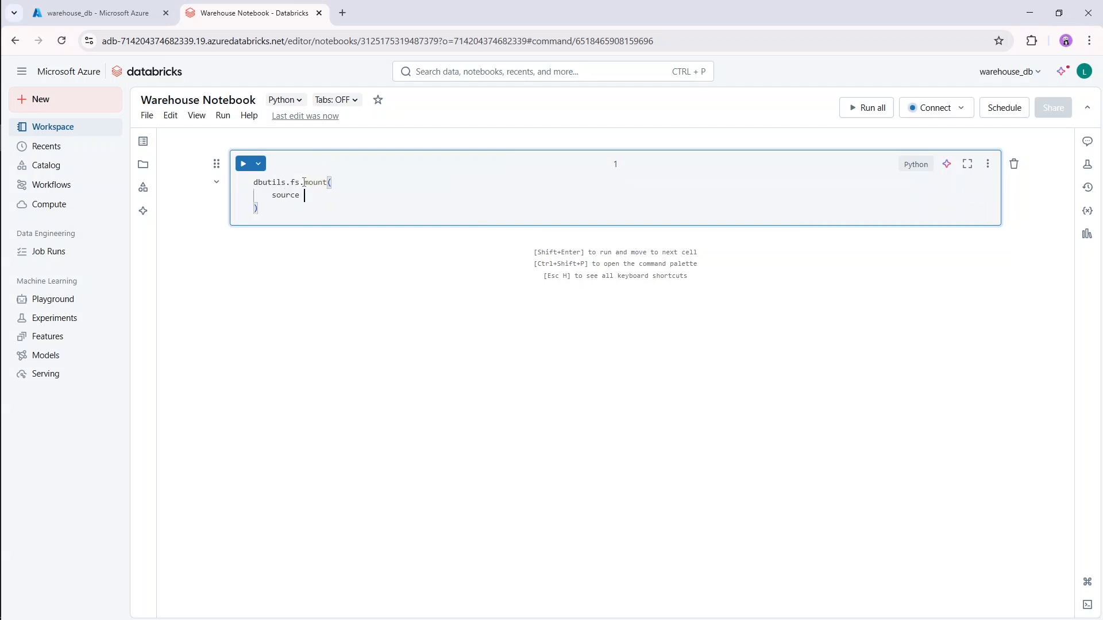
{"action": "type", "text": "= \"was"}
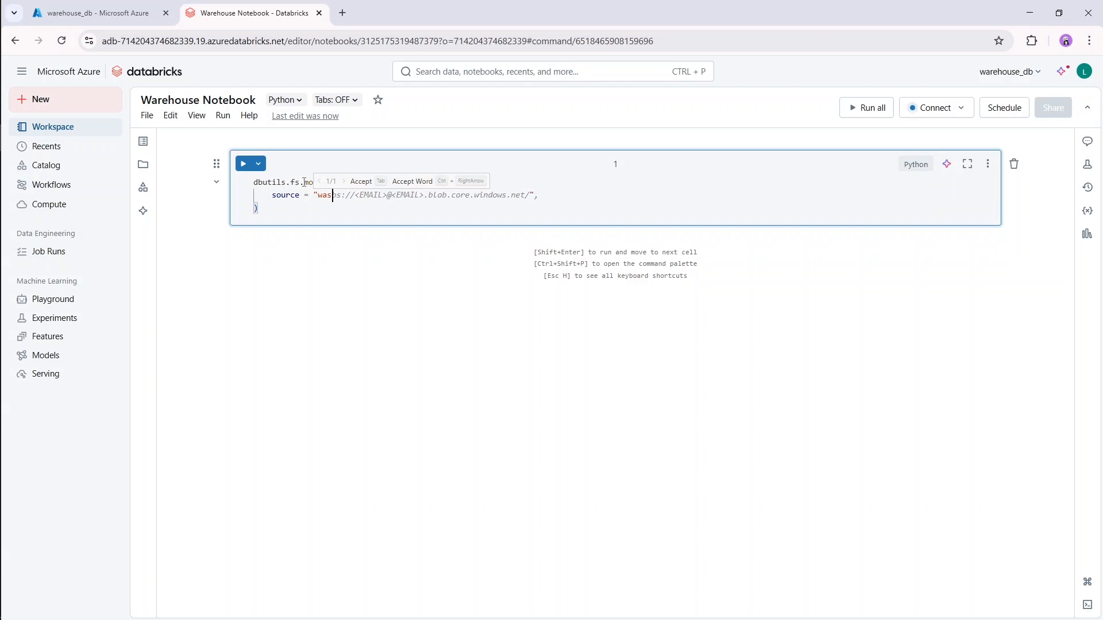
{"action": "type", "text": "bs://"}
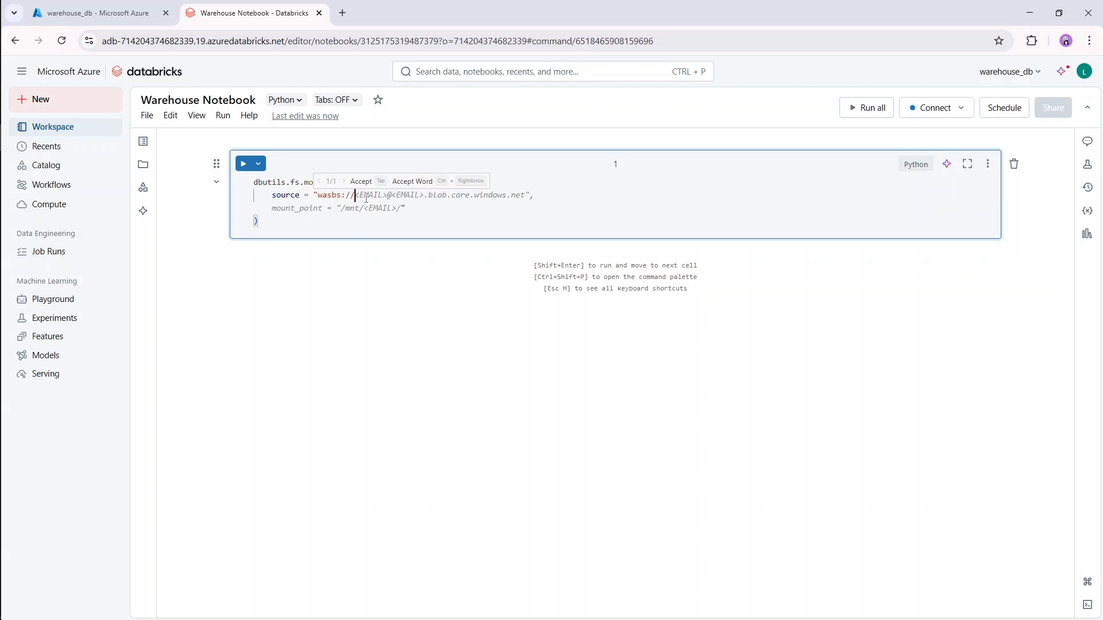
Switch to the Azure portal and look up the raw-data container in the warehousestorageacc storage account's container list.
{"action": "left_click", "coordinate": [123, 19]}
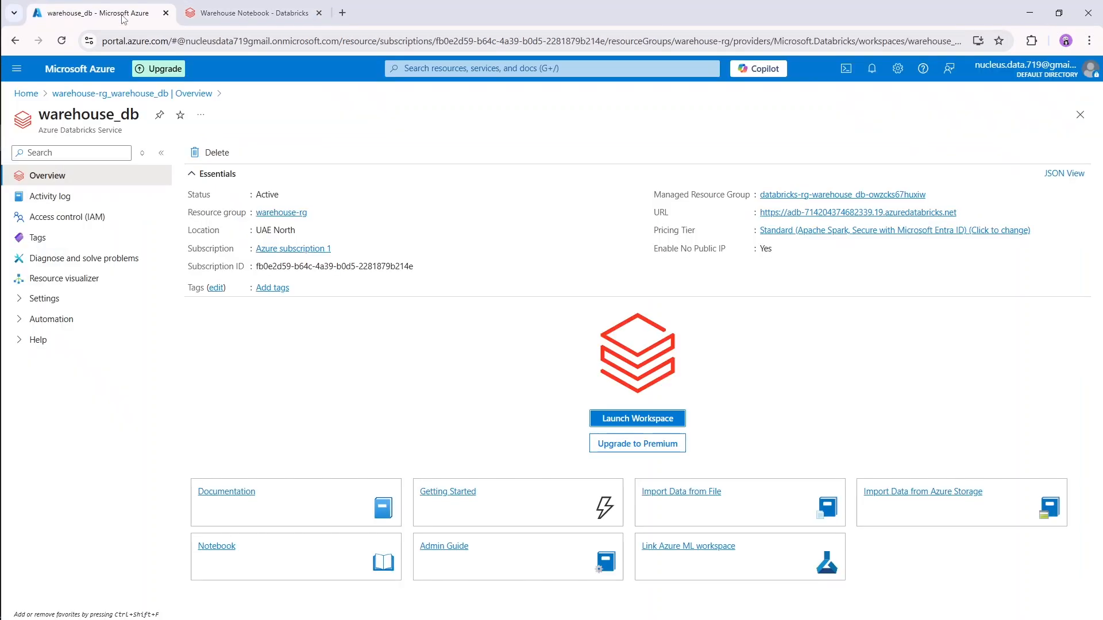
{"action": "left_click", "coordinate": [97, 66]}
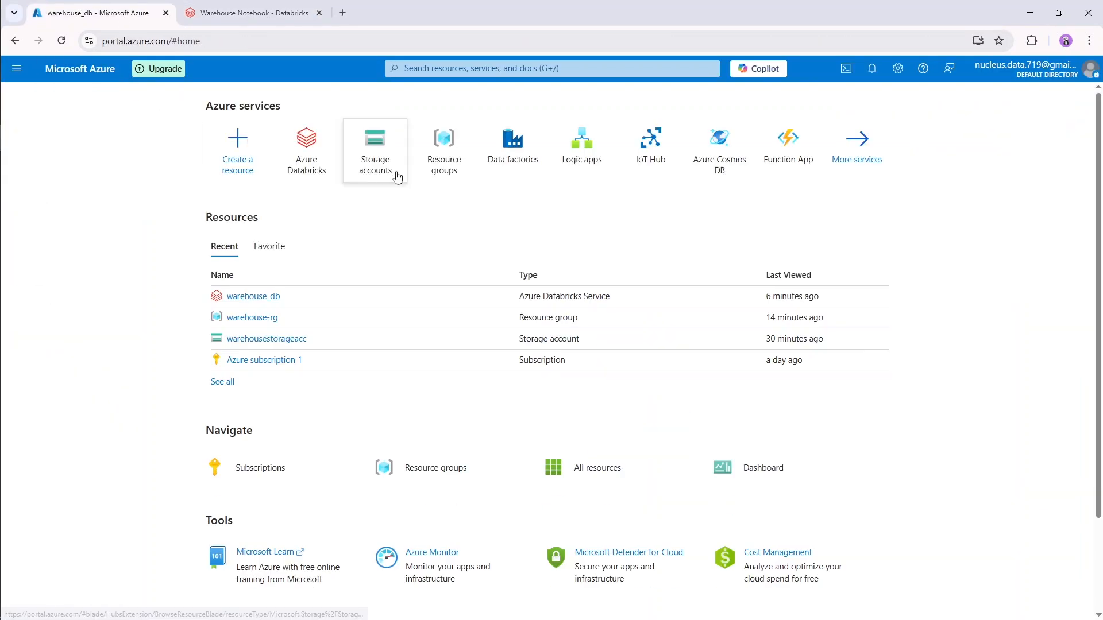
{"action": "left_click", "coordinate": [395, 174]}
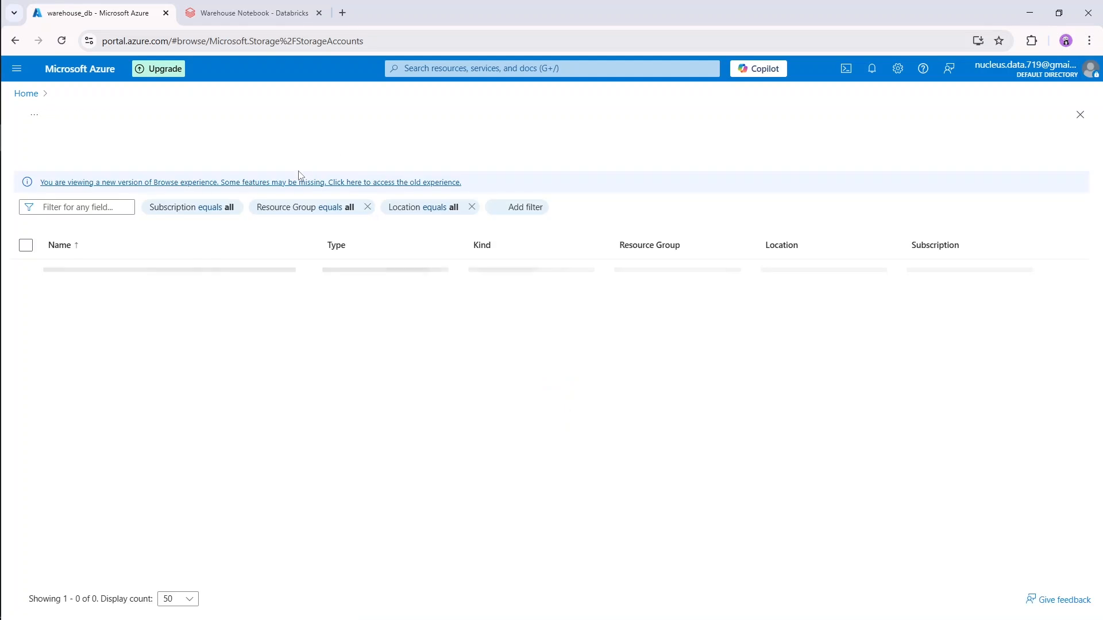
{"action": "left_click", "coordinate": [116, 299]}
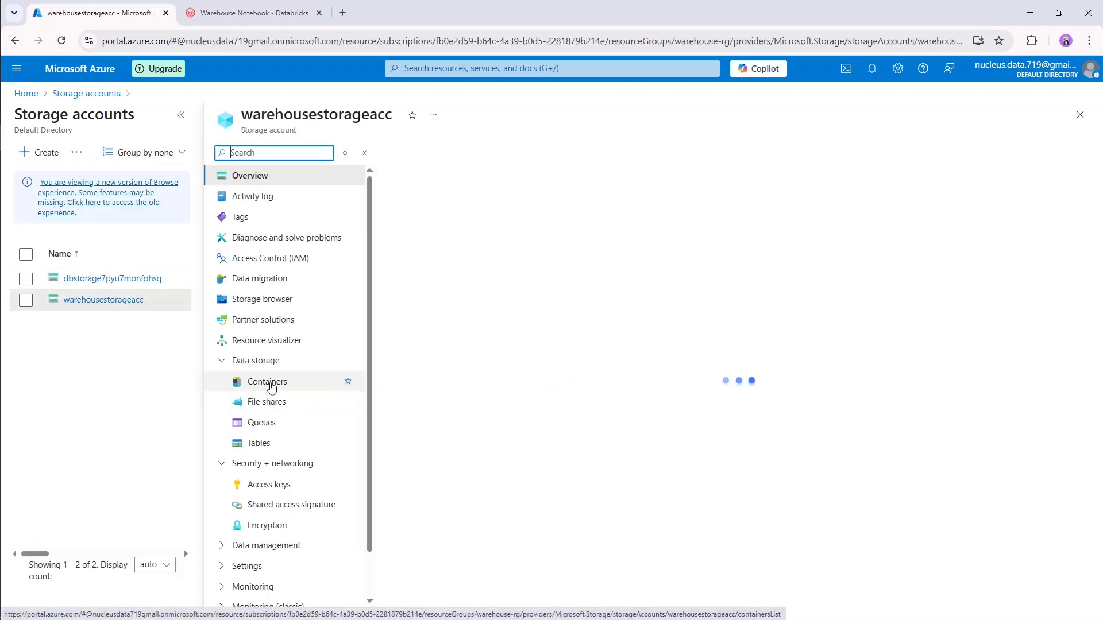
{"action": "left_click", "coordinate": [304, 387]}
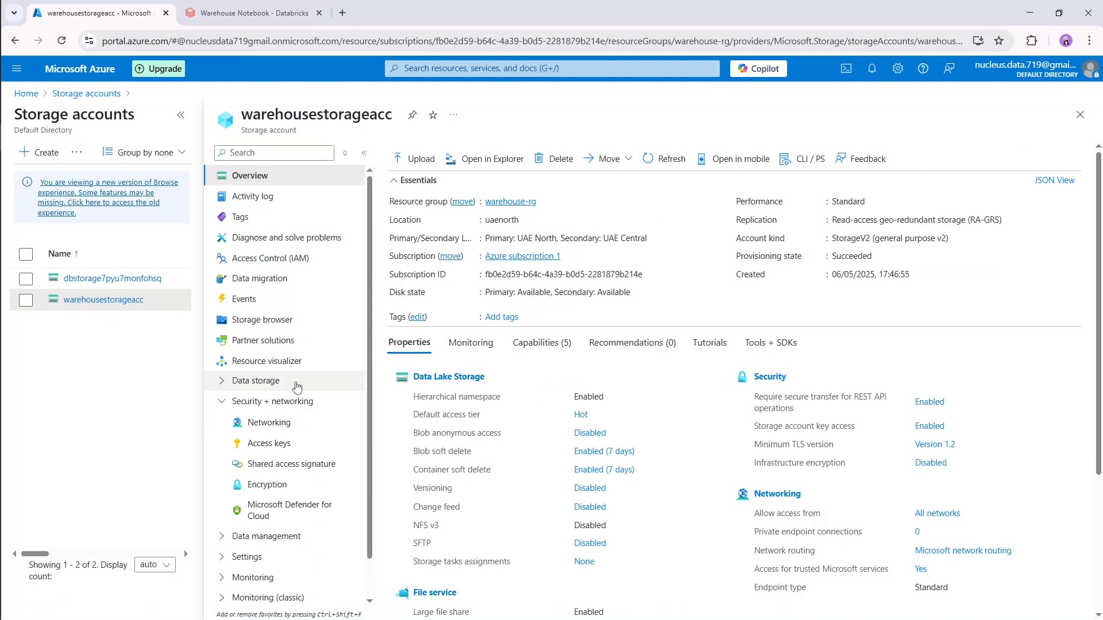
{"action": "left_click", "coordinate": [297, 387]}
{"action": "left_click", "coordinate": [308, 401]}
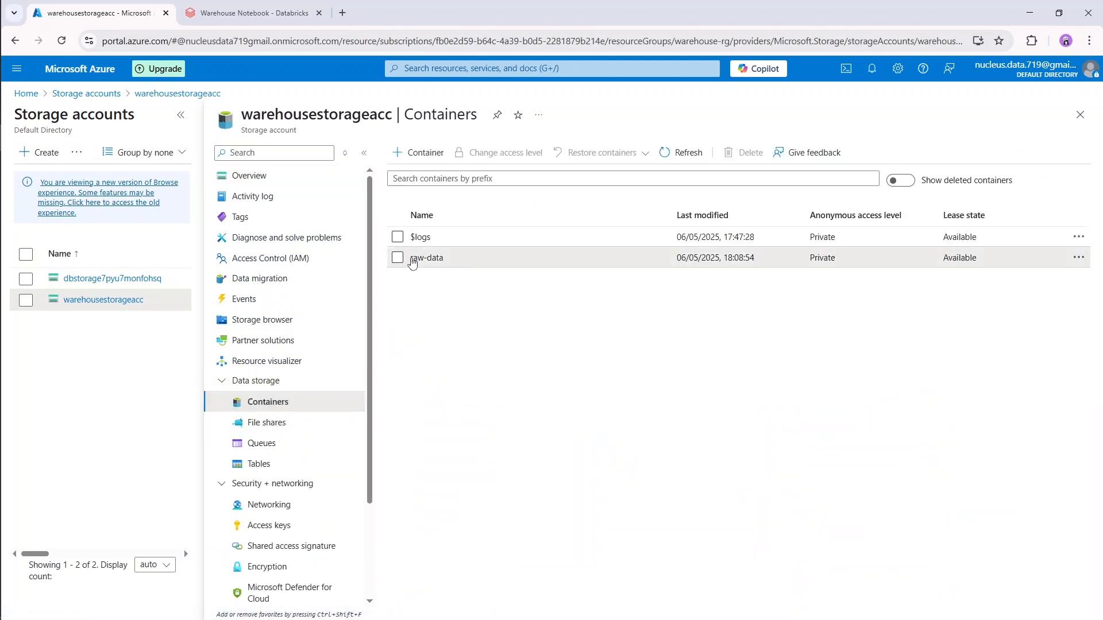
{"action": "left_click_drag", "start_coordinate": [412, 263], "coordinate": [514, 262]}
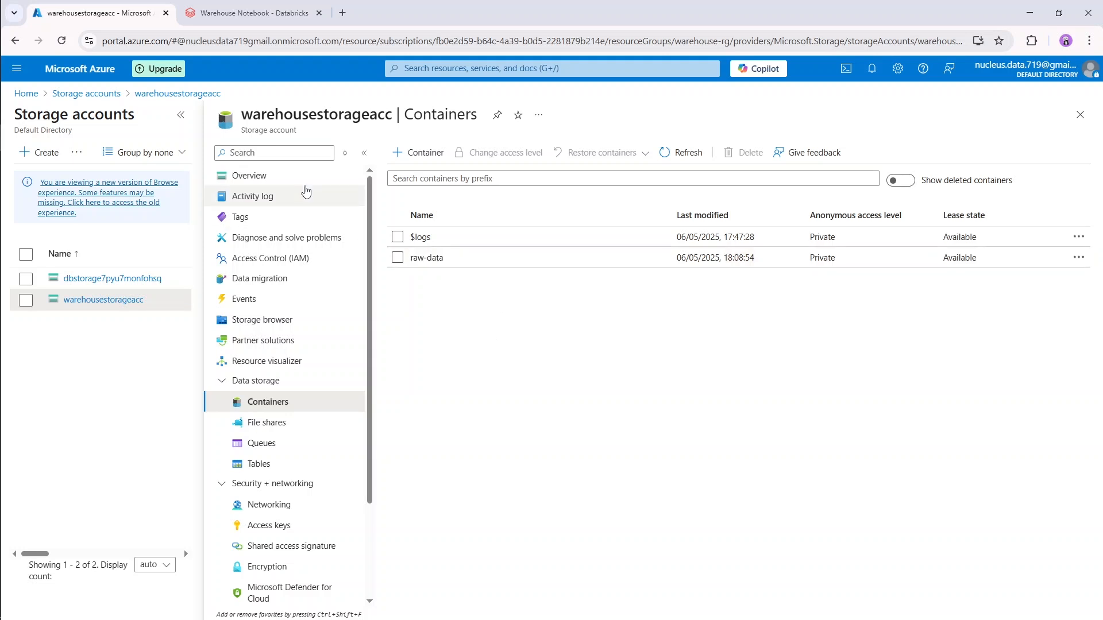
Extend the notebook's source path with raw-data@ and the storage account name warehousestorageacc copied from the Azure portal.
{"action": "left_click", "coordinate": [253, 13]}
{"action": "type", "text": "raw-data"}
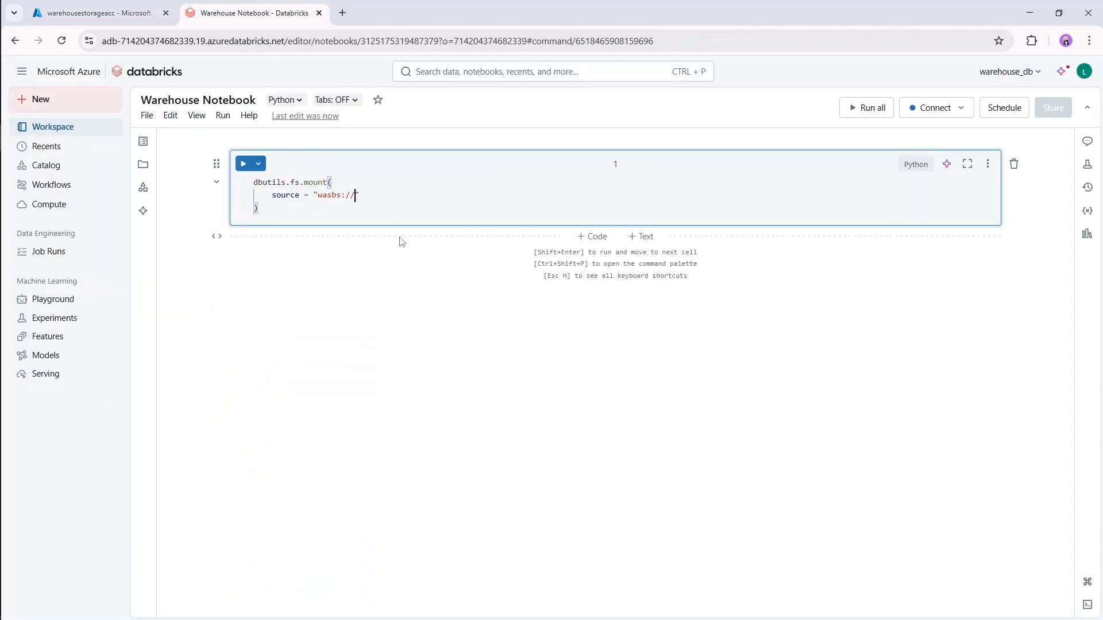
{"action": "type", "text": "@"}
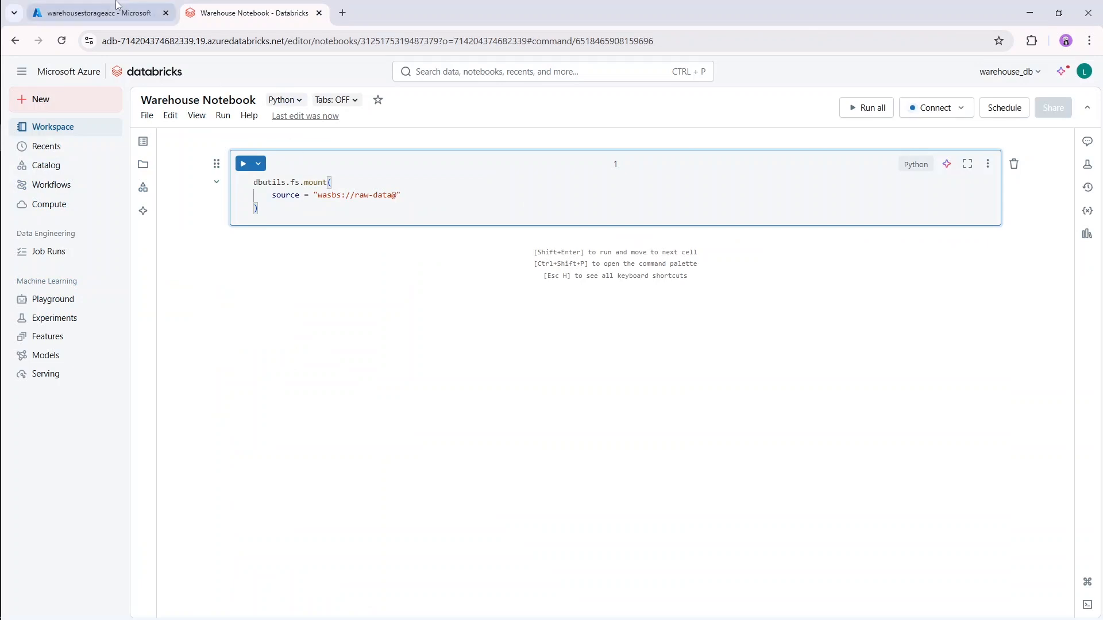
{"action": "left_click", "coordinate": [98, 12]}
{"action": "double_click", "coordinate": [288, 113]}
{"action": "key", "text": "ctrl+c"}
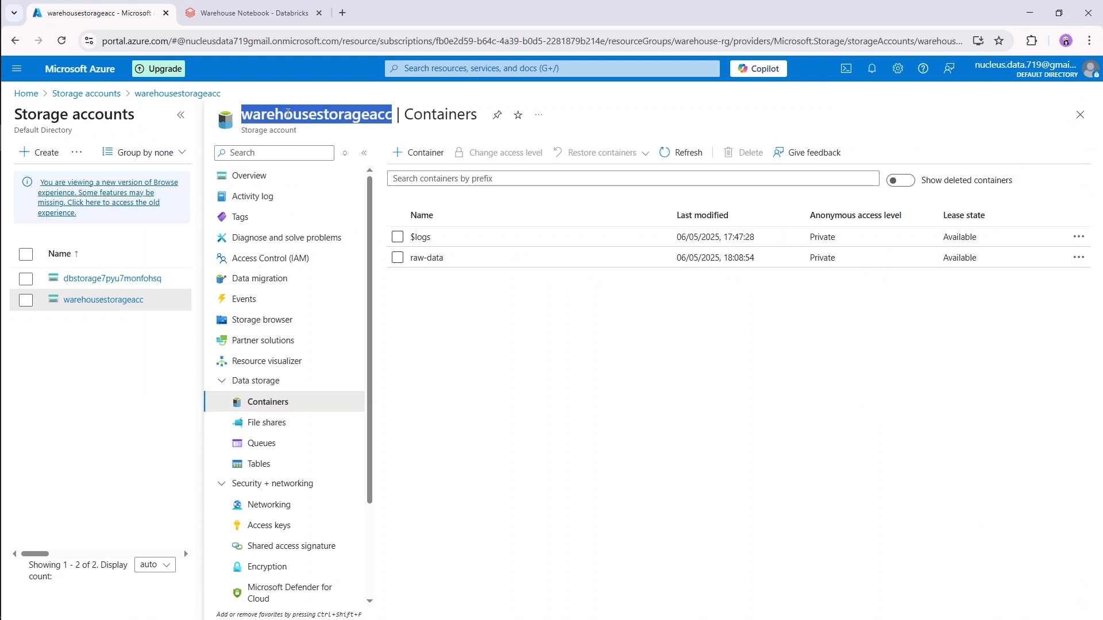
{"action": "left_click", "coordinate": [268, 16]}
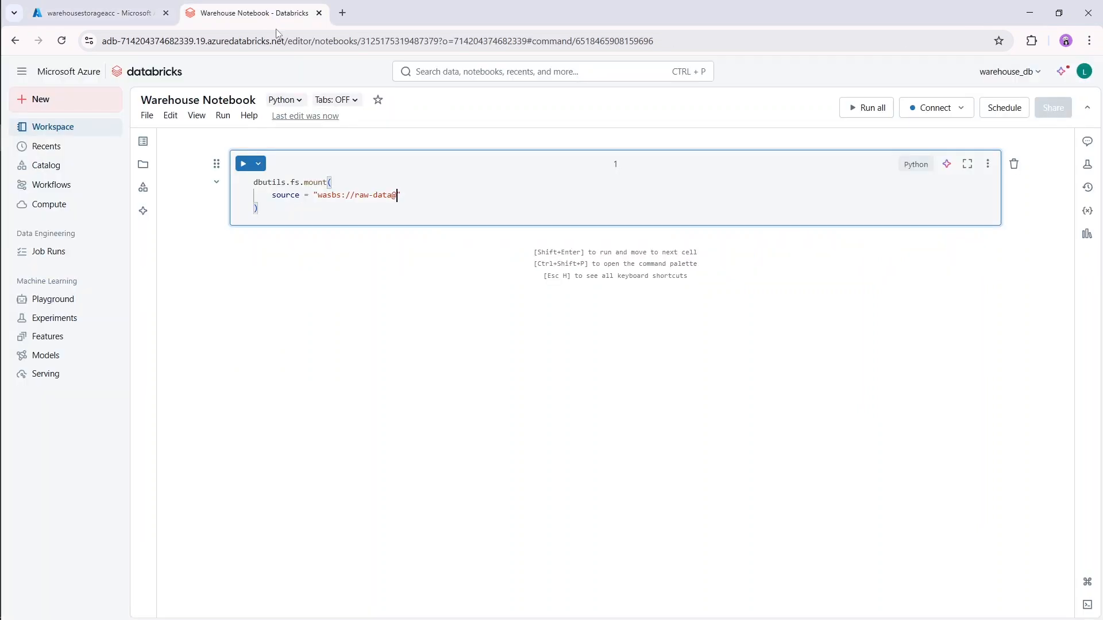
{"action": "key", "text": "ctrl+v"}
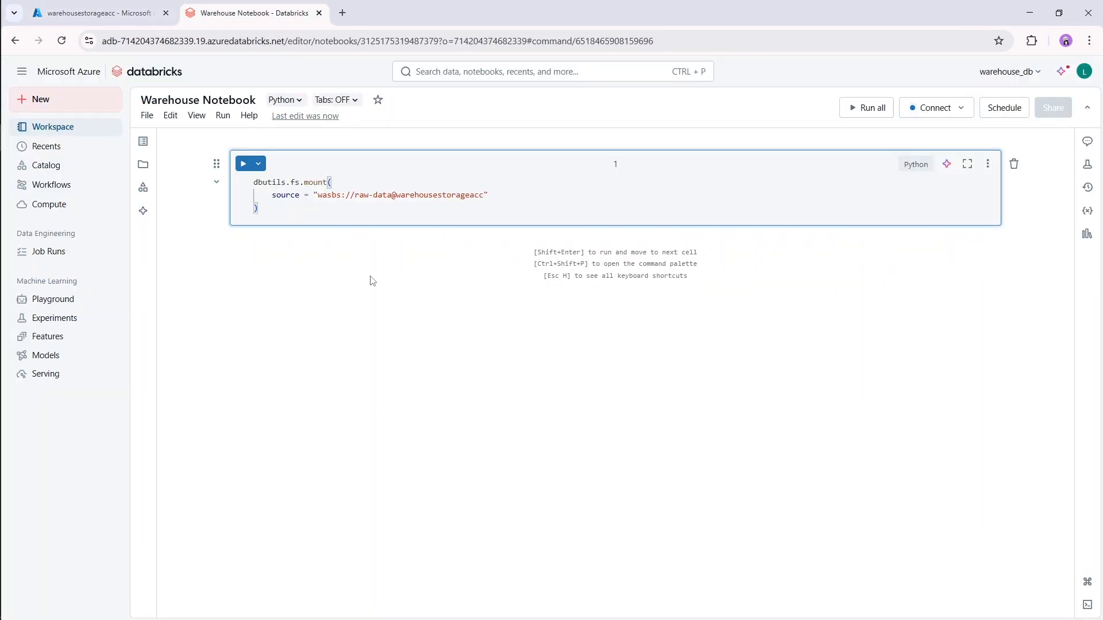
Complete the source URL with .blob.core.windows.net/ and end the argument with a comma.
{"action": "type", "text": ".blob.core.windoes."}
{"action": "key", "text": "BackSpace"}
{"action": "key", "text": "BackSpace"}
{"action": "key", "text": "BackSpace"}
{"action": "type", "text": "ws.net/"}
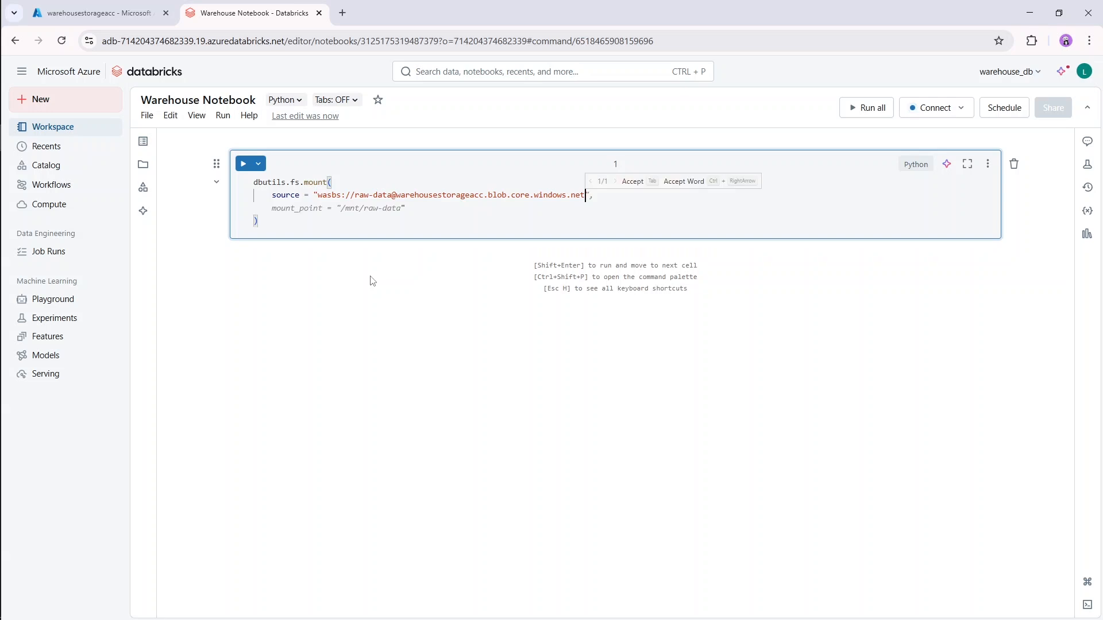
{"action": "type", "text": "\","}
{"action": "key", "text": "Return"}
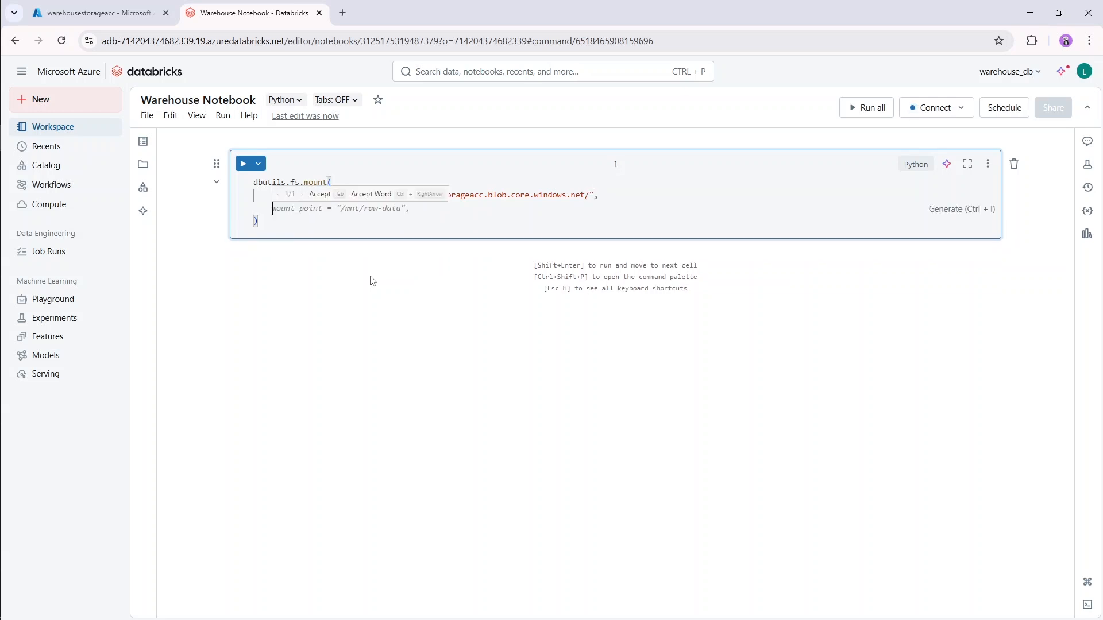
Add the argument mount_point = "/mnt/raw-data", to the mount call, accepting the suggested completion.
{"action": "type", "text": "mount_po"}
{"action": "key", "text": "Tab"}
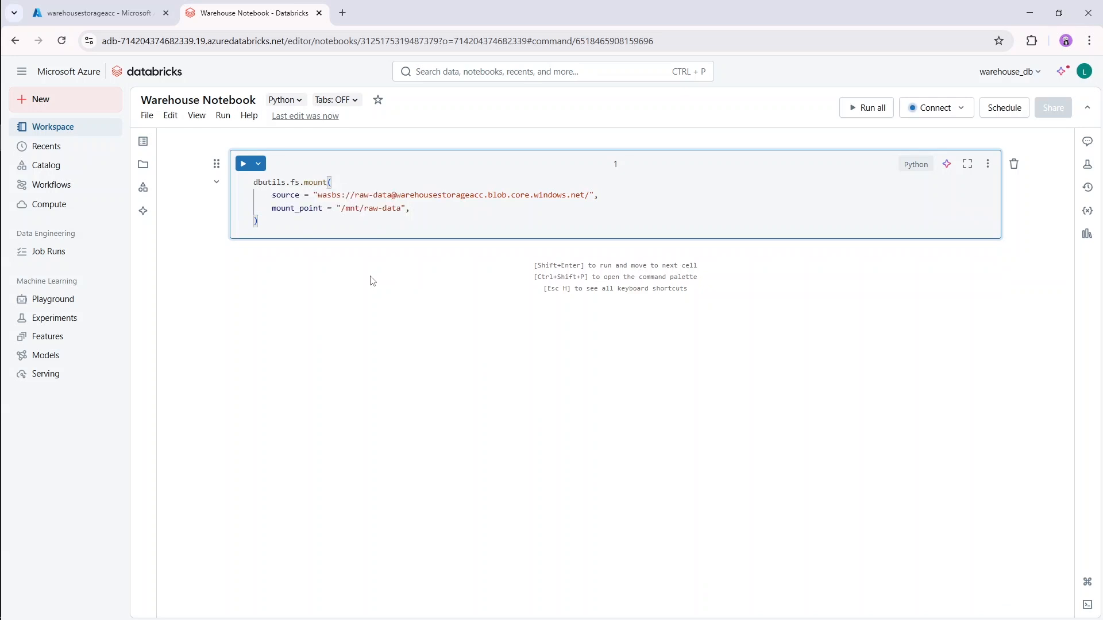
{"action": "key", "text": "Return"}
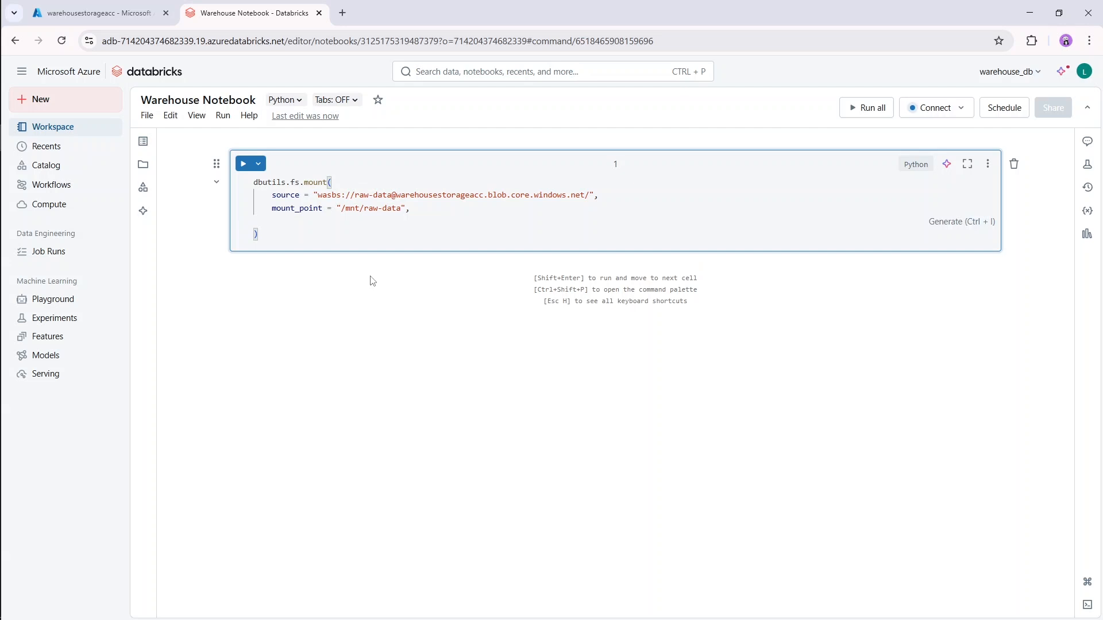
Add an extra_configs argument to the mount call and open a multi-line dictionary for it.
{"action": "type", "text": "extra_configs"}
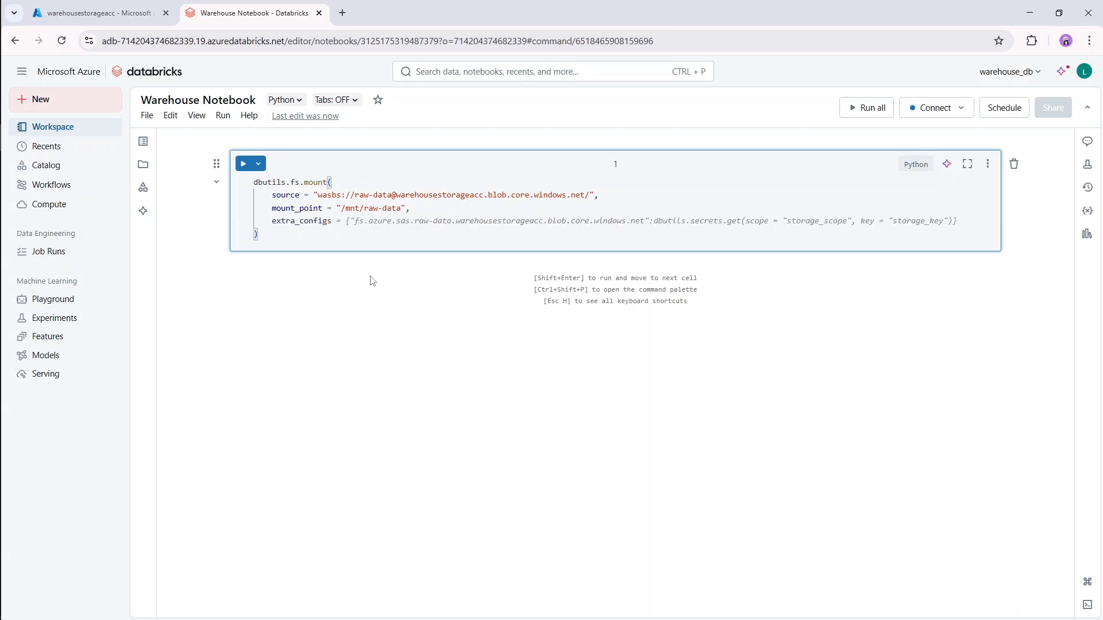
{"action": "type", "text": " = {"}
{"action": "key", "text": "Return"}
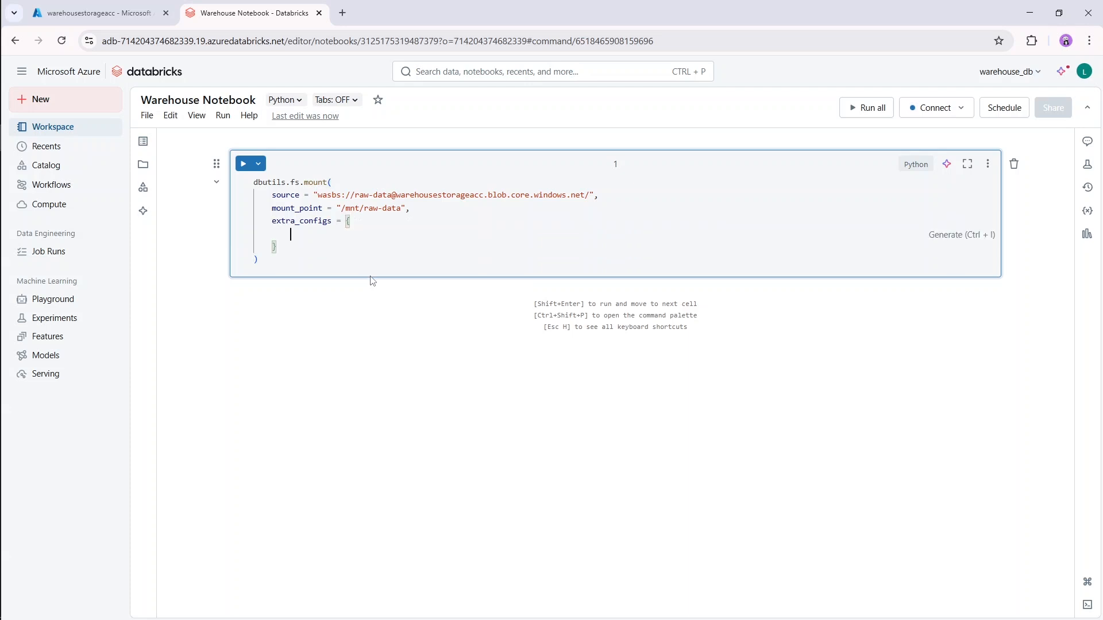
Begin the extra_configs dictionary key with "fs.azure.account.key.".
{"action": "type", "text": "\""}
{"action": "type", "text": "fs.azure.acc"}
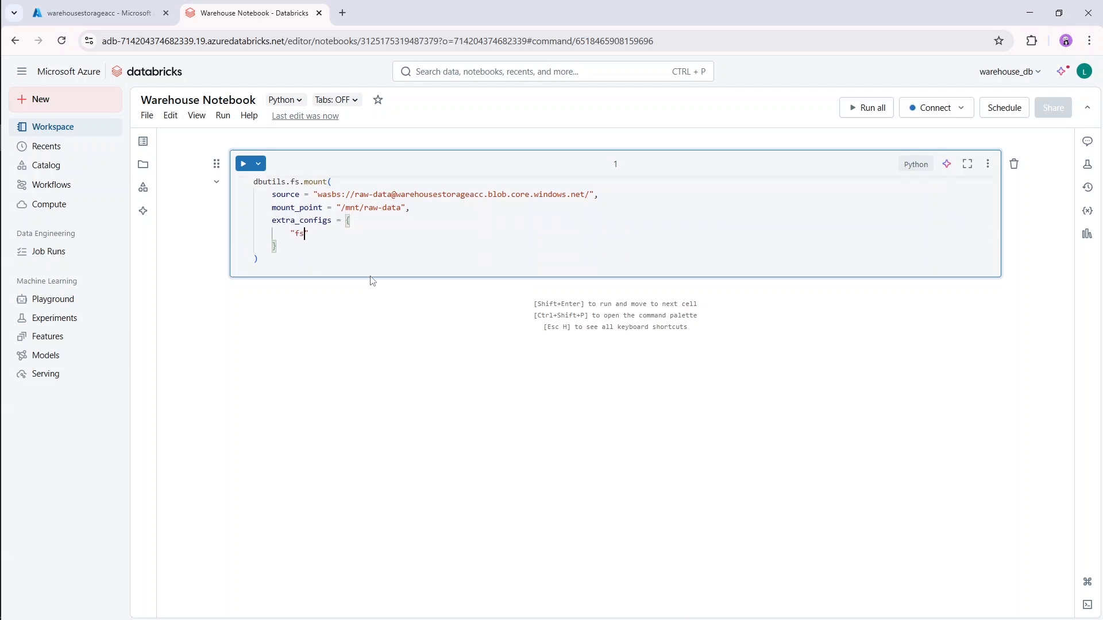
{"action": "type", "text": "unt"}
{"action": "key", "text": "BackSpace"}
{"action": "key", "text": "BackSpace"}
{"action": "key", "text": "BackSpace"}
{"action": "key", "text": "BackSpace"}
{"action": "type", "text": "count.key."}
Complete the configuration key with warehousestorageacc.blob.core.windows.net, reusing the account name from the source line, and add a colon.
{"action": "double_click", "coordinate": [439, 195]}
{"action": "key", "text": "ctrl+c"}
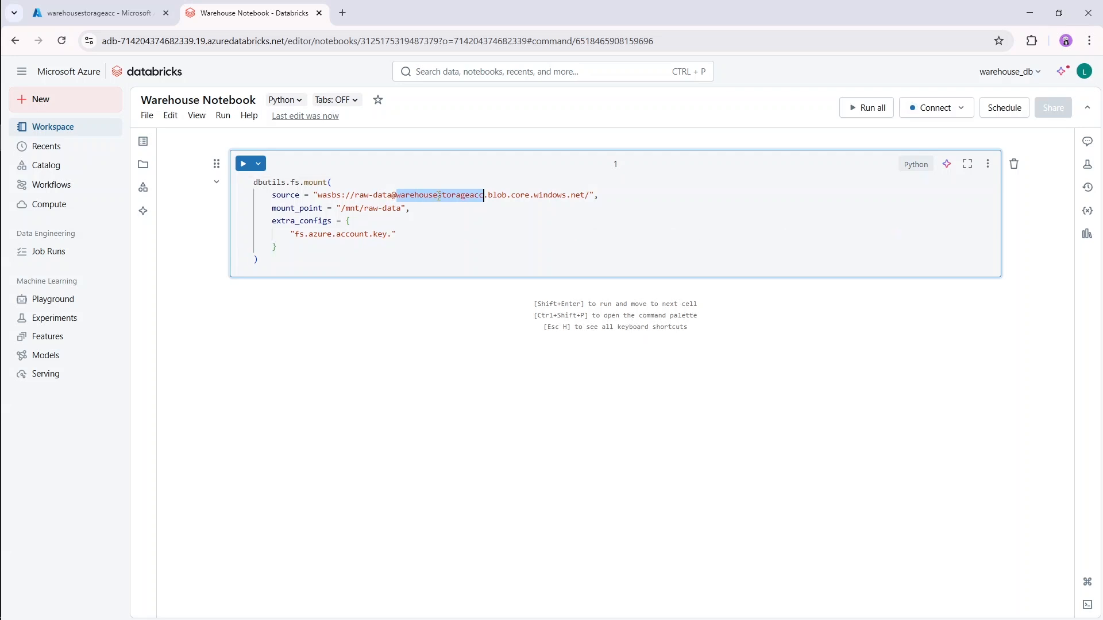
{"action": "left_click", "coordinate": [391, 234]}
{"action": "key", "text": "ctrl+v"}
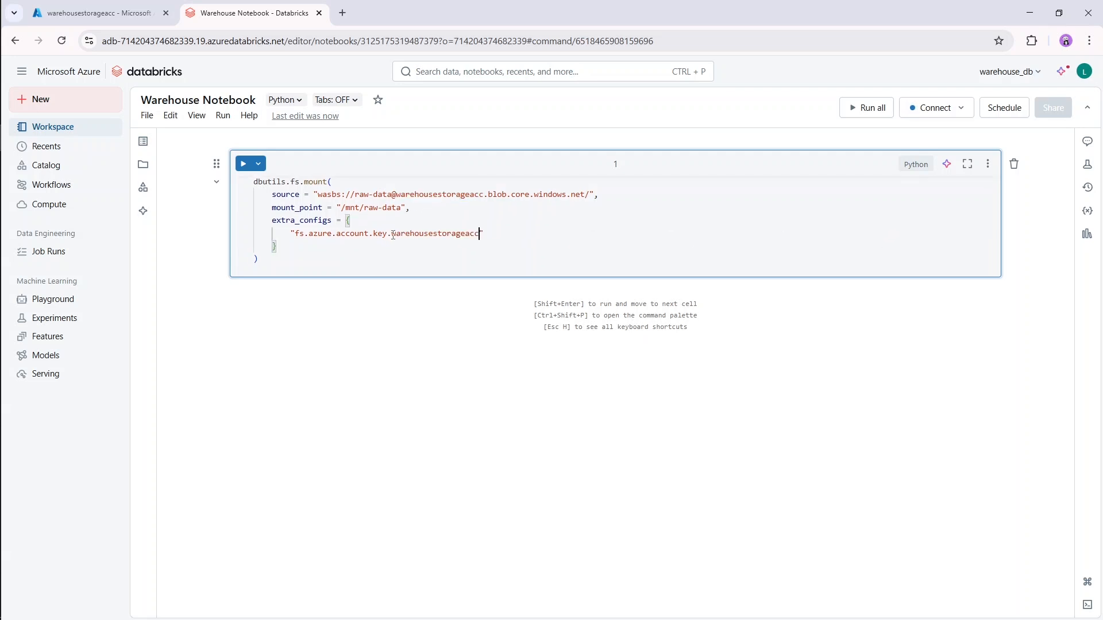
{"action": "type", "text": ".blob.core."}
{"action": "type", "text": "windows"}
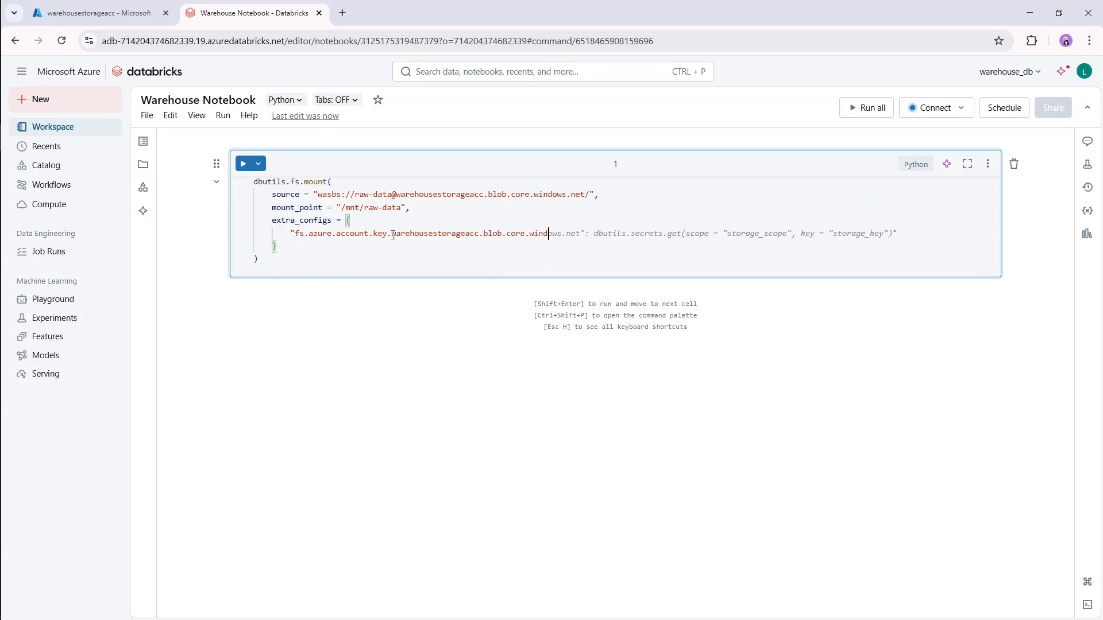
{"action": "type", "text": ".net\""}
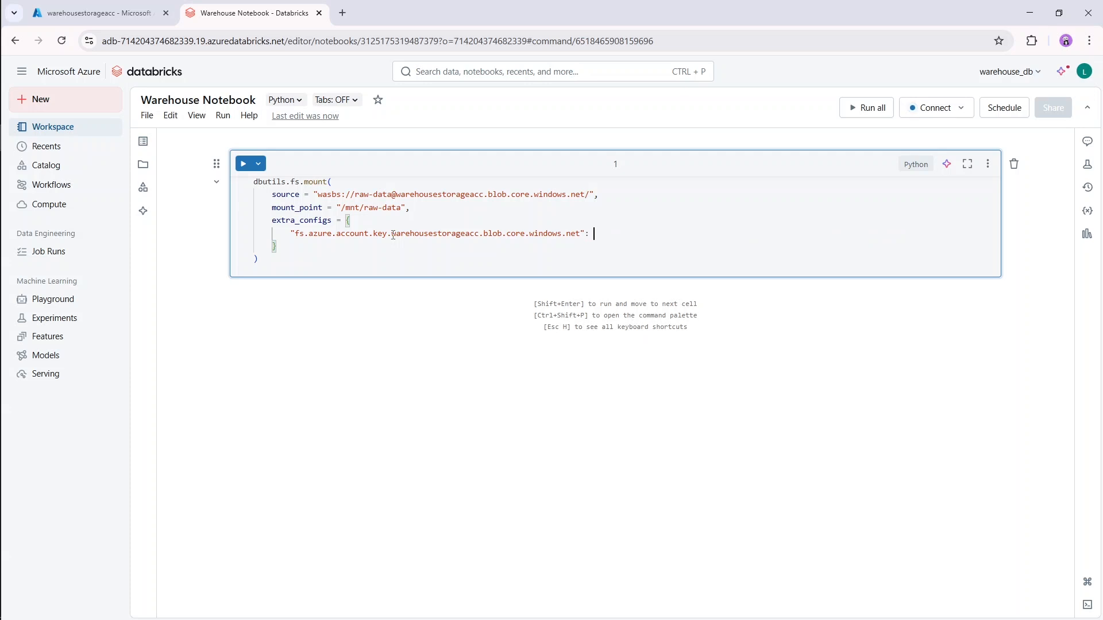
{"action": "type", "text": ": "}
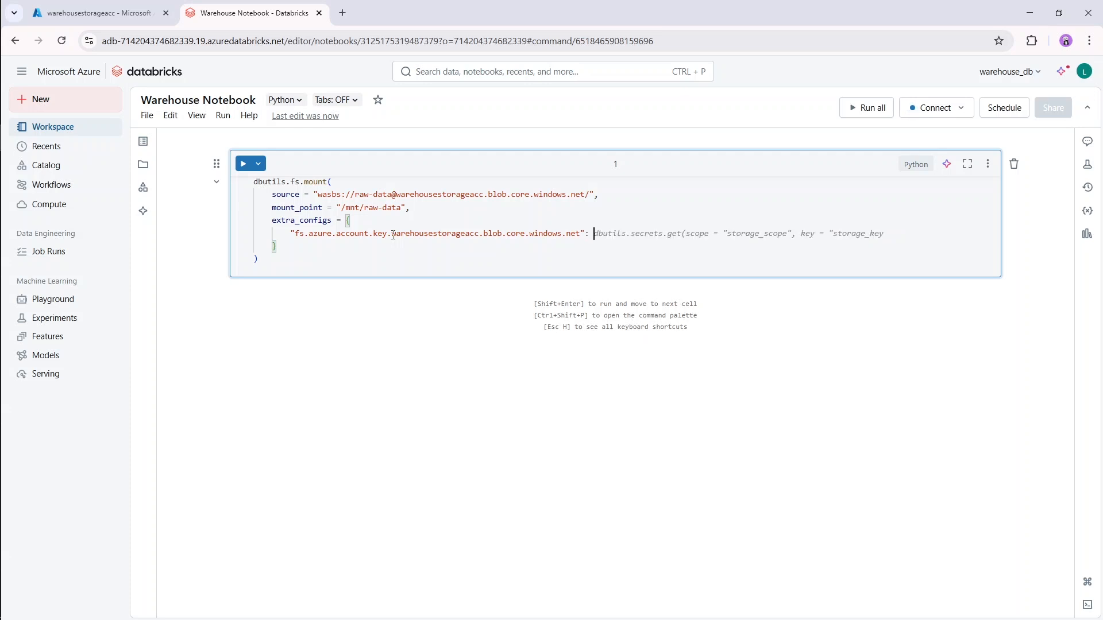
{"action": "type", "text": "dbutils.secrets.get()"}
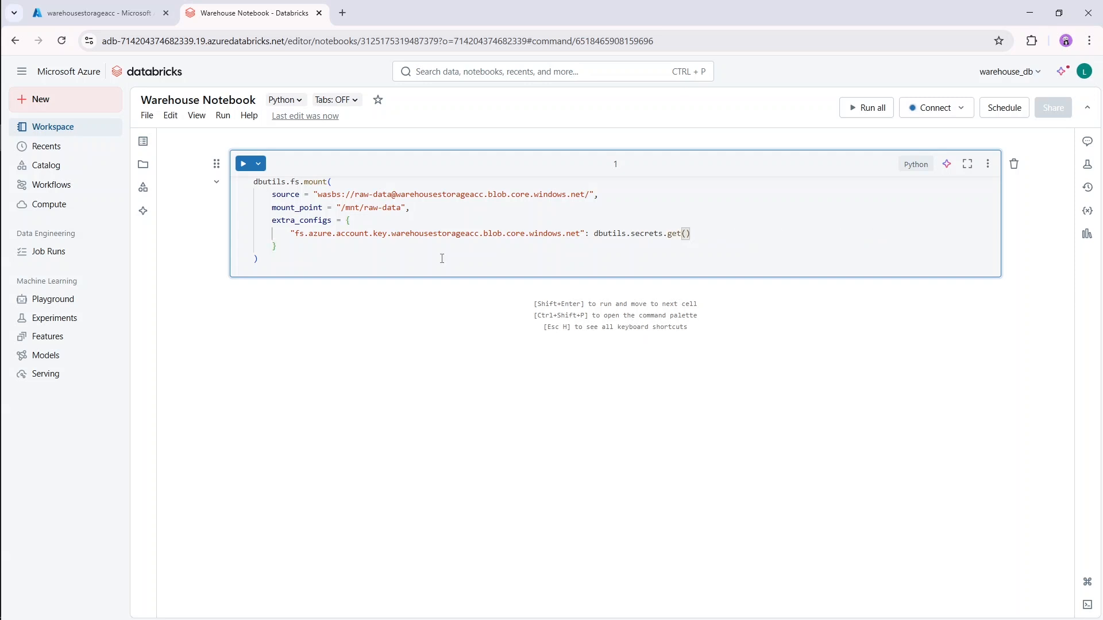
{"action": "type", "text": "'data"}
{"action": "type", "text": "bricks"}
{"action": "type", "text": "scope"}
{"action": "type", "text": ", '"}
{"action": "type", "text": "keyvault"}
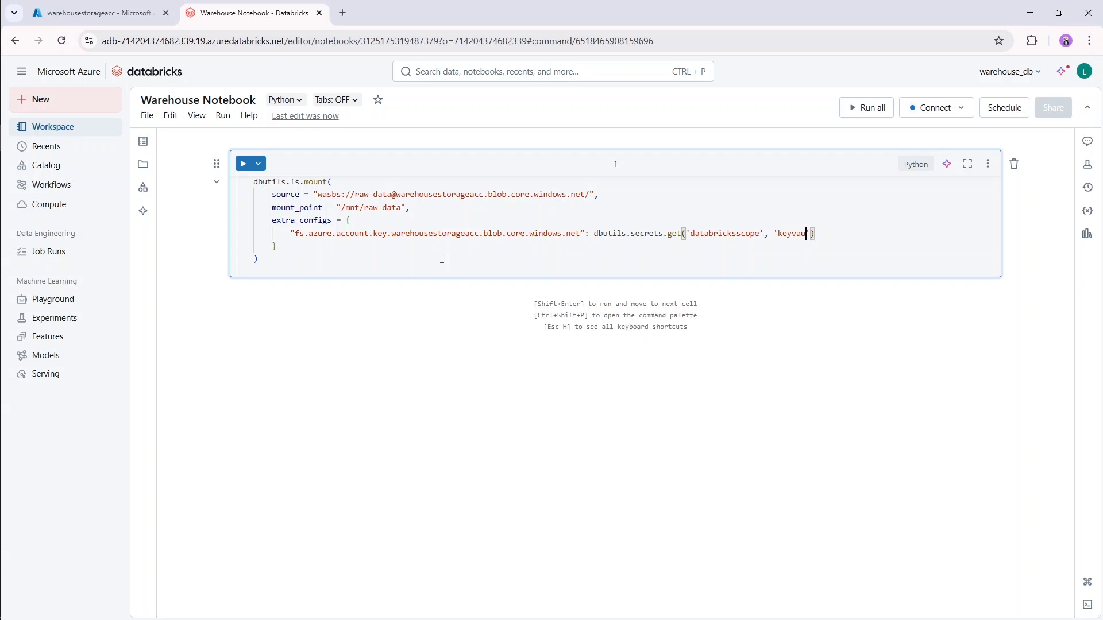
{"action": "type", "text": "secret"}
Set the configuration key's value to dbutils.secrets.get('databricksscope', 'keyvaultsecret').
{"action": "left_click", "coordinate": [392, 385]}
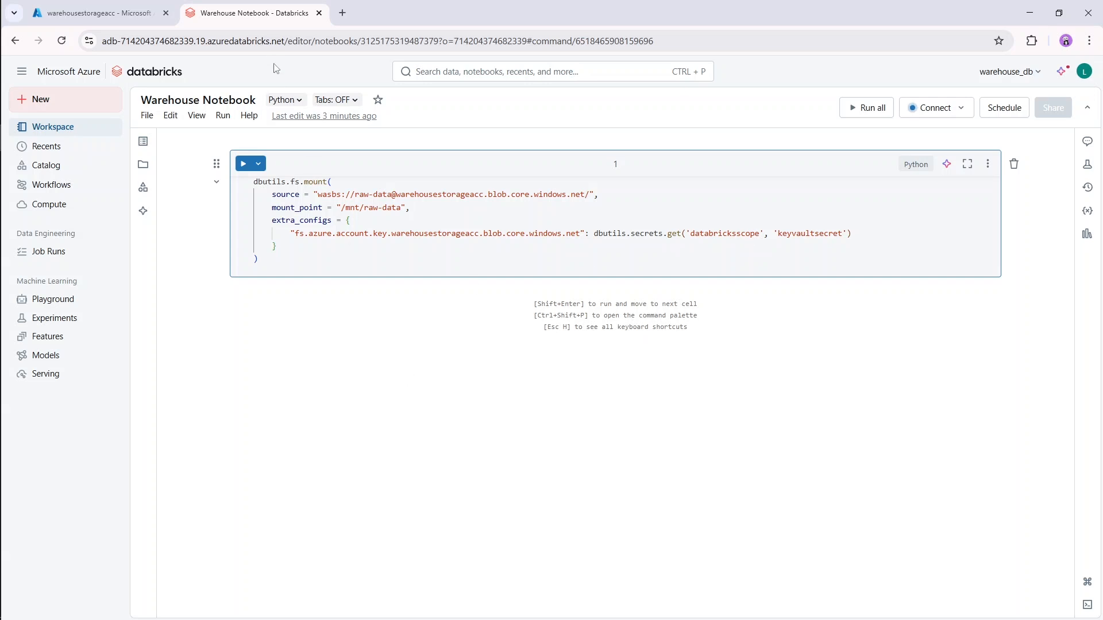
Duplicate the Warehouse Notebook browser tab.
{"action": "right_click", "coordinate": [256, 13]}
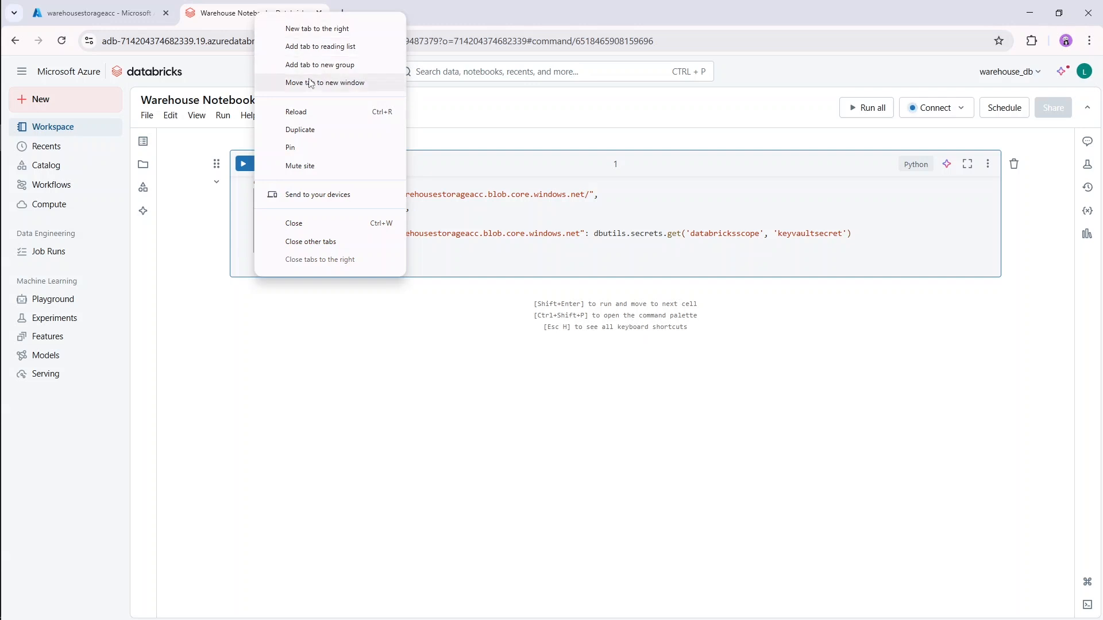
{"action": "left_click", "coordinate": [334, 131]}
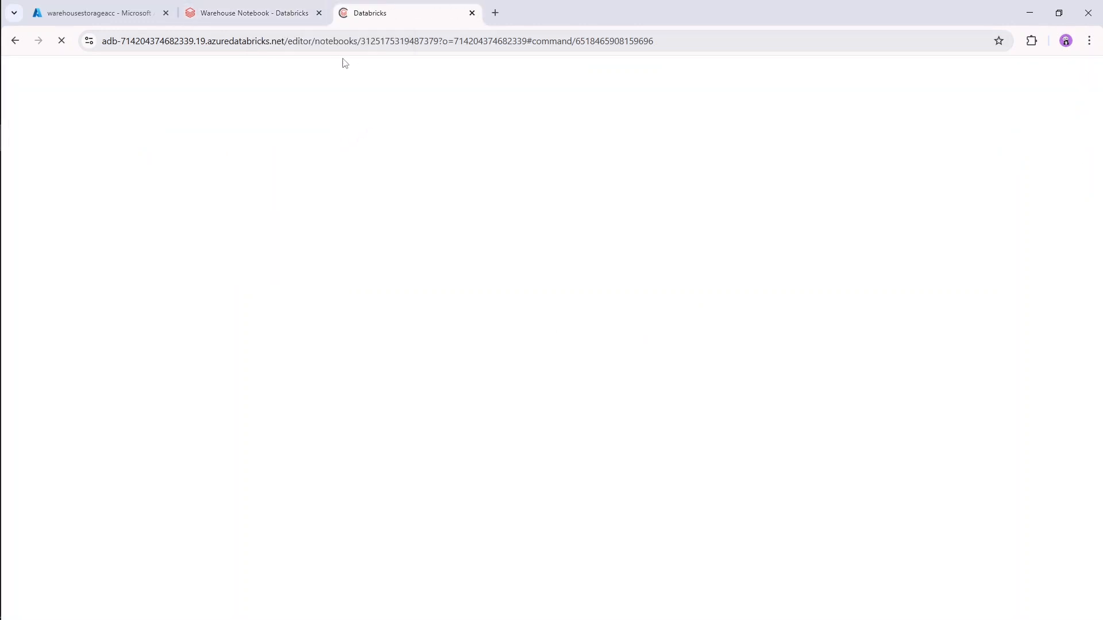
Remove the /editor/notebooks path and notebook ID from the duplicated tab's URL, keeping the workspace address and the o parameter.
{"action": "left_click", "coordinate": [309, 42]}
{"action": "left_click", "coordinate": [309, 42]}
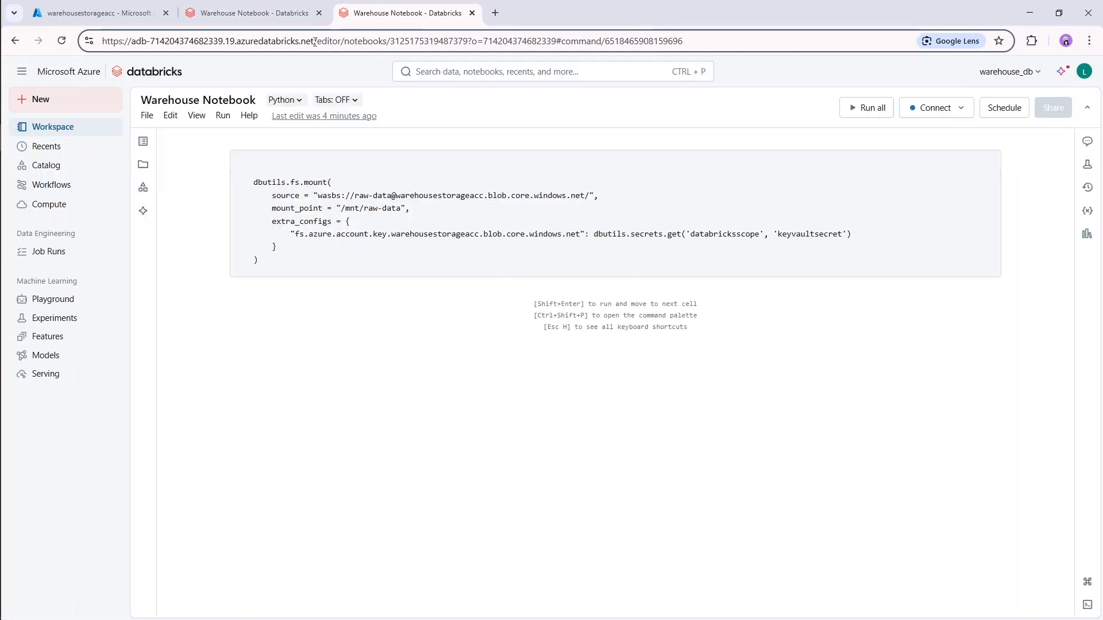
{"action": "left_click_drag", "start_coordinate": [313, 42], "coordinate": [470, 42]}
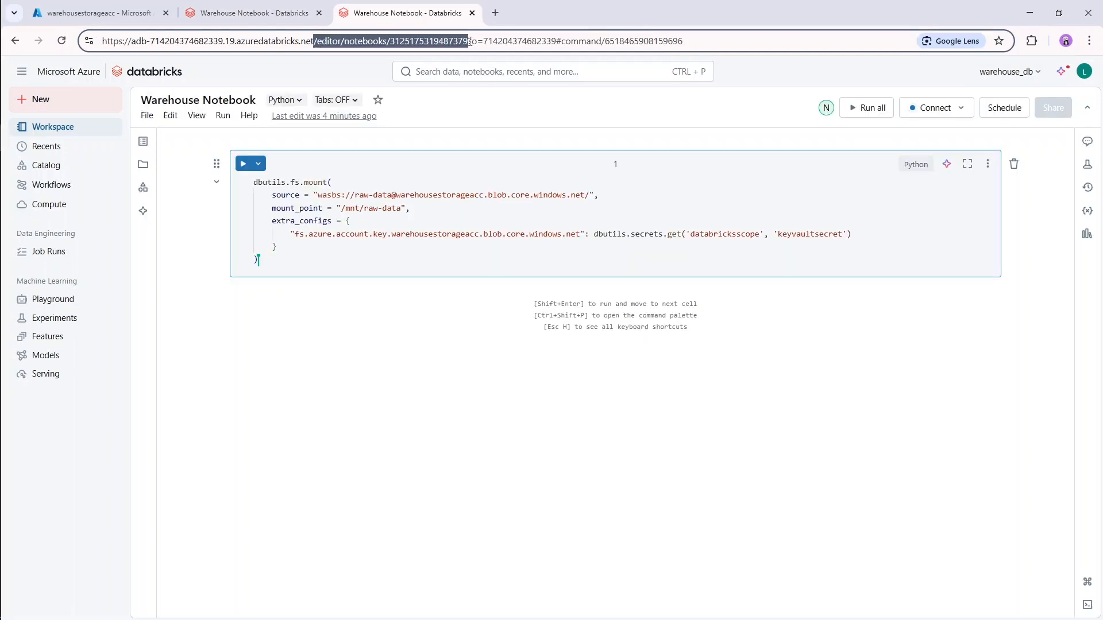
{"action": "key", "text": "BackSpace"}
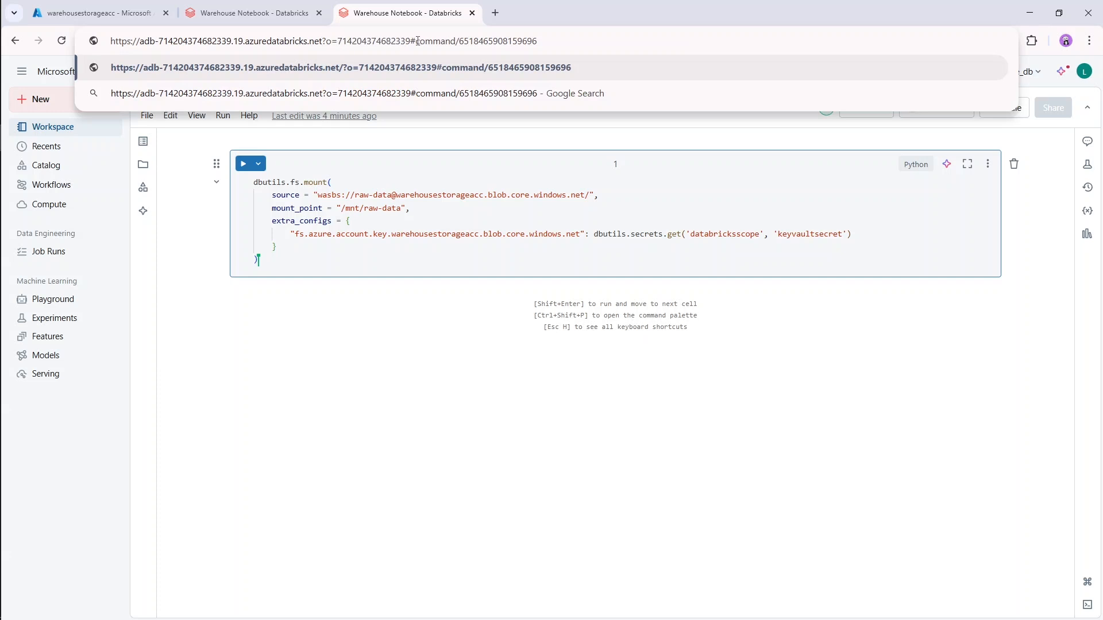
Replace the URL's command fragment after the # with secrets/createScope and load the Create Secret Scope page.
{"action": "left_click_drag", "start_coordinate": [426, 41], "coordinate": [576, 38]}
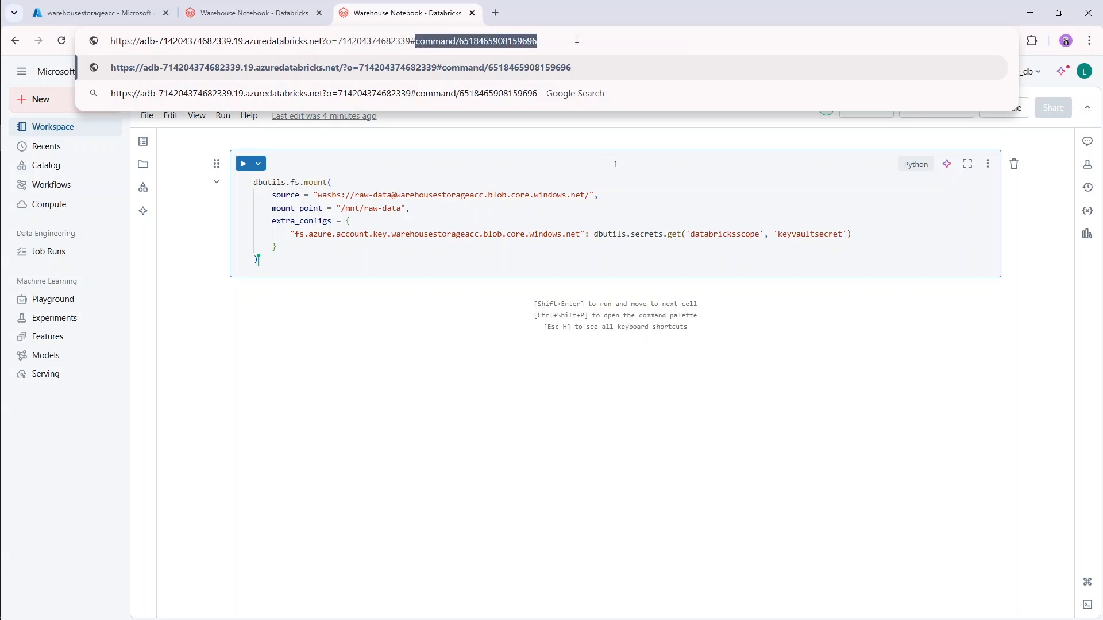
{"action": "key", "text": "BackSpace"}
{"action": "type", "text": "s"}
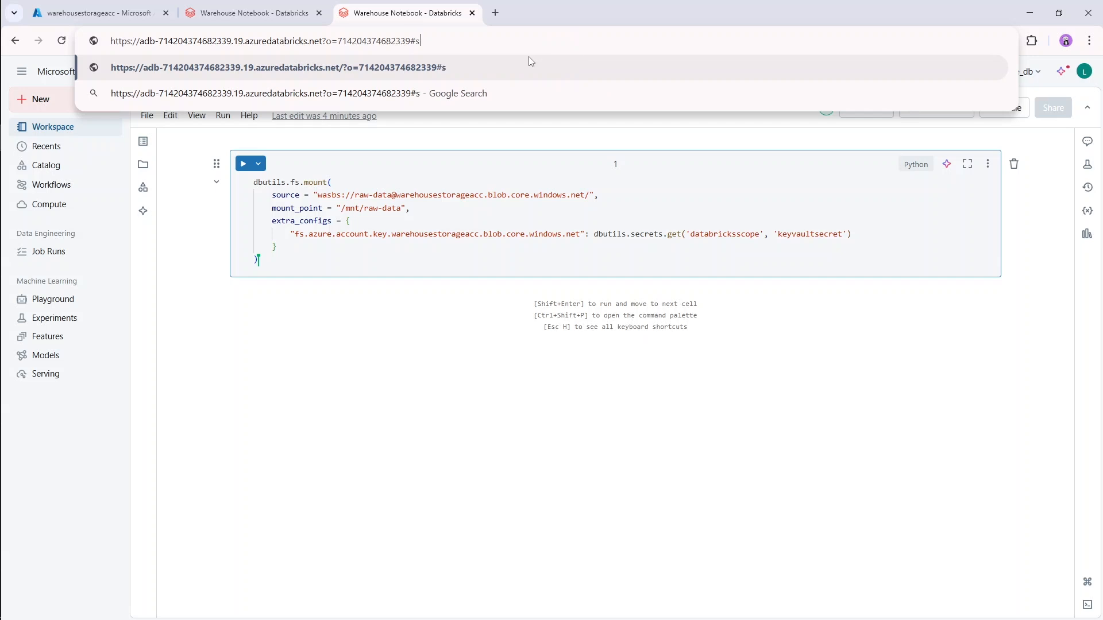
{"action": "type", "text": "ecrets"}
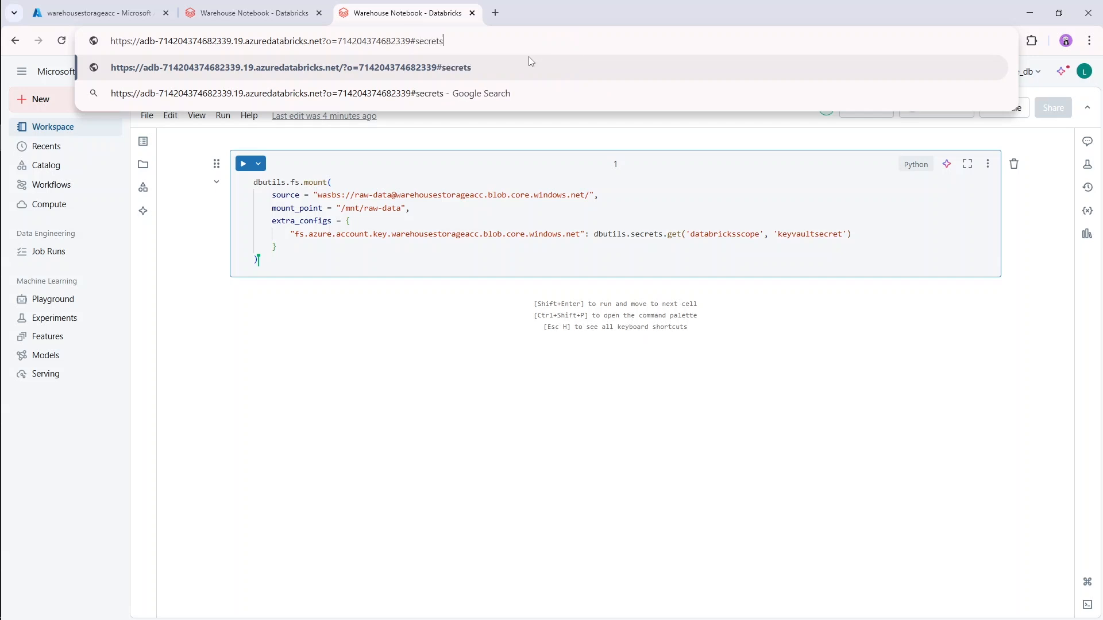
{"action": "type", "text": "/creat"}
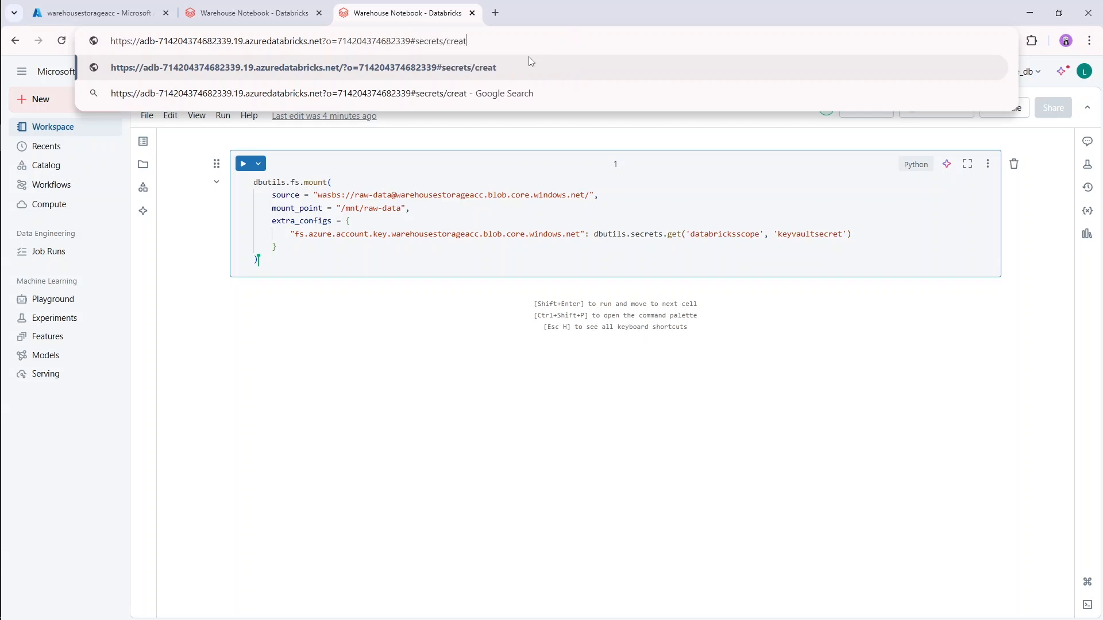
{"action": "type", "text": "eScope"}
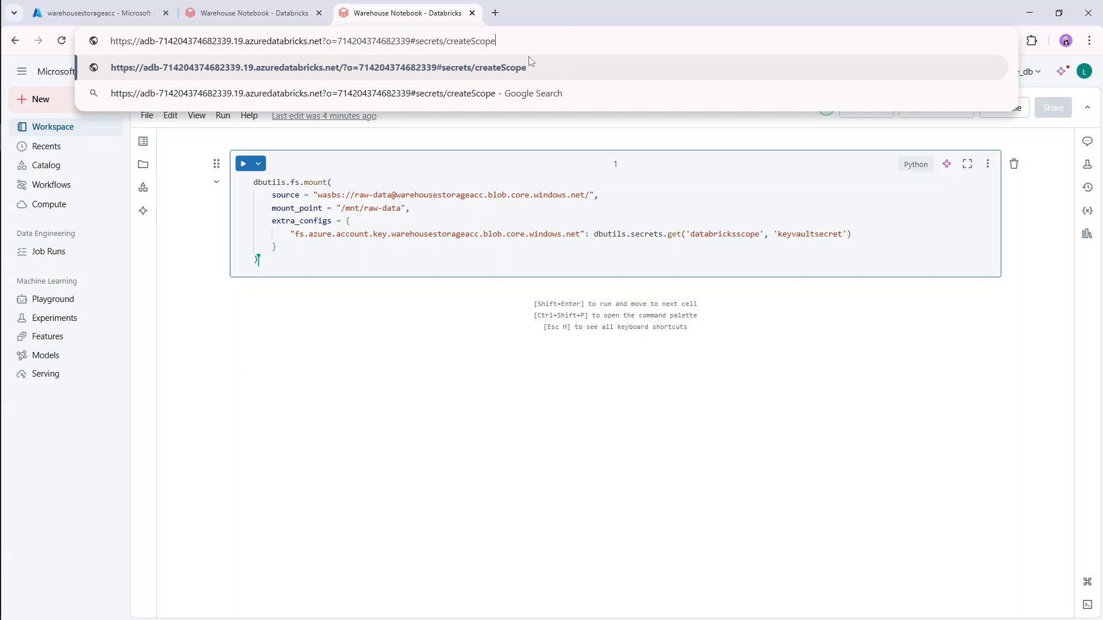
{"action": "key", "text": "Return"}
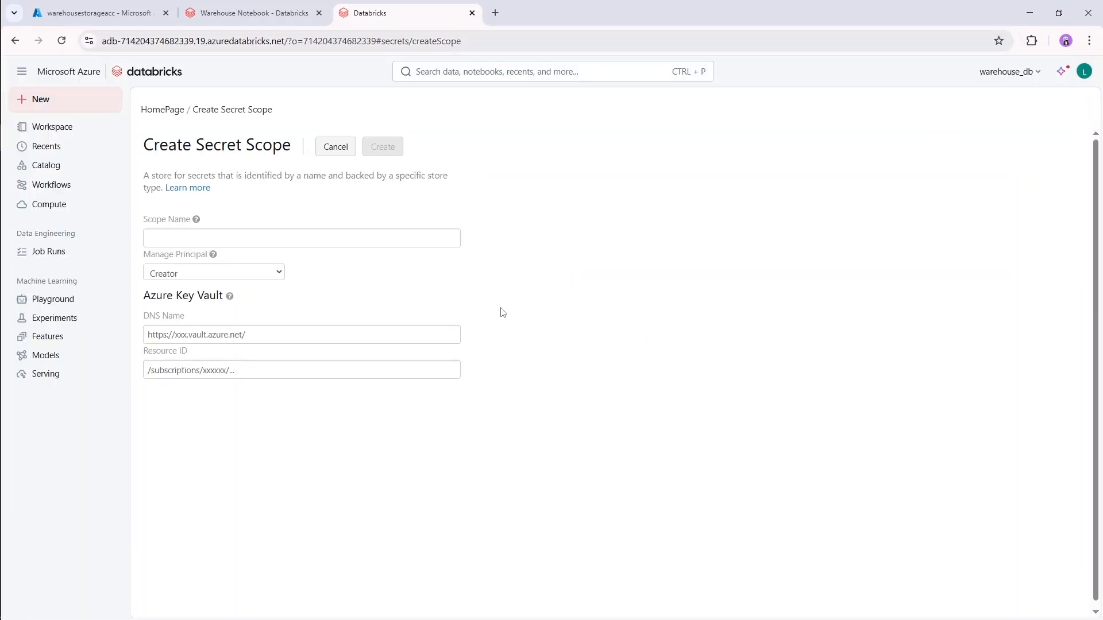
Name the secret scope warehouse_dbscope and set its manage principal to All workspace users.
{"action": "left_click", "coordinate": [334, 235]}
{"action": "type", "text": "warehouse"}
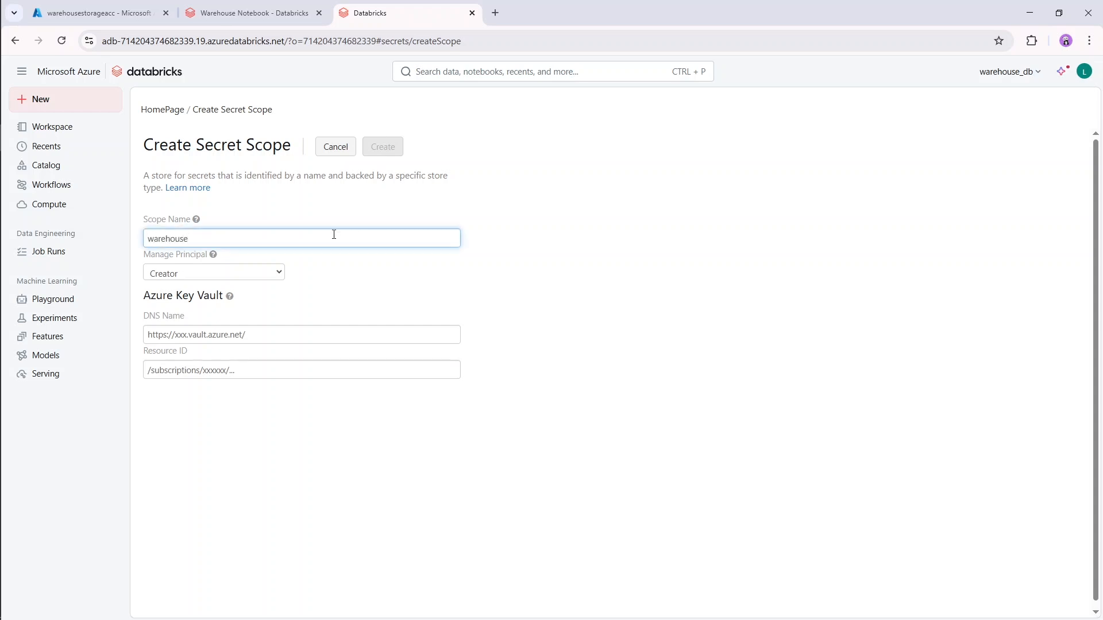
{"action": "type", "text": "_dbscope"}
{"action": "left_click", "coordinate": [257, 277]}
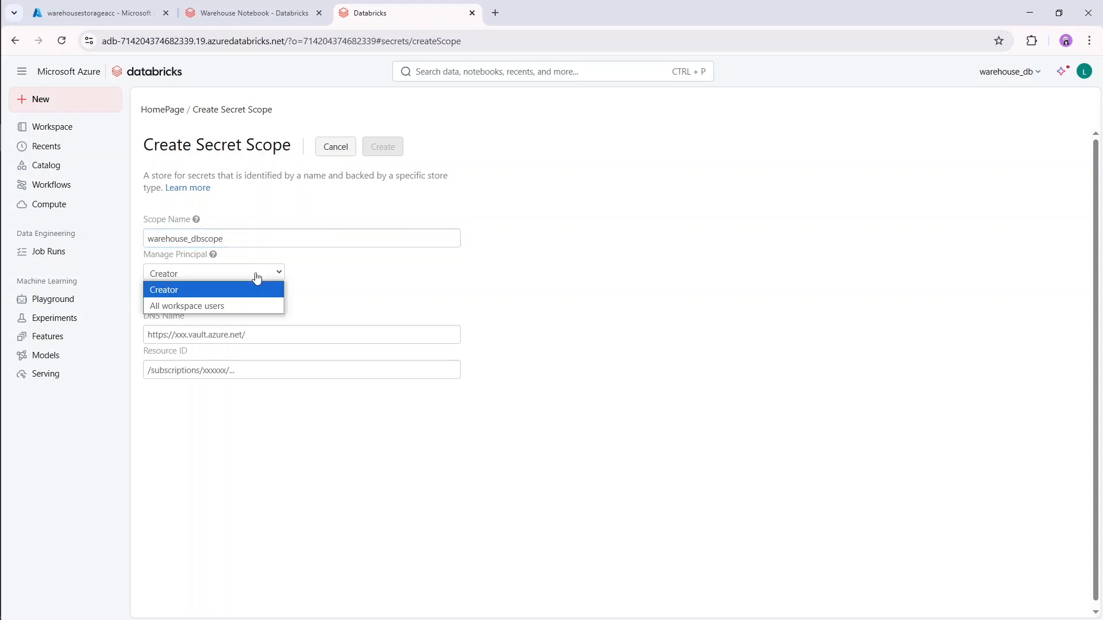
{"action": "left_click", "coordinate": [244, 307]}
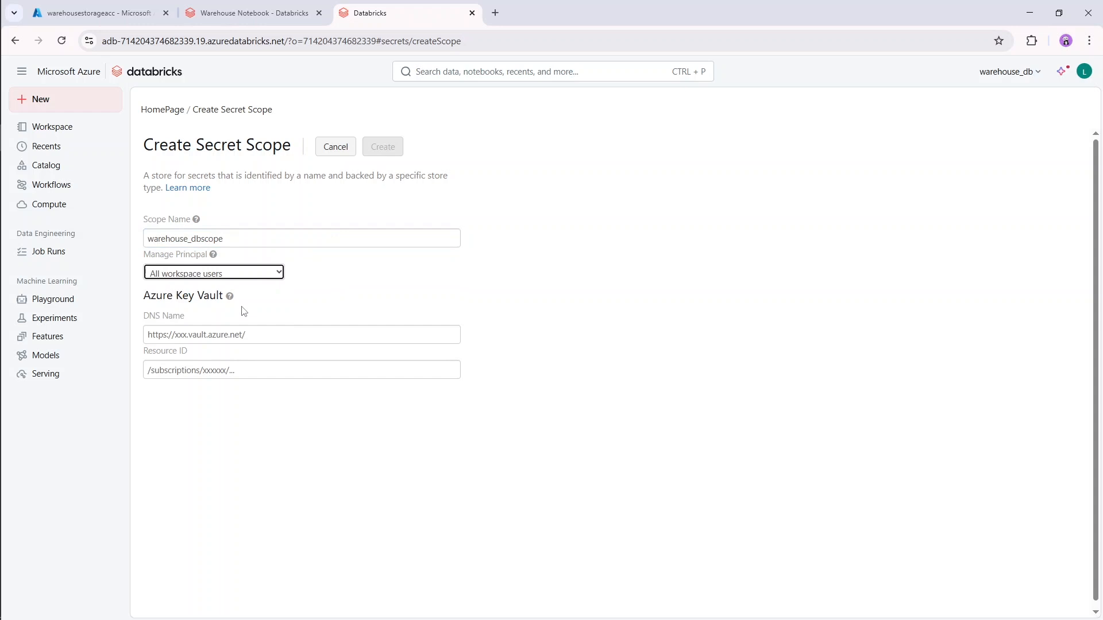
{"action": "left_click", "coordinate": [265, 335]}
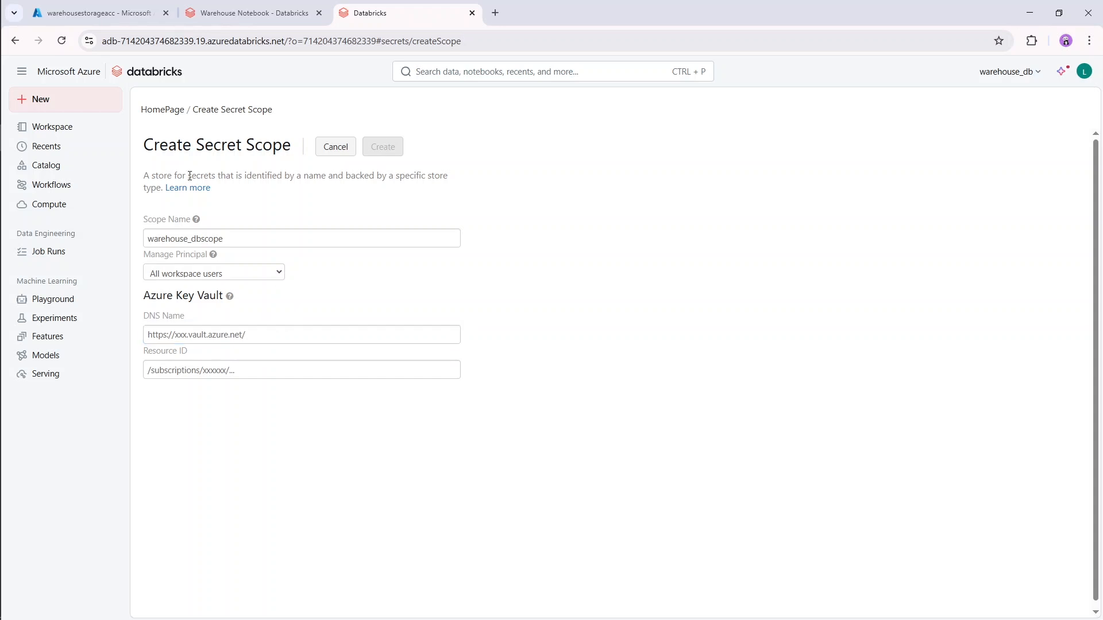
Switch to the Azure portal, find the Key vaults service by searching for "key vault", and start creating a key vault.
{"action": "left_click", "coordinate": [98, 12]}
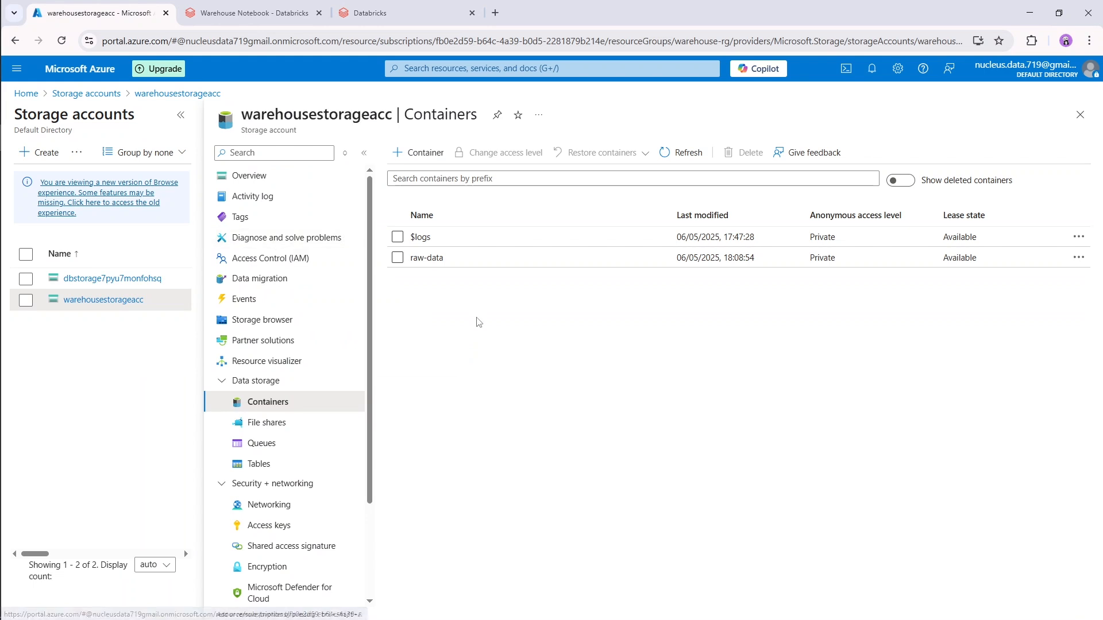
{"action": "left_click", "coordinate": [486, 68]}
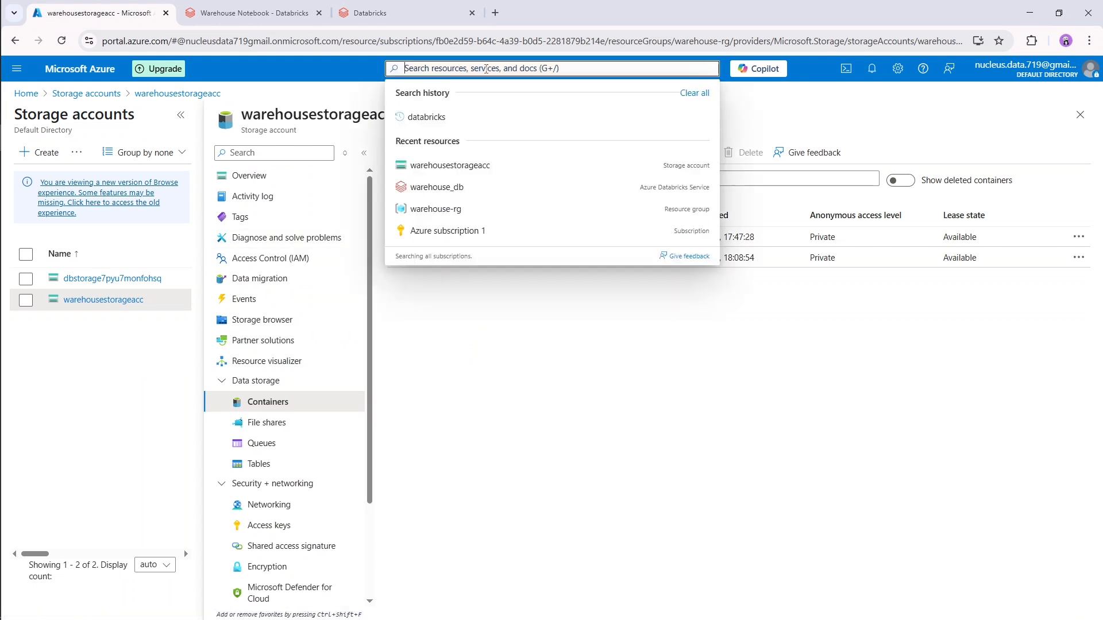
{"action": "type", "text": "key vault"}
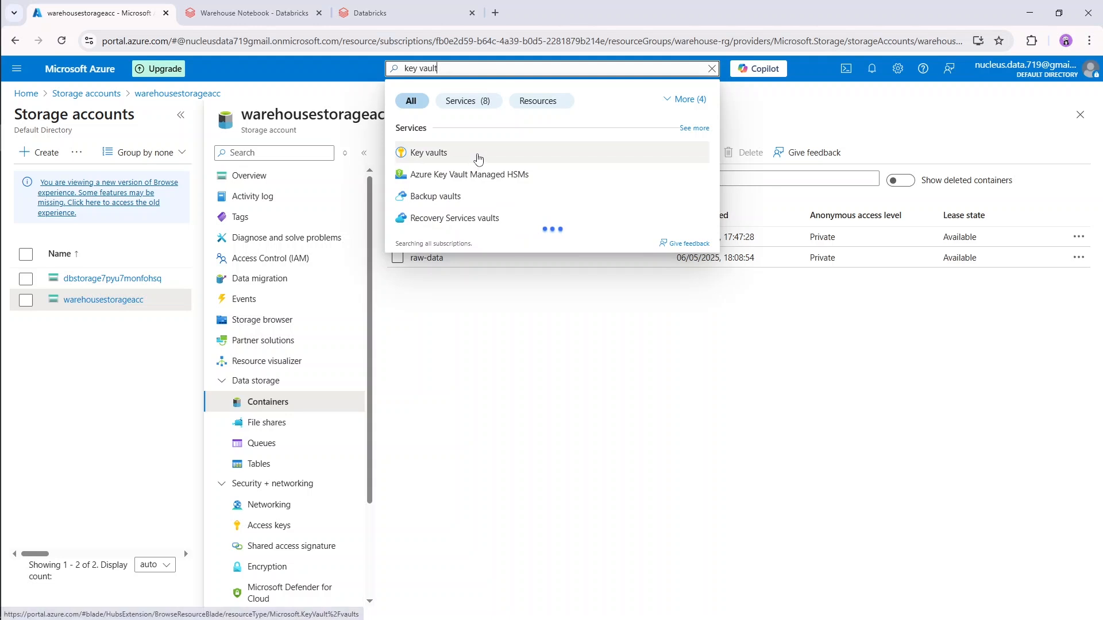
{"action": "left_click", "coordinate": [477, 157]}
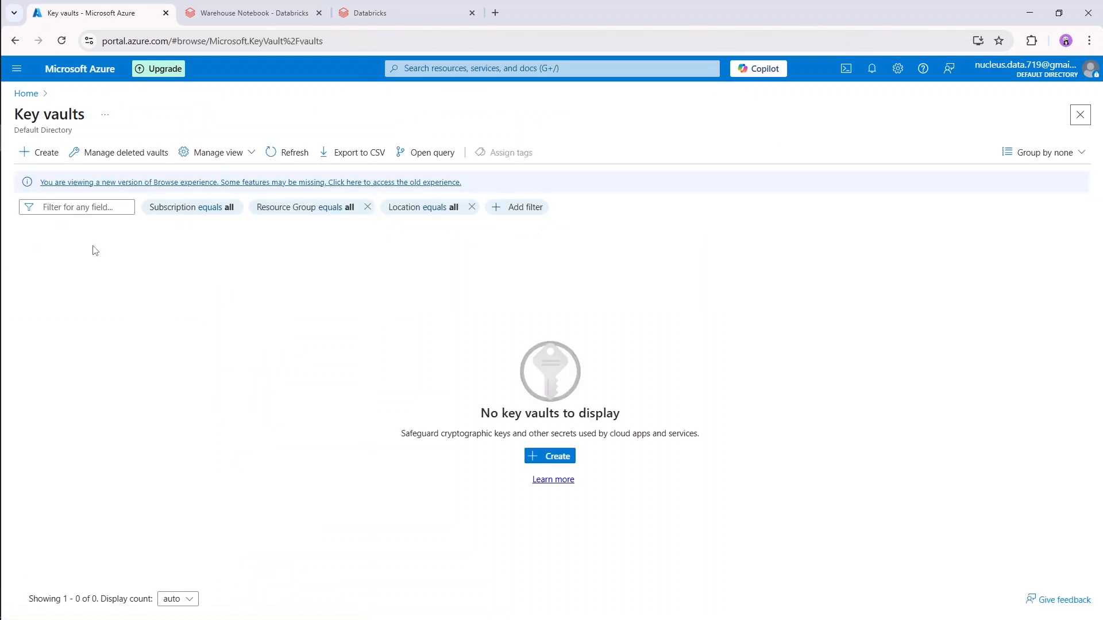
{"action": "left_click", "coordinate": [43, 152]}
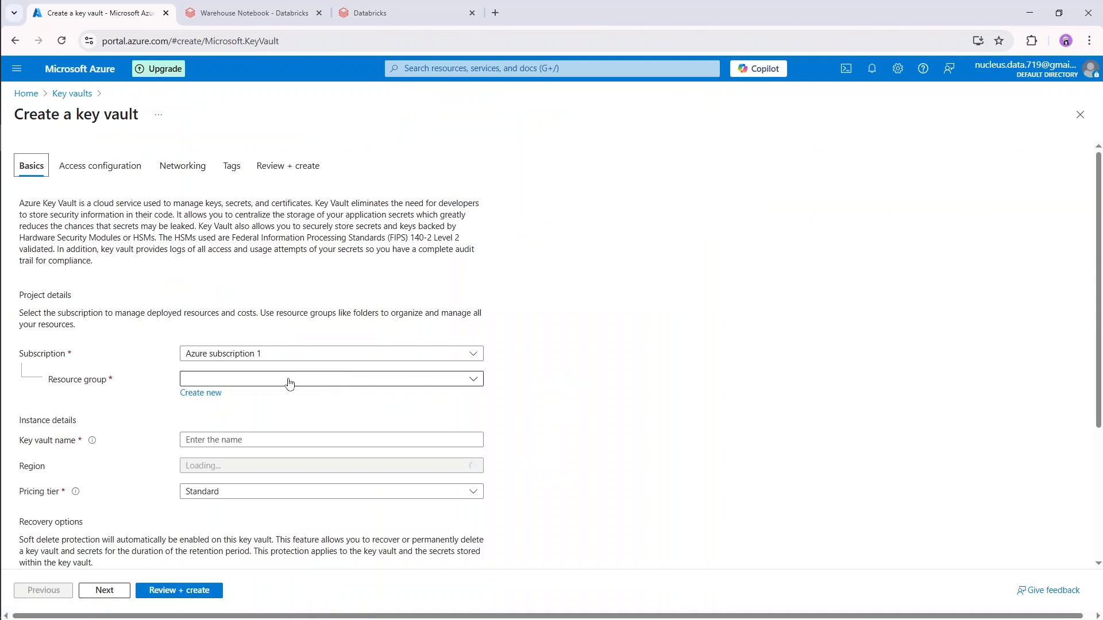
Assign the key vault to the warehouse-rg resource group and name it warehouse-kv.
{"action": "left_click", "coordinate": [363, 379]}
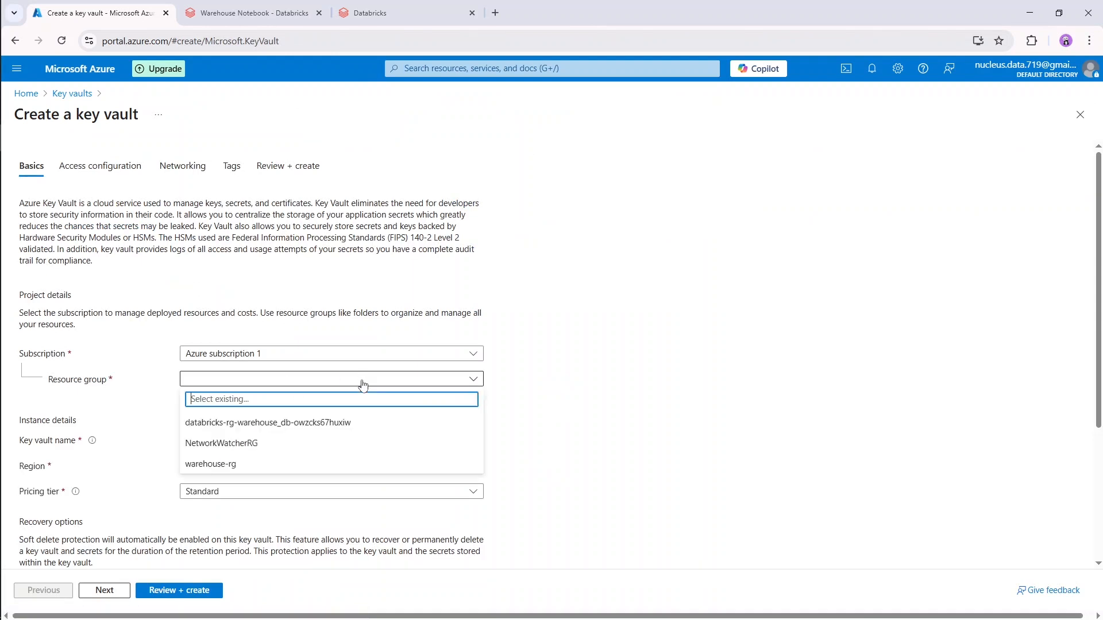
{"action": "left_click", "coordinate": [287, 464]}
{"action": "scroll", "coordinate": [286, 466], "scroll_direction": "down", "scroll_amount": 1}
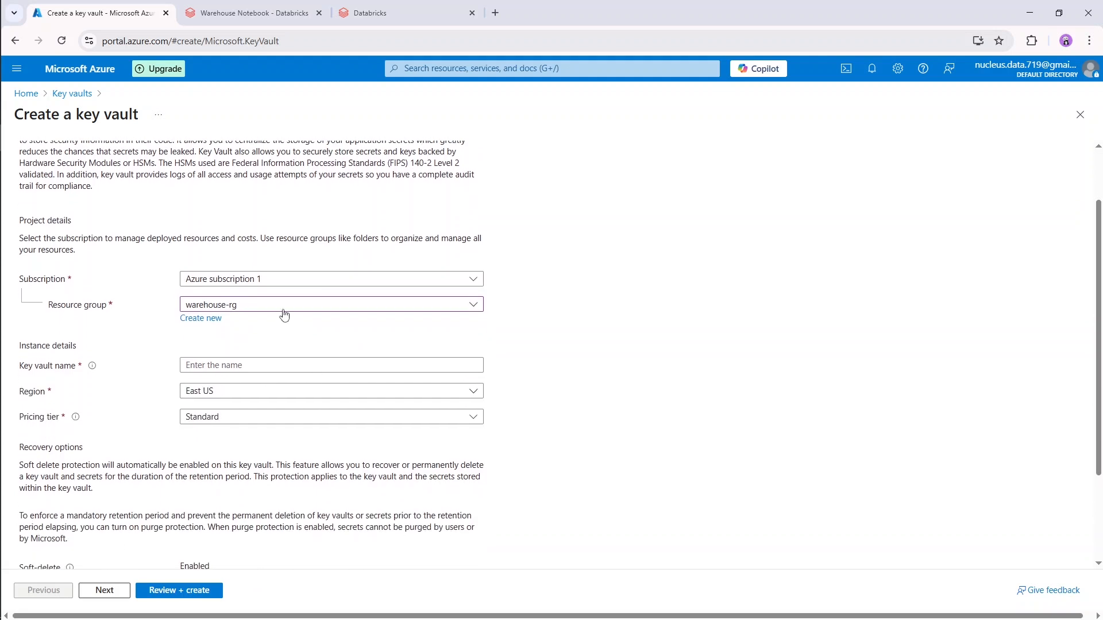
{"action": "scroll", "coordinate": [277, 404], "scroll_direction": "up", "scroll_amount": 1}
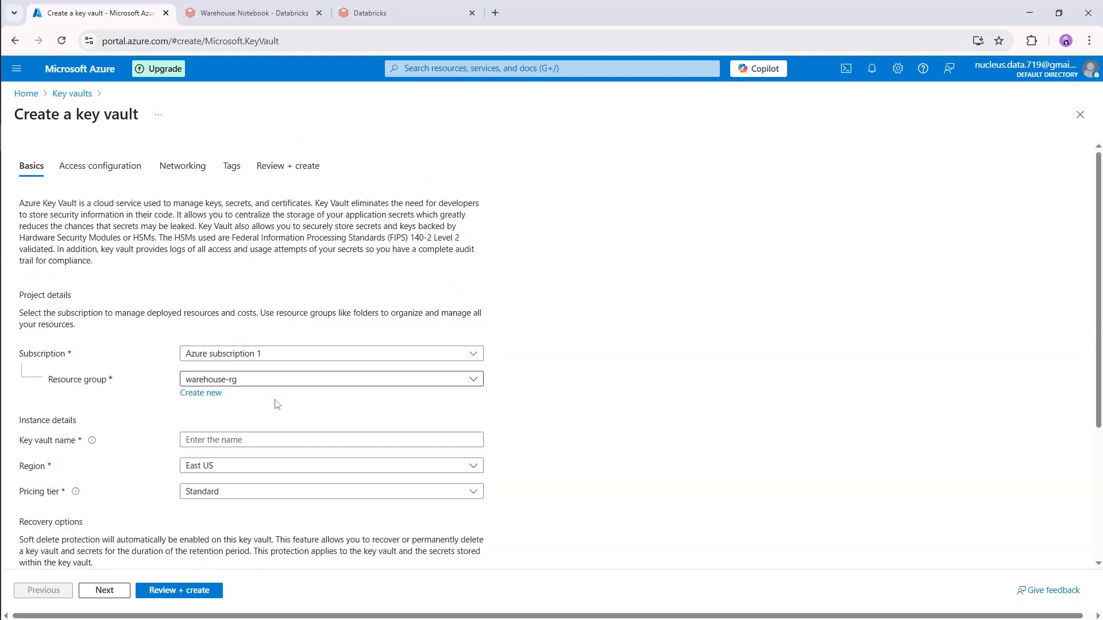
{"action": "left_click", "coordinate": [278, 440]}
{"action": "type", "text": "warehouse_kv"}
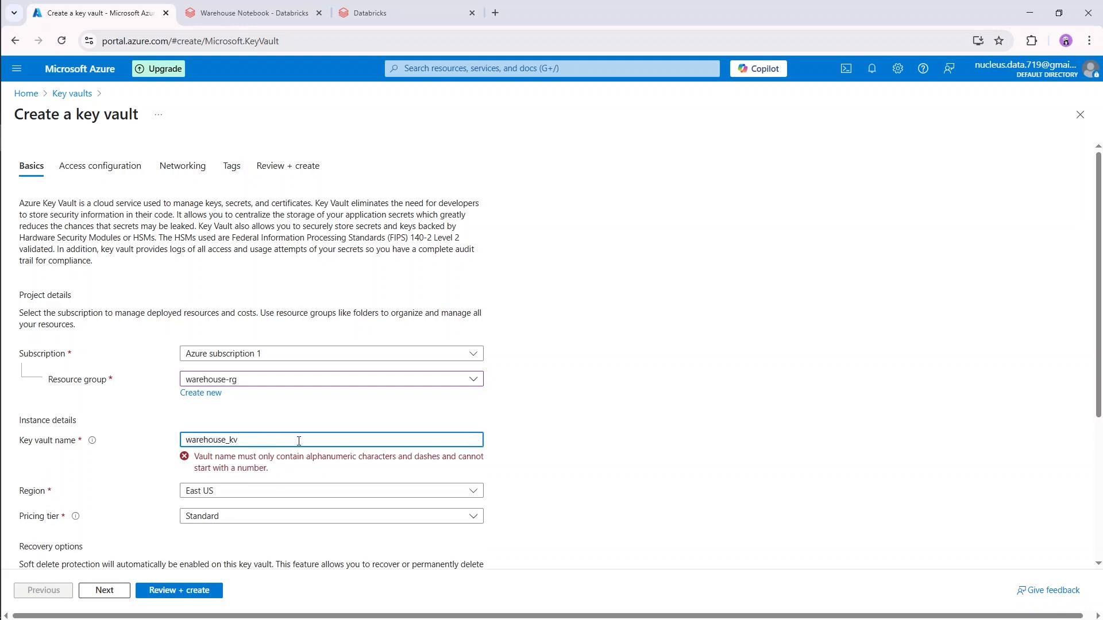
{"action": "key", "text": "BackSpace"}
{"action": "type", "text": "-"}
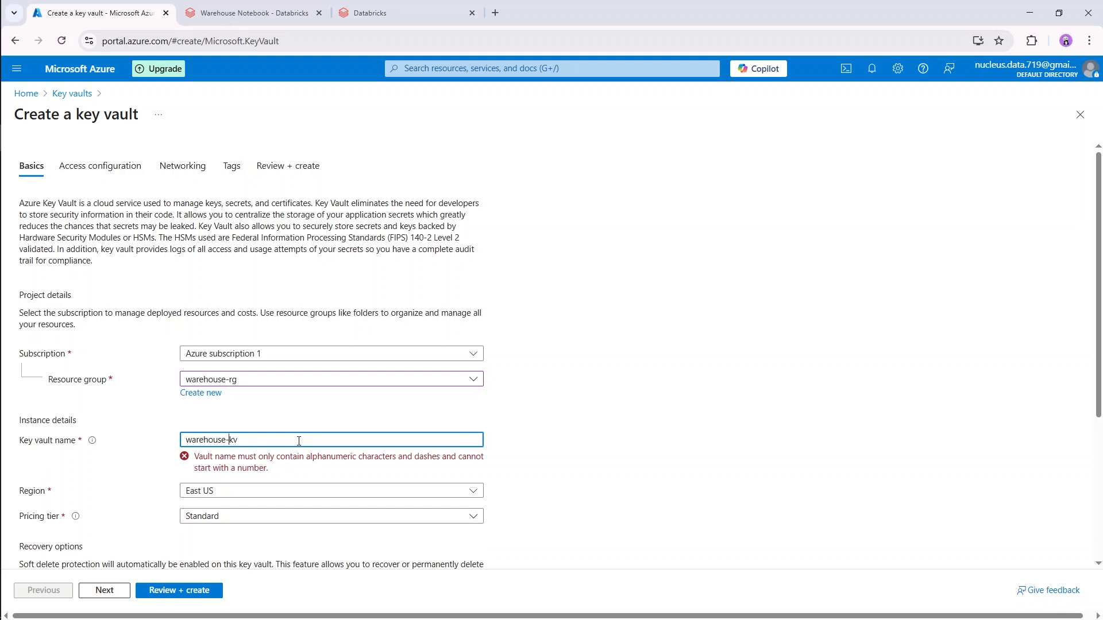
{"action": "left_click", "coordinate": [600, 420]}
Set the key vault's region to UAE North.
{"action": "scroll", "coordinate": [554, 432], "scroll_direction": "down", "scroll_amount": 1}
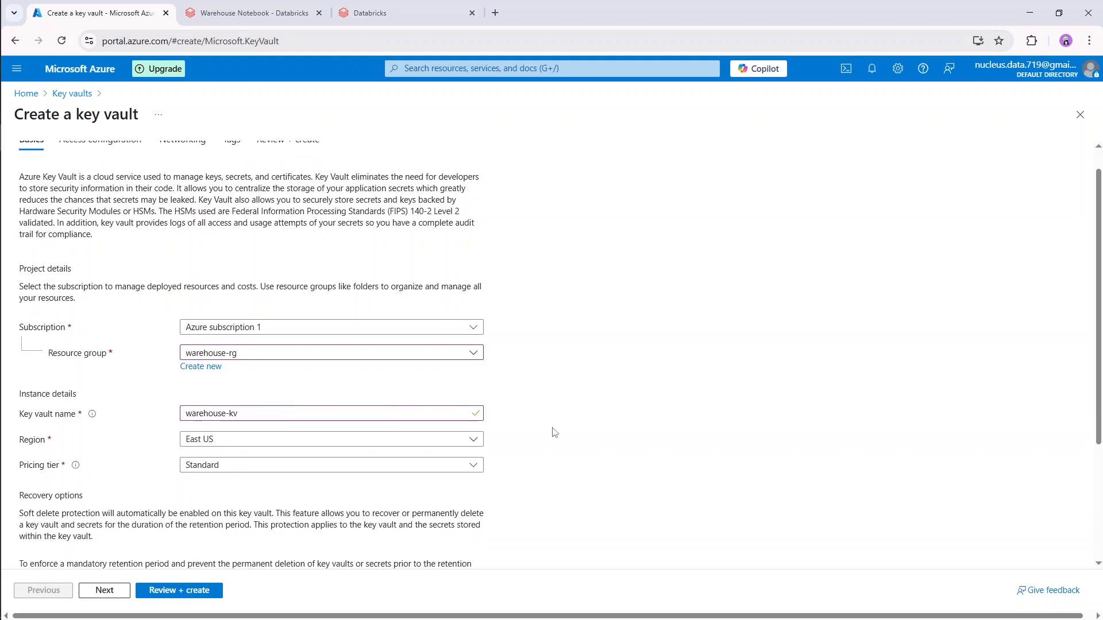
{"action": "left_click", "coordinate": [428, 447]}
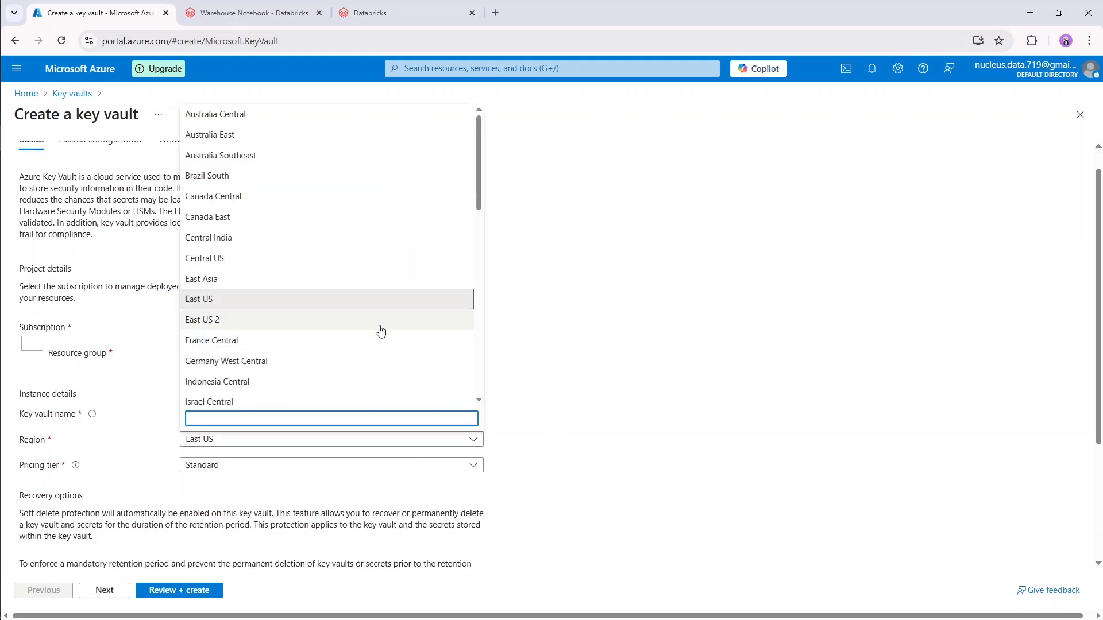
{"action": "scroll", "coordinate": [379, 329], "scroll_direction": "down", "scroll_amount": 10}
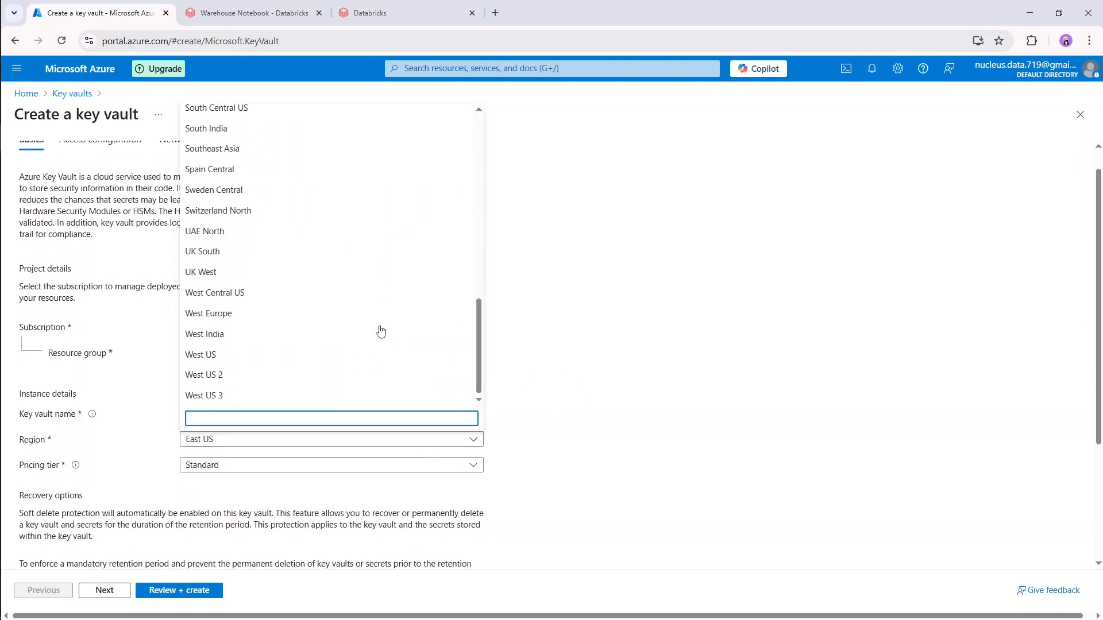
{"action": "left_click", "coordinate": [300, 236]}
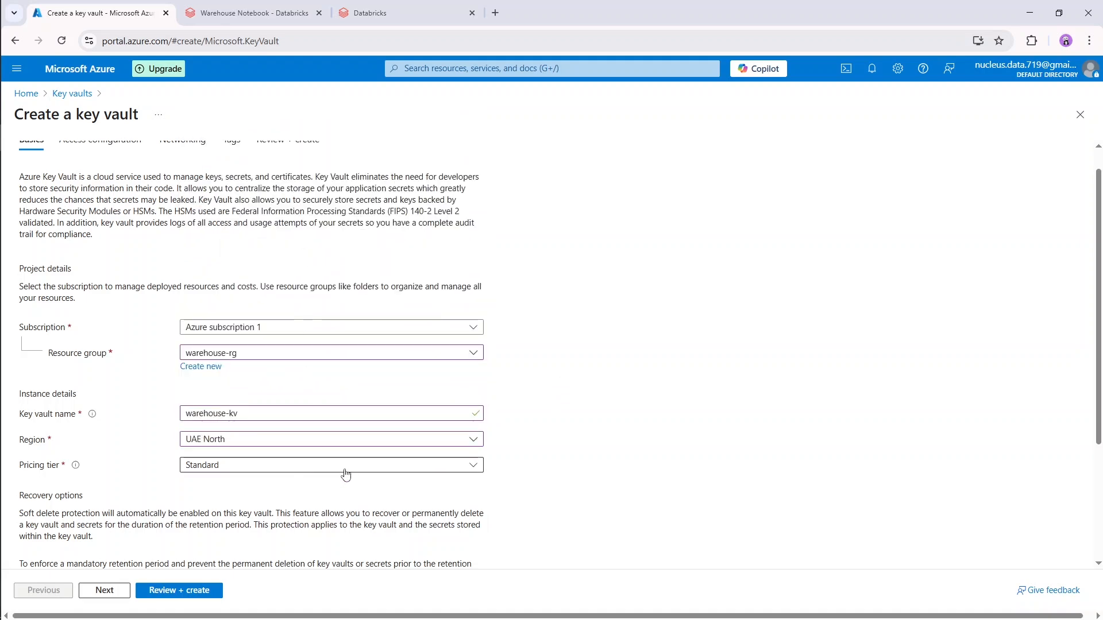
Set the retention period for deleted vaults to 7 days.
{"action": "scroll", "coordinate": [345, 474], "scroll_direction": "down", "scroll_amount": 3}
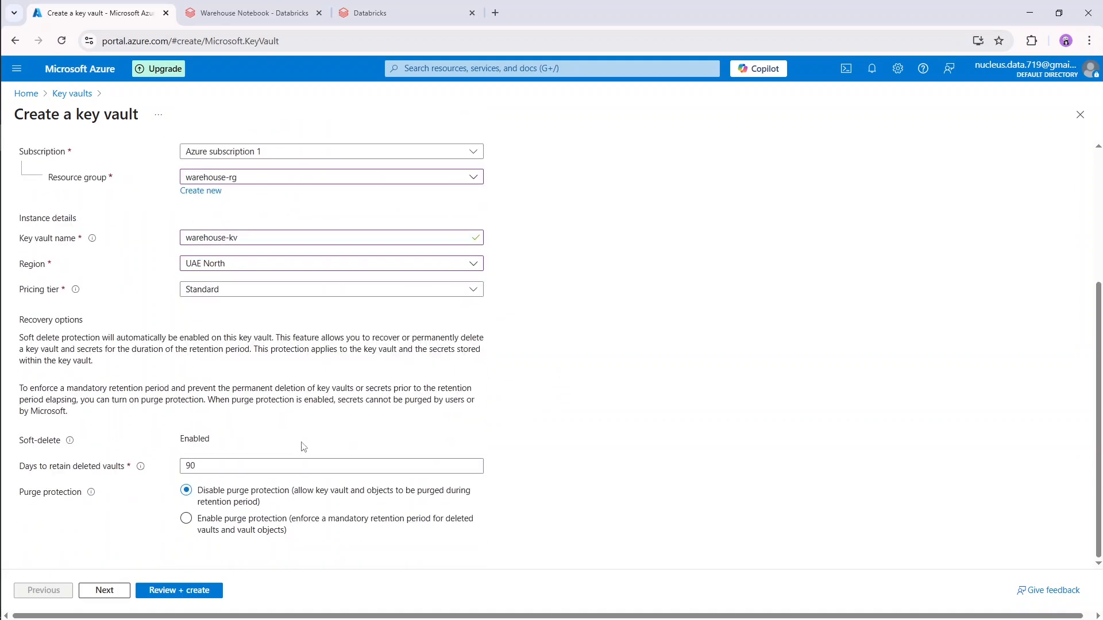
{"action": "double_click", "coordinate": [211, 465]}
{"action": "mouse_move", "coordinate": [142, 474]}
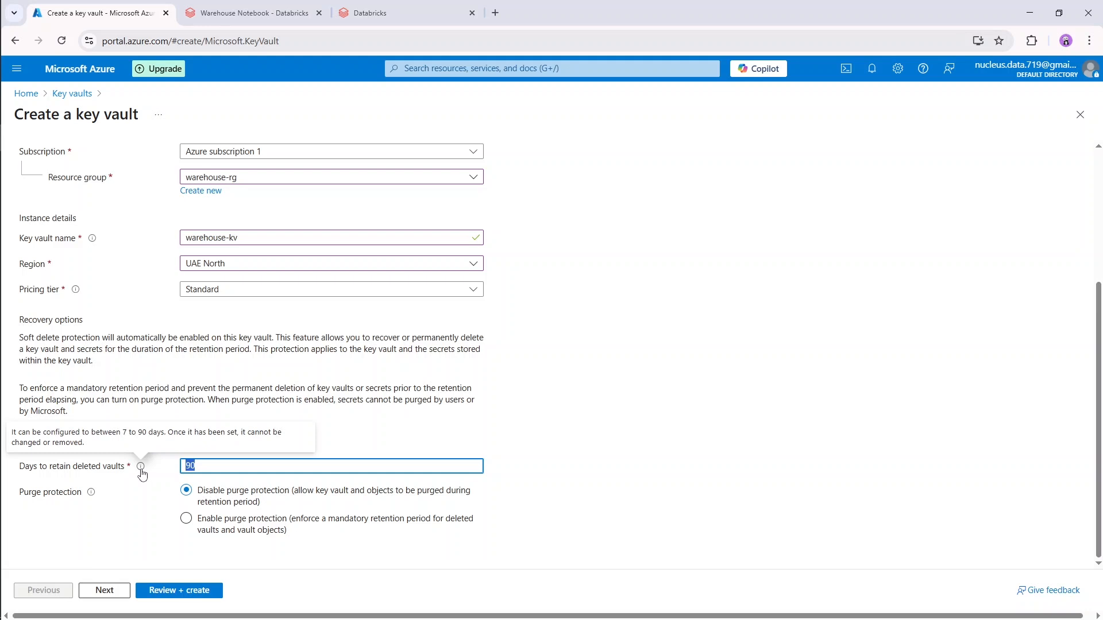
{"action": "type", "text": "7"}
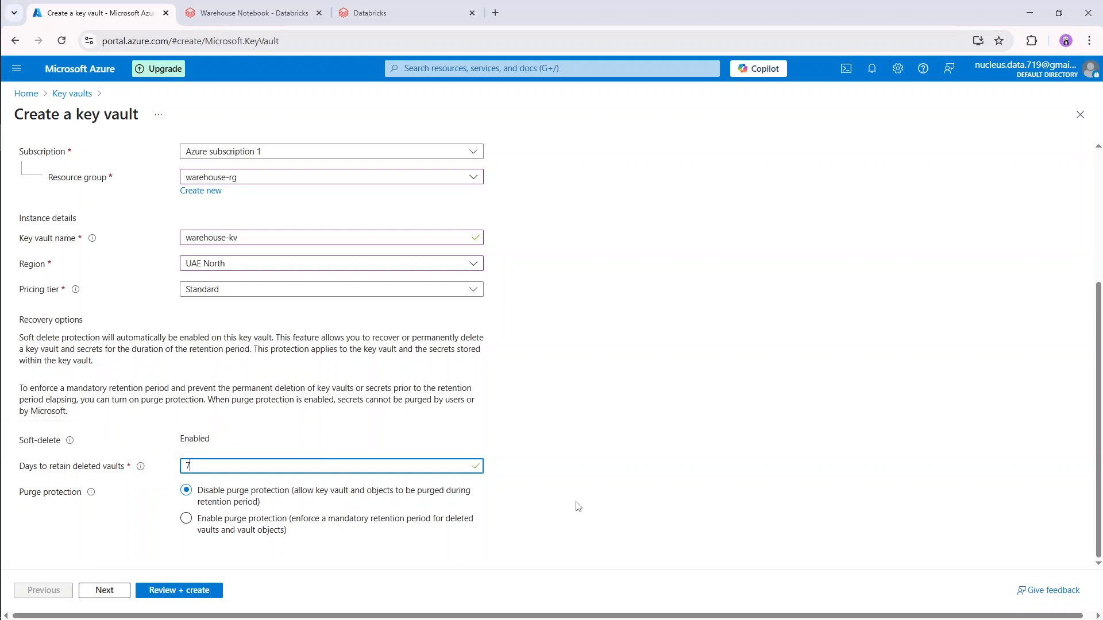
{"action": "left_click", "coordinate": [577, 507]}
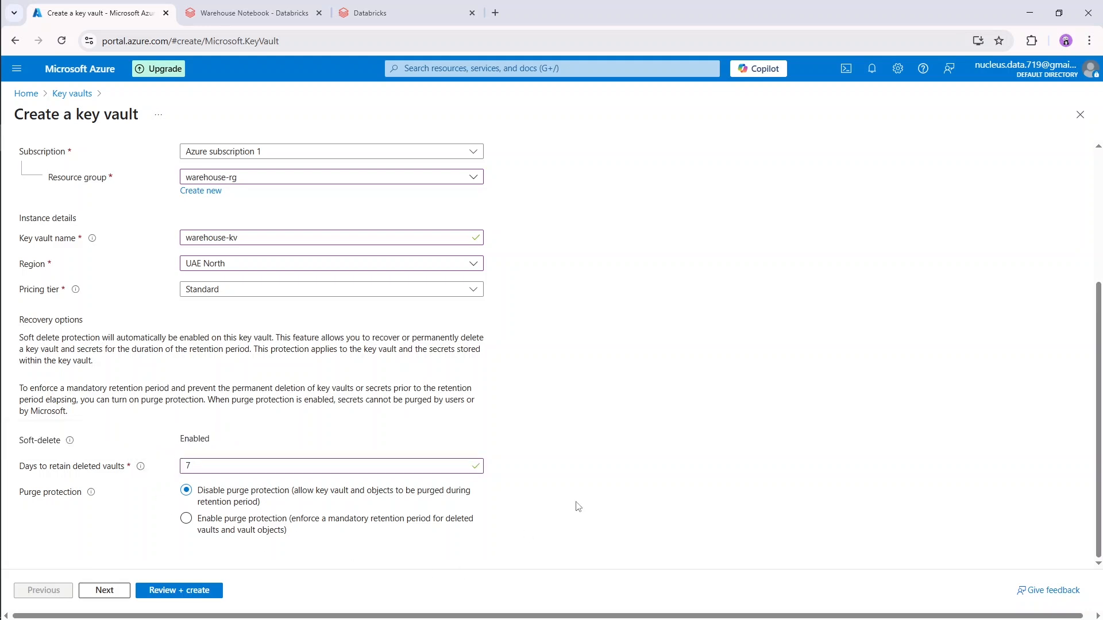
In the access configuration, set the permission model to Vault access policy and select all listed access policies.
{"action": "left_click", "coordinate": [104, 591]}
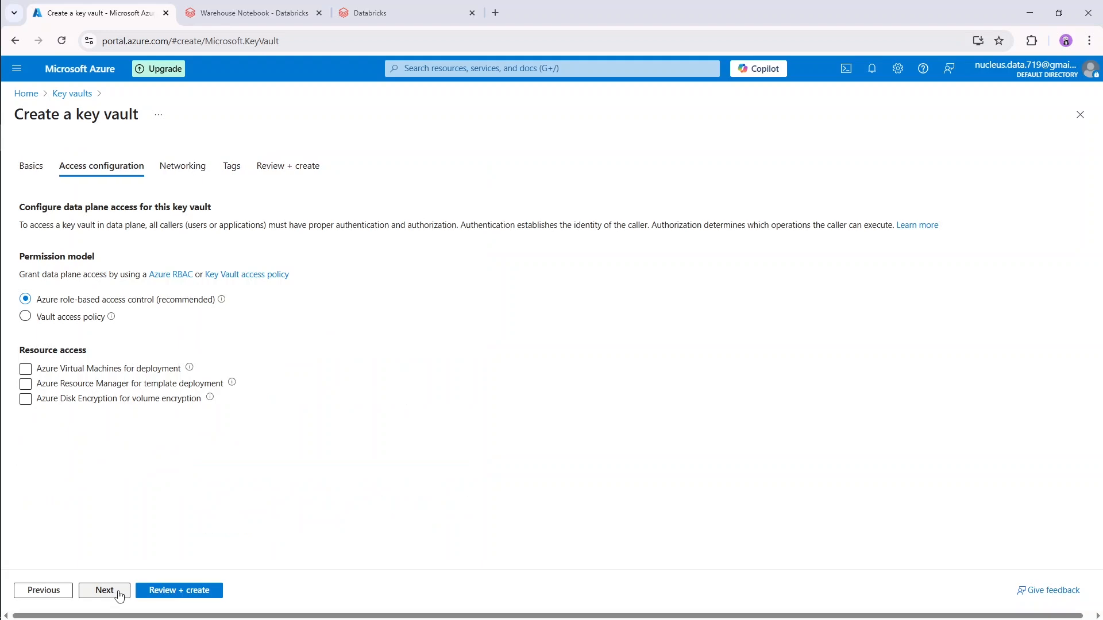
{"action": "left_click", "coordinate": [67, 317]}
{"action": "scroll", "coordinate": [271, 411], "scroll_direction": "down", "scroll_amount": 1}
{"action": "scroll", "coordinate": [231, 310], "scroll_direction": "up", "scroll_amount": 2}
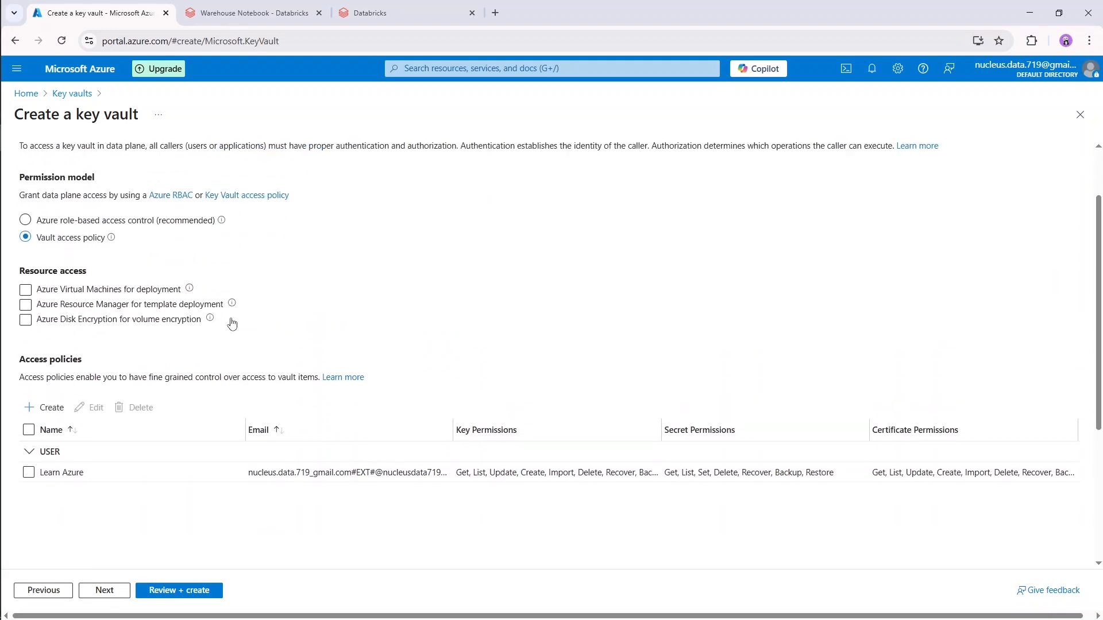
{"action": "scroll", "coordinate": [130, 298], "scroll_direction": "down", "scroll_amount": 2}
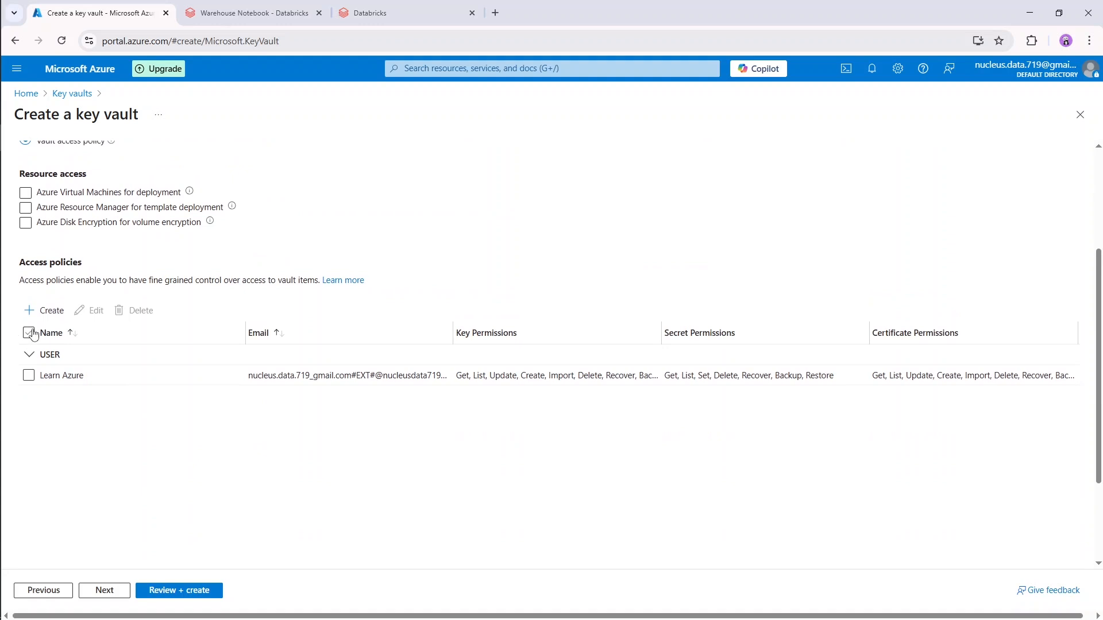
{"action": "left_click", "coordinate": [29, 333]}
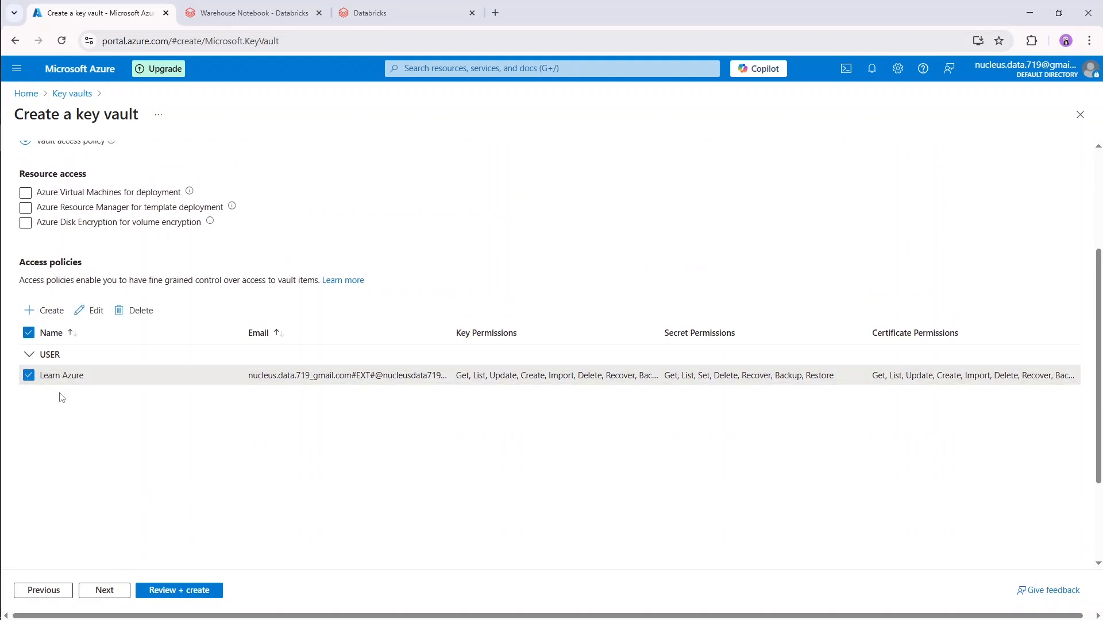
Review the key, secret and certificate permissions of the listed user's access policy without changing them.
{"action": "scroll", "coordinate": [68, 412], "scroll_direction": "up", "scroll_amount": 2}
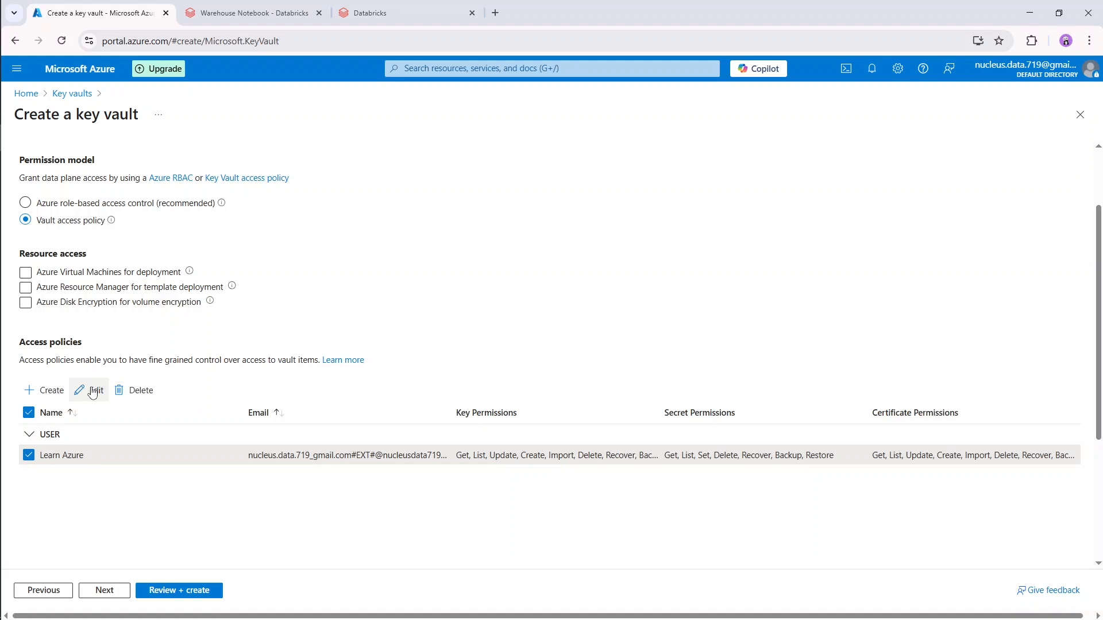
{"action": "left_click", "coordinate": [93, 392]}
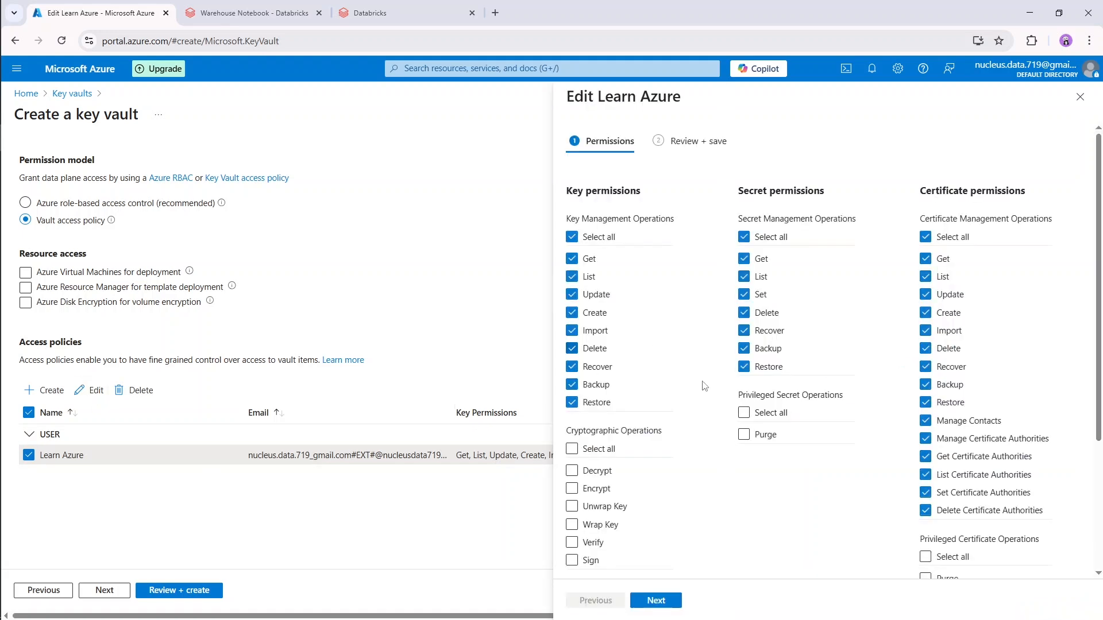
{"action": "scroll", "coordinate": [814, 450], "scroll_direction": "down", "scroll_amount": 3}
{"action": "scroll", "coordinate": [814, 450], "scroll_direction": "up", "scroll_amount": 3}
{"action": "scroll", "coordinate": [814, 450], "scroll_direction": "down", "scroll_amount": 3}
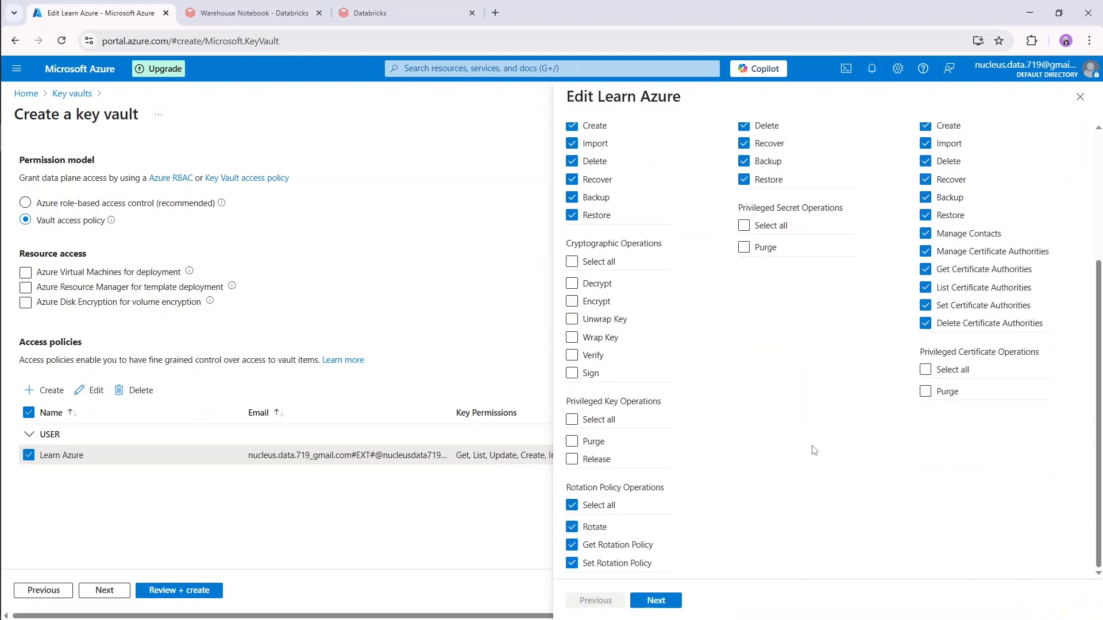
{"action": "scroll", "coordinate": [844, 405], "scroll_direction": "up", "scroll_amount": 5}
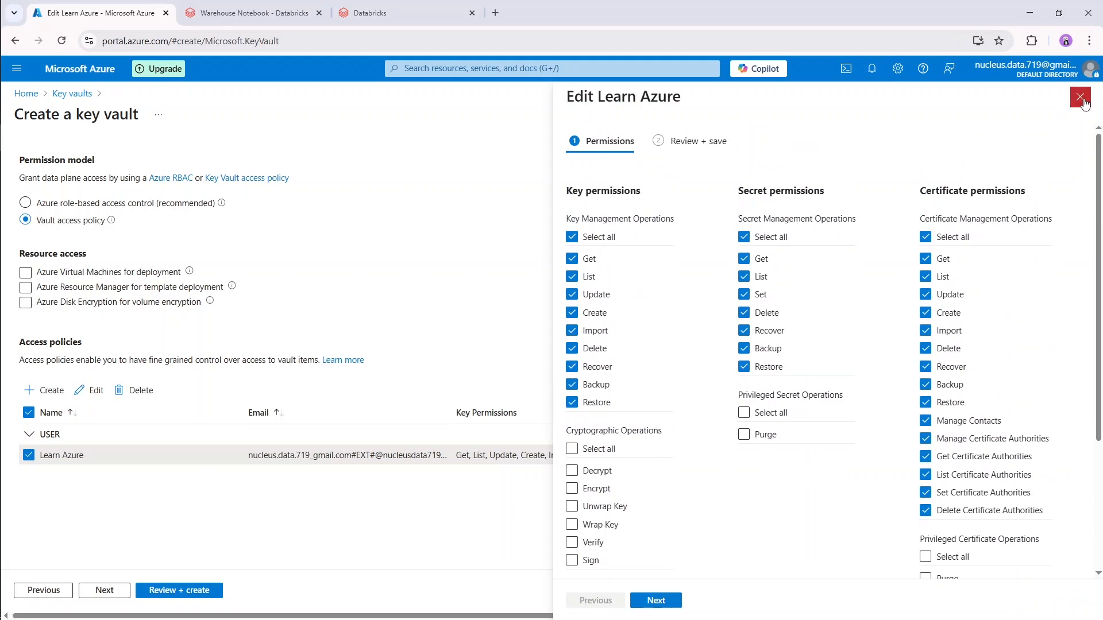
{"action": "left_click", "coordinate": [1081, 98]}
Keep the default networking and tag settings, and create the warehouse-kv key vault.
{"action": "scroll", "coordinate": [297, 486], "scroll_direction": "down", "scroll_amount": 3}
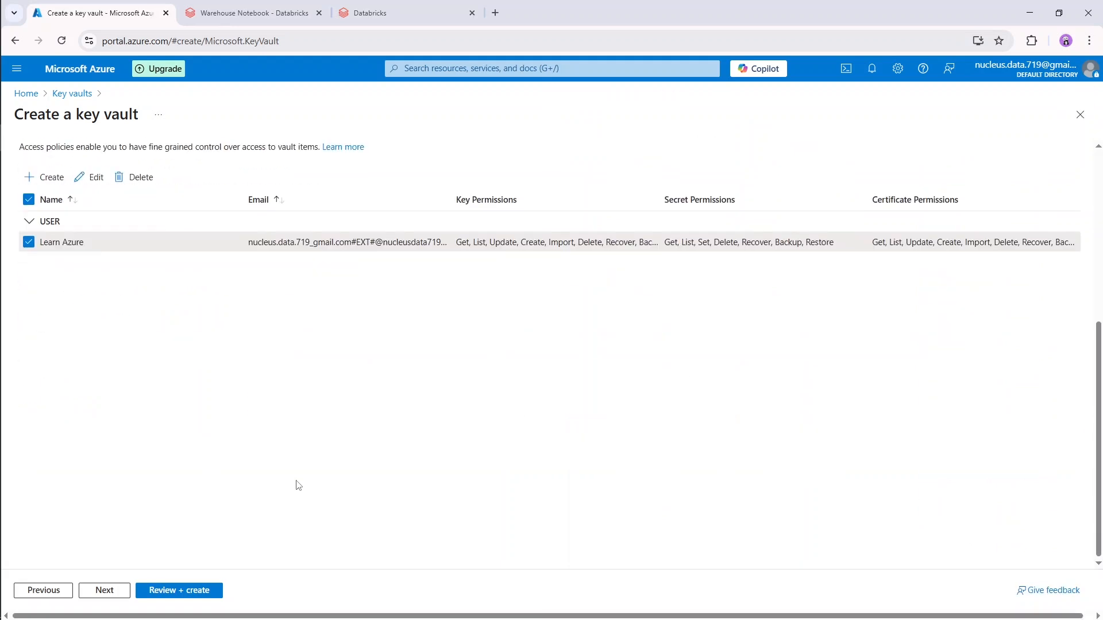
{"action": "left_click", "coordinate": [105, 591]}
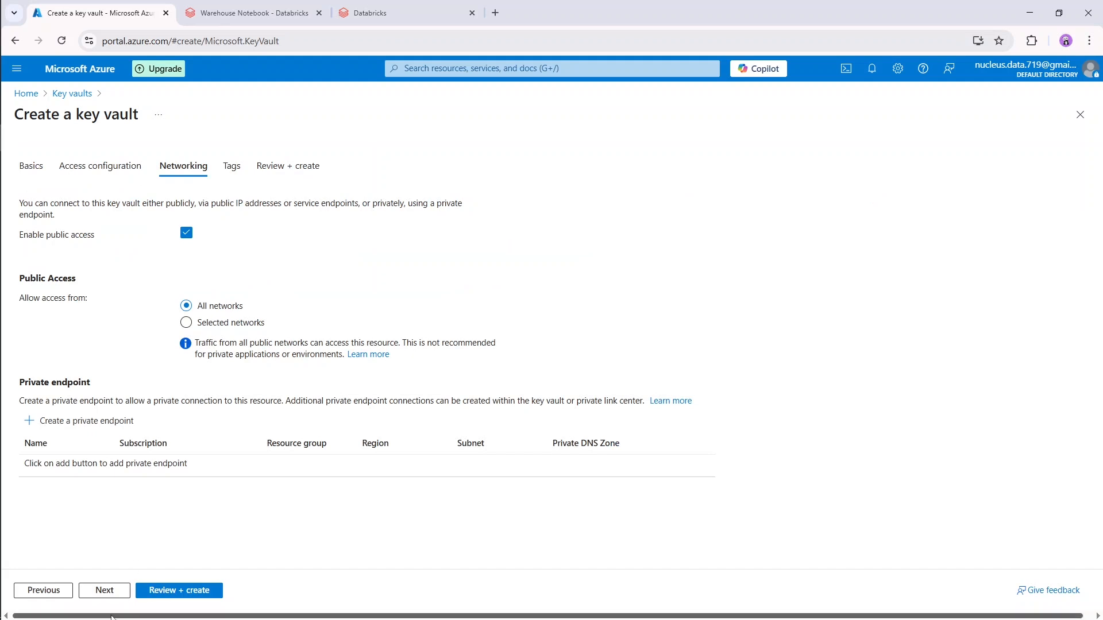
{"action": "left_click", "coordinate": [104, 591]}
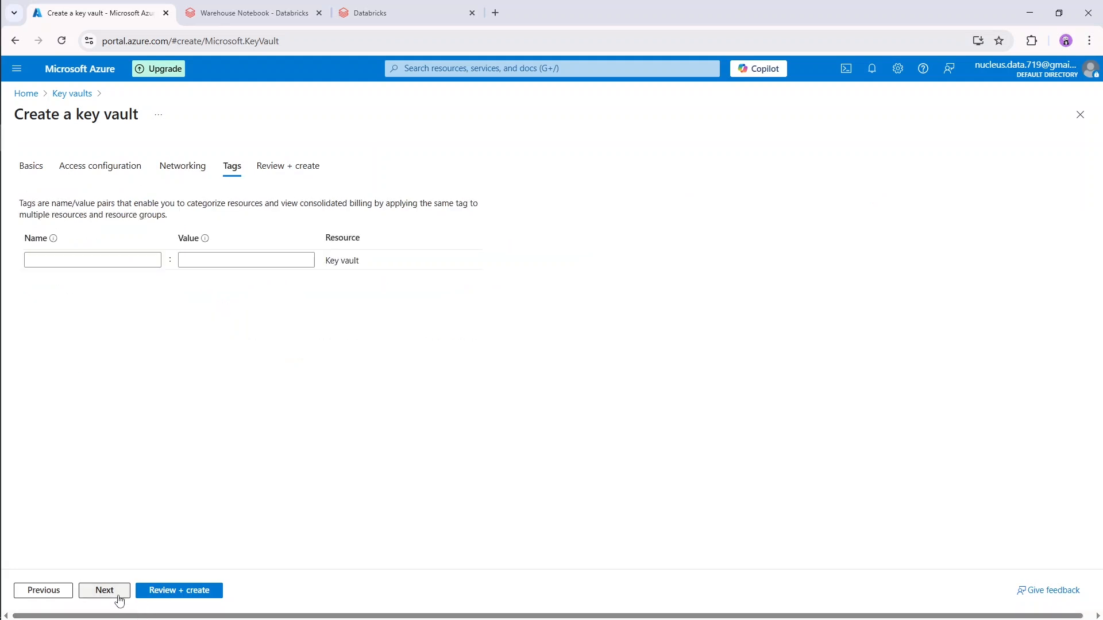
{"action": "left_click", "coordinate": [118, 596]}
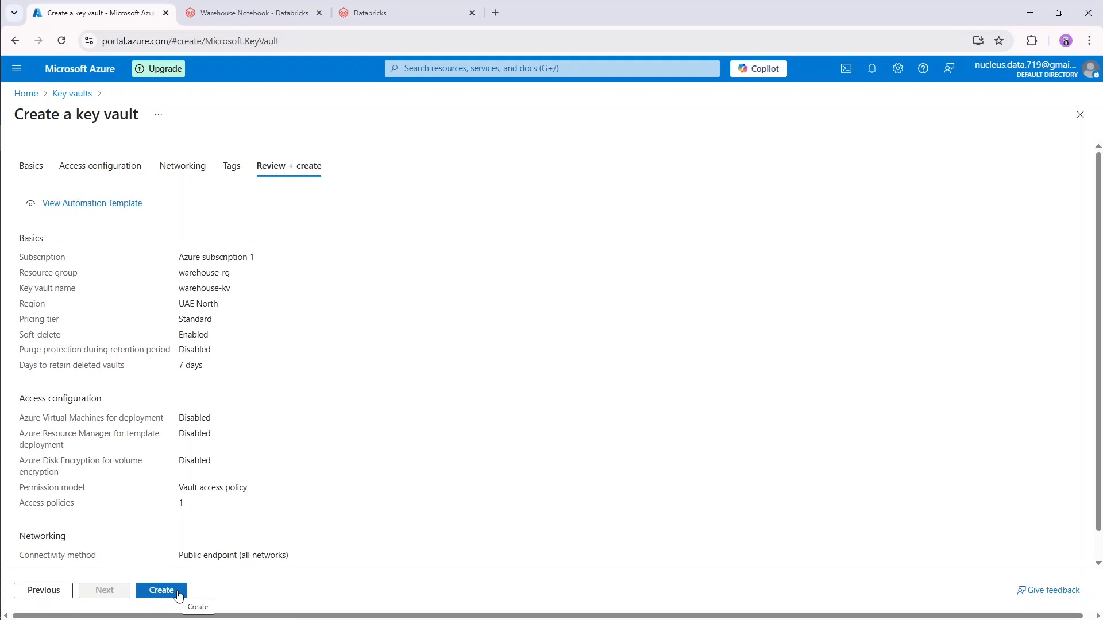
{"action": "left_click", "coordinate": [179, 596]}
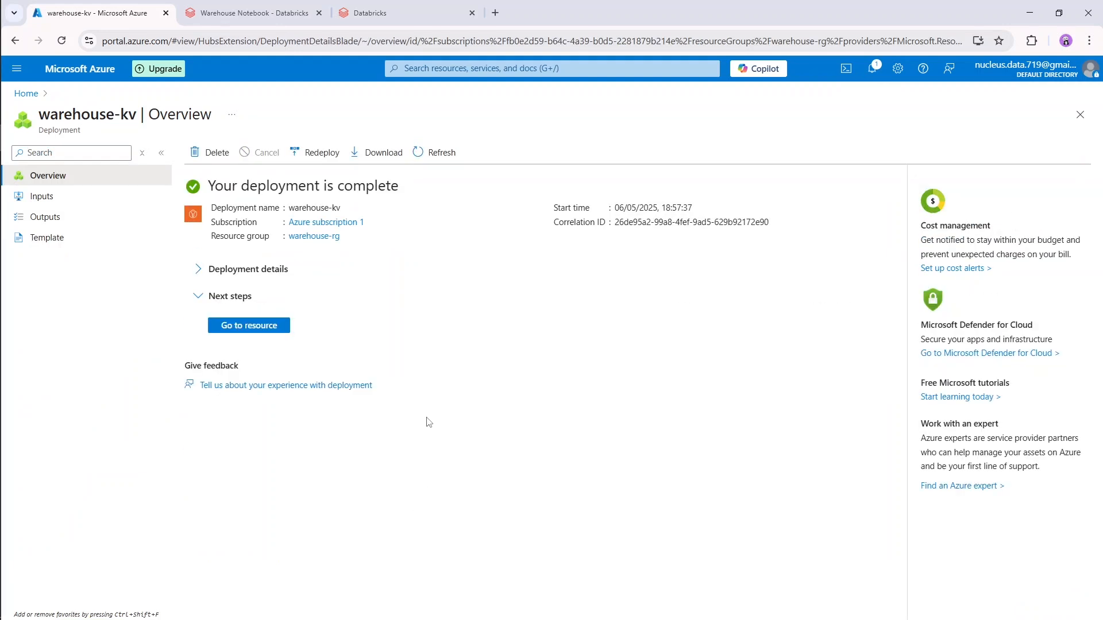
Open the deployed warehouse-kv key vault and display its properties, including the Vault URI.
{"action": "left_click", "coordinate": [282, 335]}
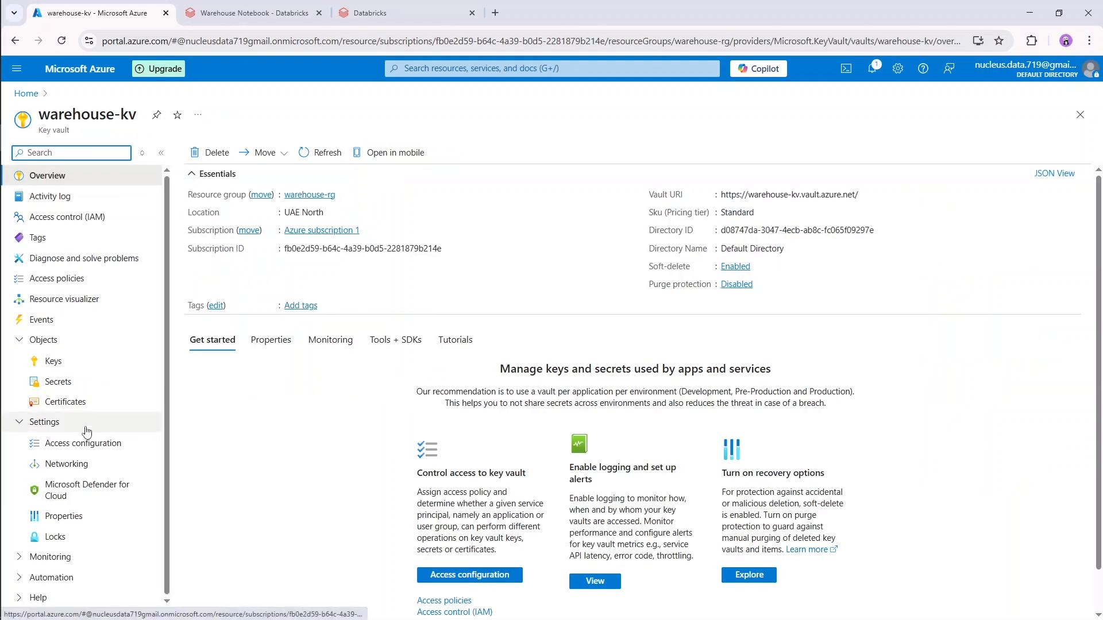
{"action": "left_click", "coordinate": [106, 520]}
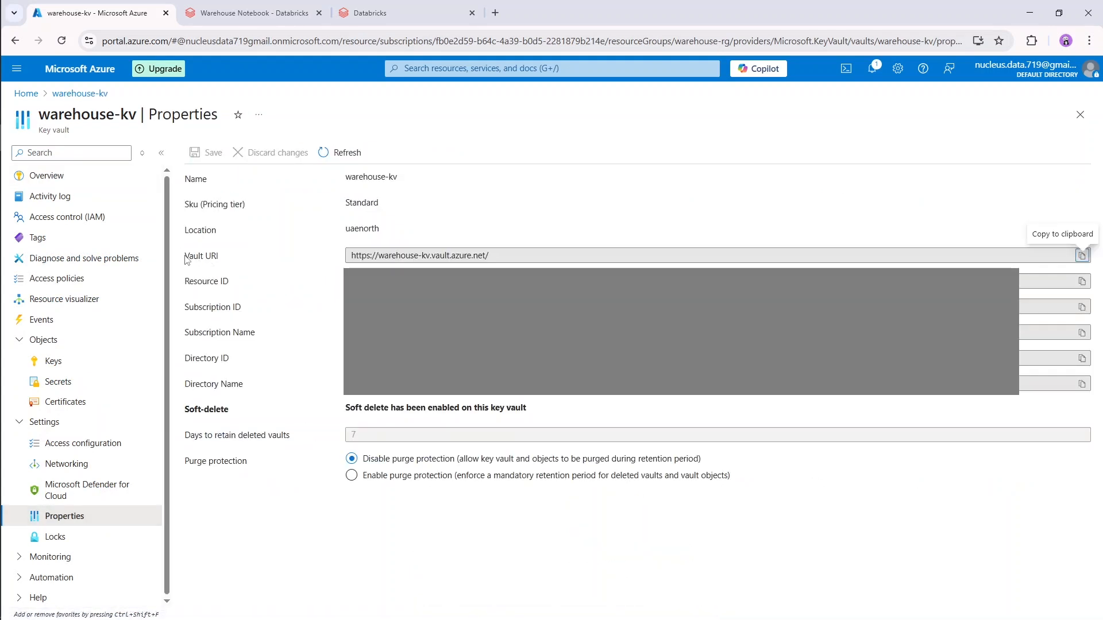
{"action": "left_click_drag", "start_coordinate": [185, 259], "coordinate": [233, 264]}
{"action": "left_click", "coordinate": [277, 214]}
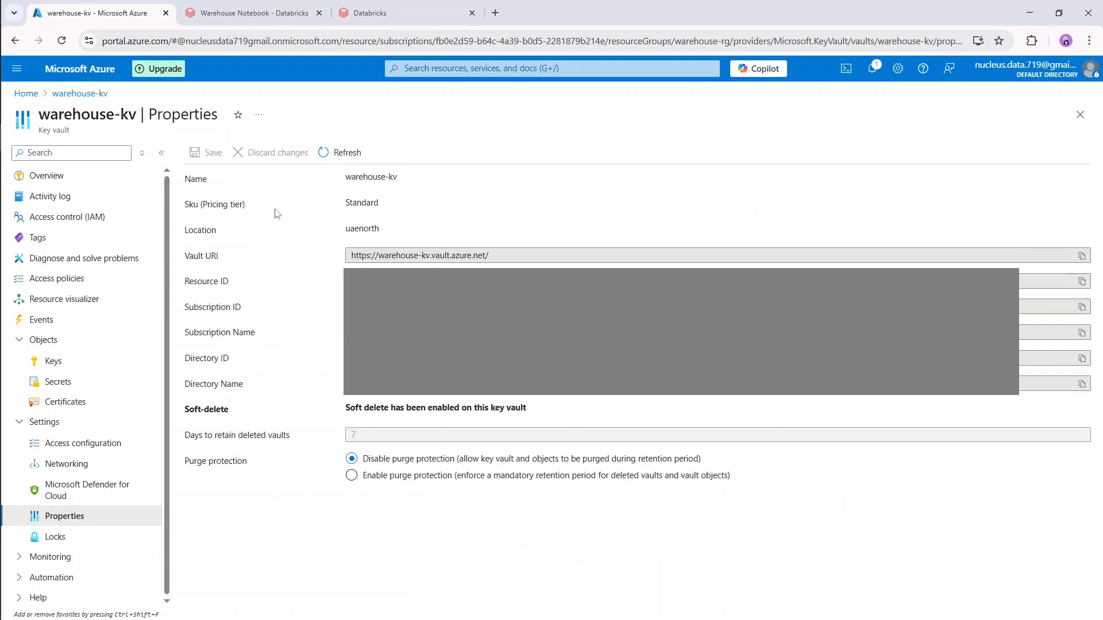
Copy the key vault's Vault URI into the DNS Name of the Databricks secret scope form.
{"action": "left_click", "coordinate": [386, 8]}
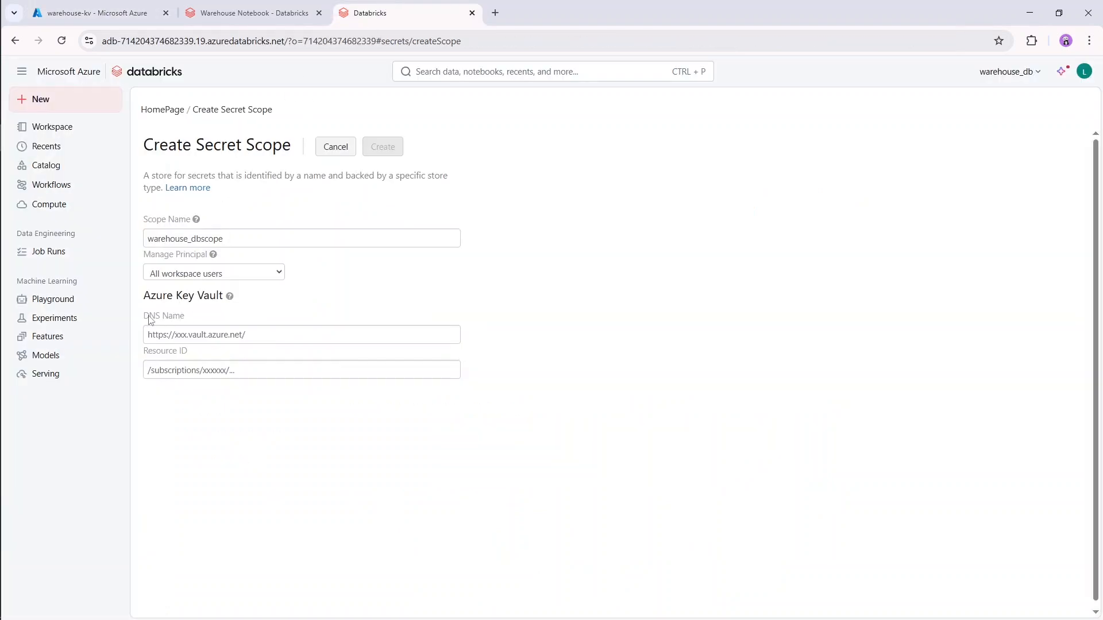
{"action": "left_click", "coordinate": [98, 13]}
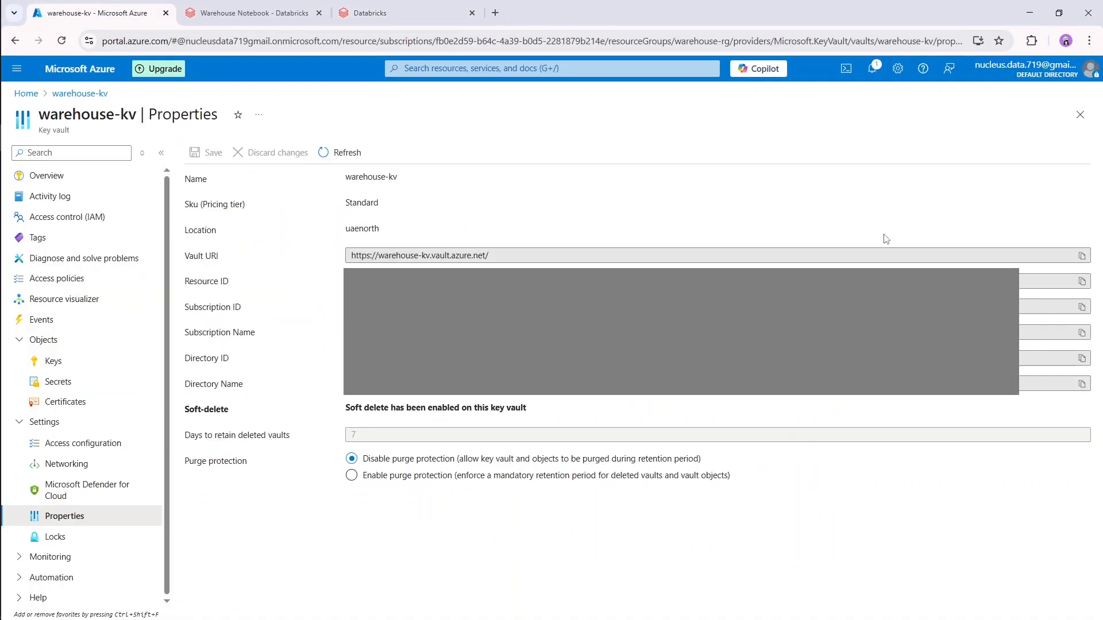
{"action": "left_click", "coordinate": [1082, 255]}
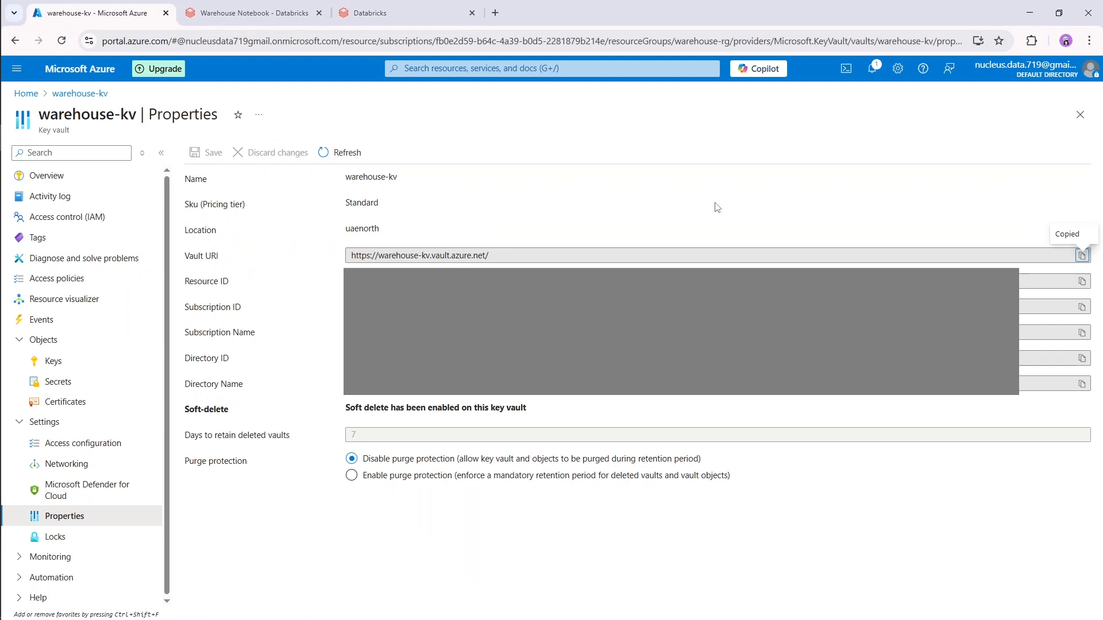
{"action": "left_click", "coordinate": [417, 19]}
{"action": "left_click", "coordinate": [306, 329]}
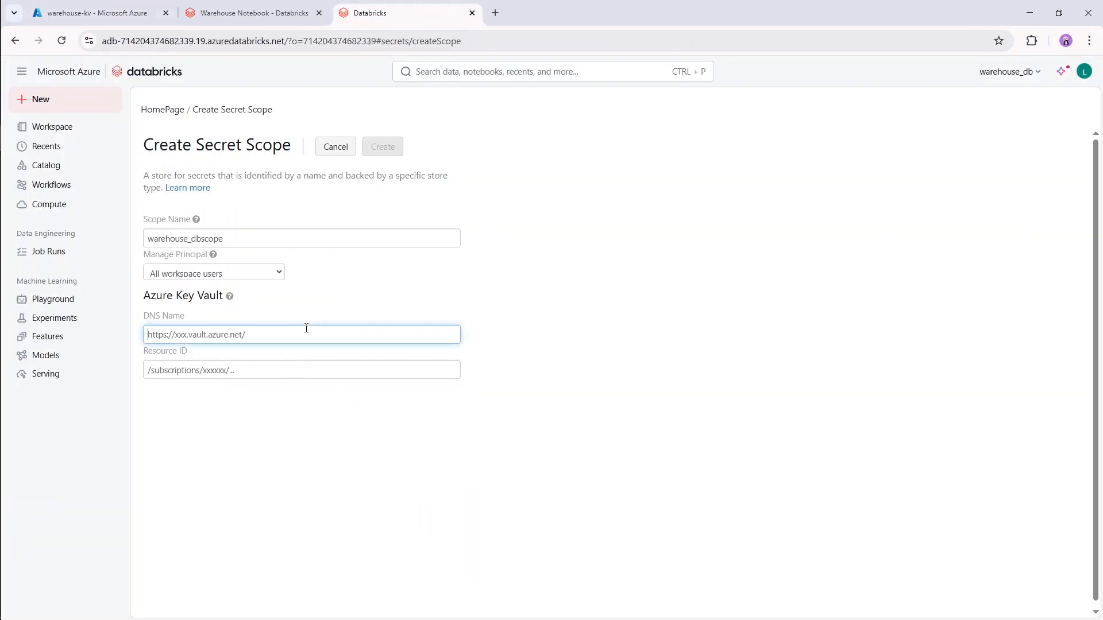
{"action": "key", "text": "ctrl+v"}
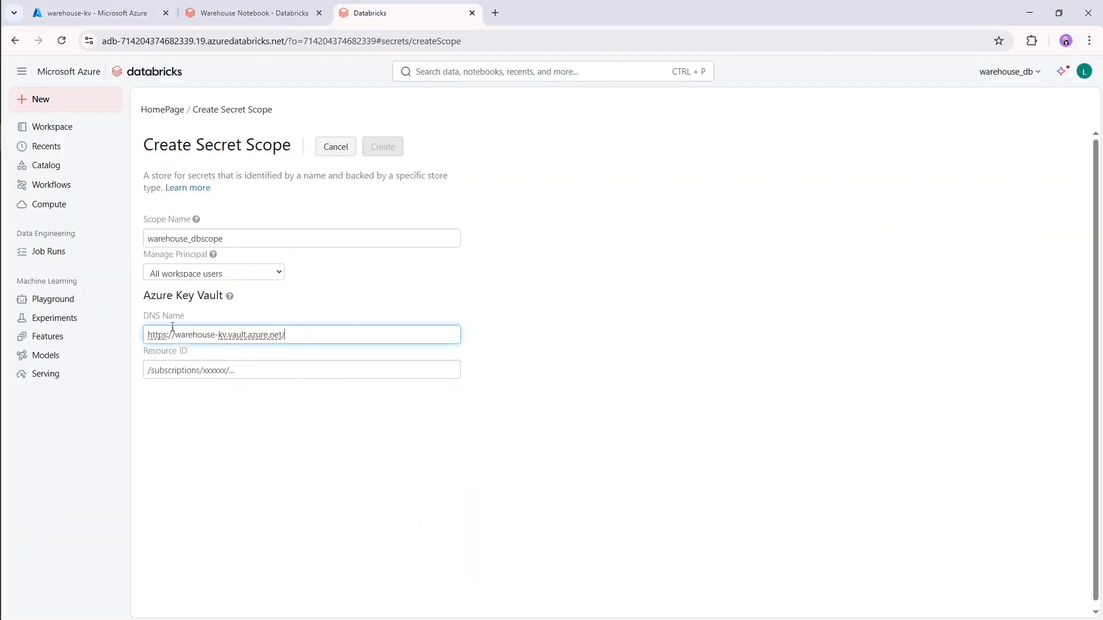
Copy the Resource ID from the warehouse-kv properties into the Resource ID of the Databricks secret scope form.
{"action": "left_click", "coordinate": [94, 13]}
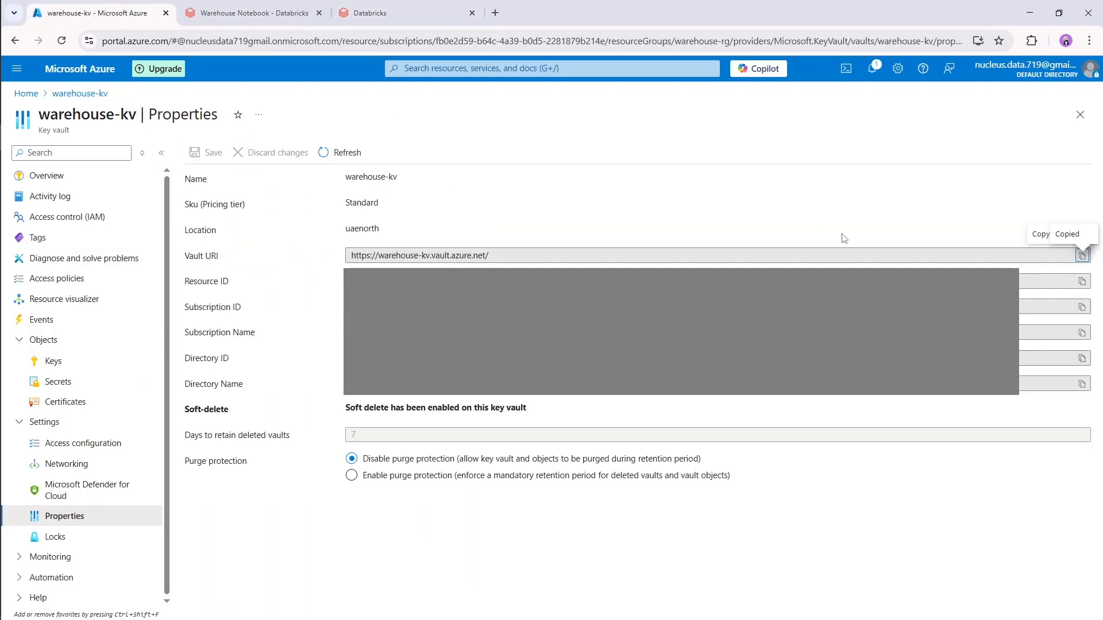
{"action": "left_click", "coordinate": [1084, 284]}
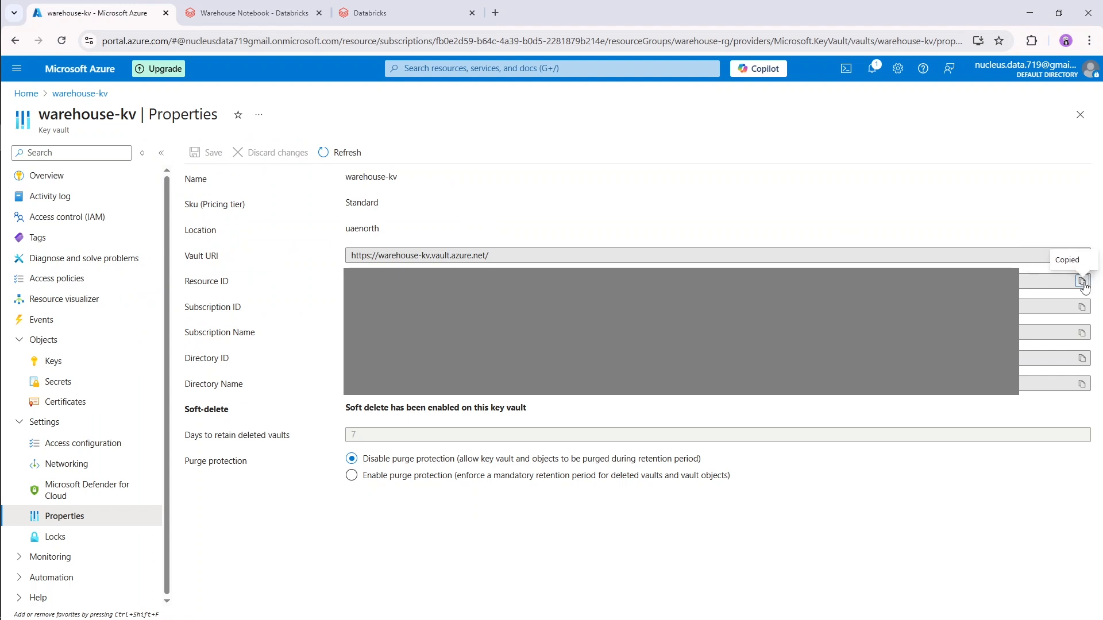
{"action": "left_click", "coordinate": [411, 18]}
{"action": "left_click", "coordinate": [310, 378]}
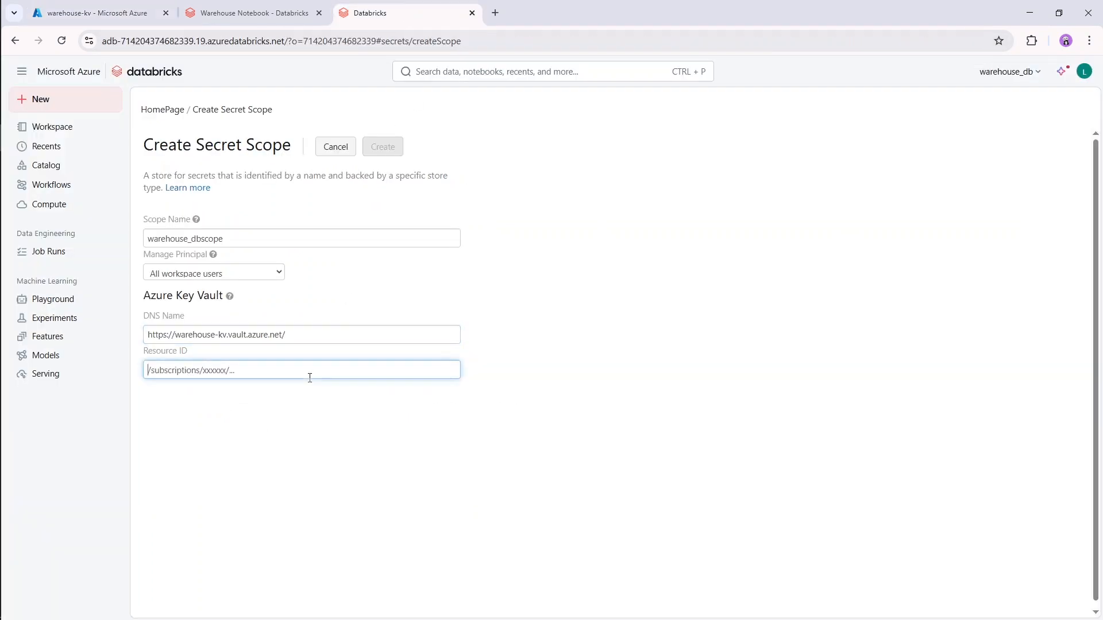
{"action": "key", "text": "ctrl+v"}
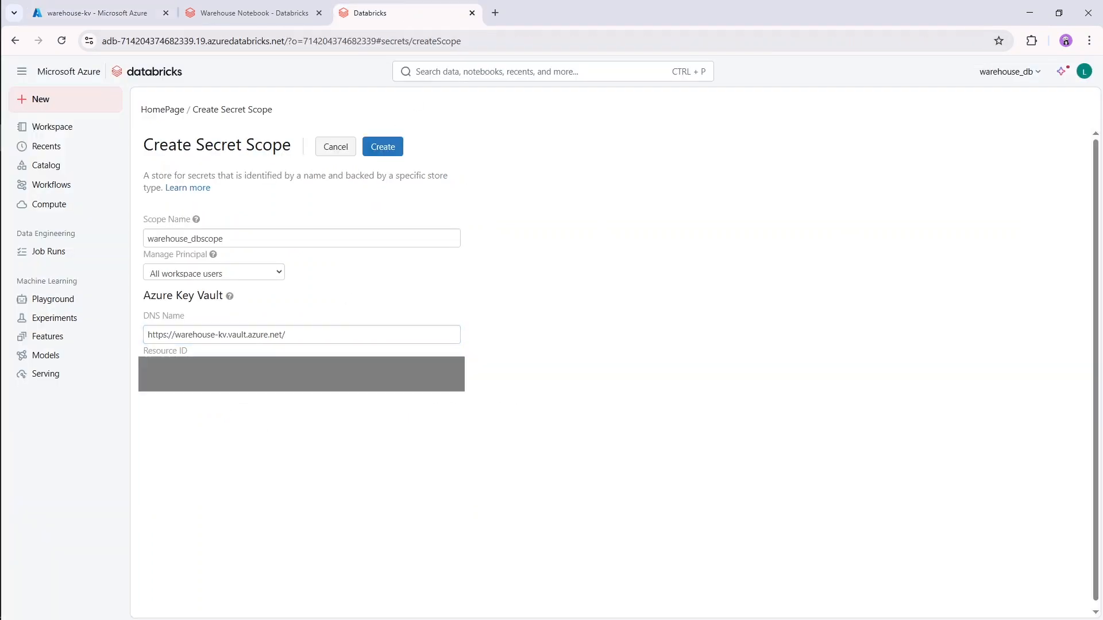
Create the warehouse_dbscope secret scope, copy its name from the confirmation and close the message.
{"action": "left_click", "coordinate": [385, 151]}
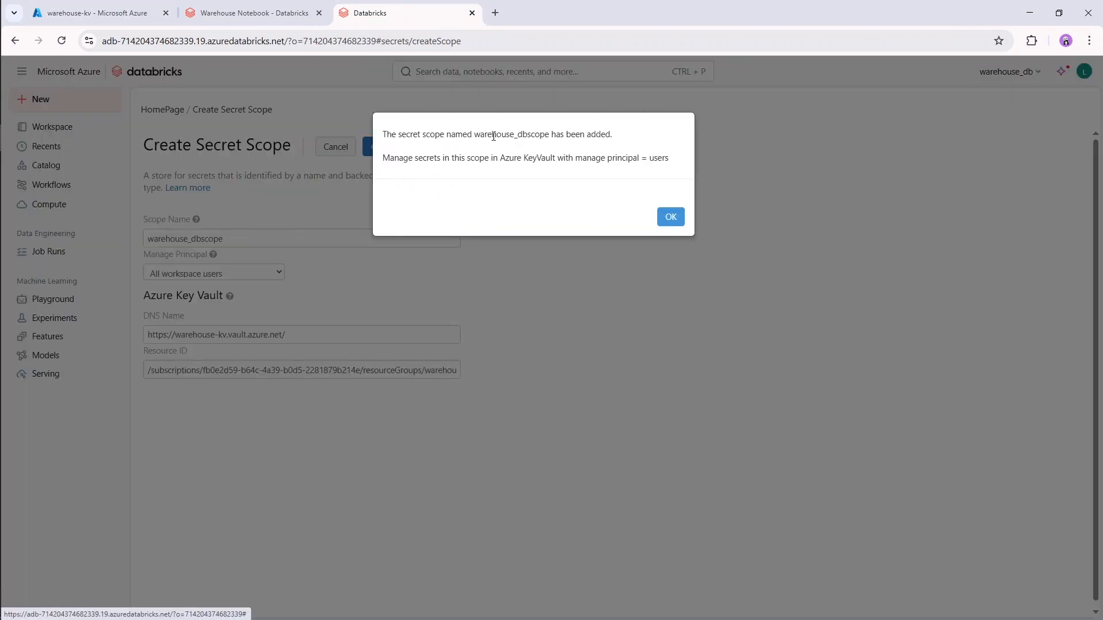
{"action": "left_click_drag", "start_coordinate": [474, 135], "coordinate": [548, 134]}
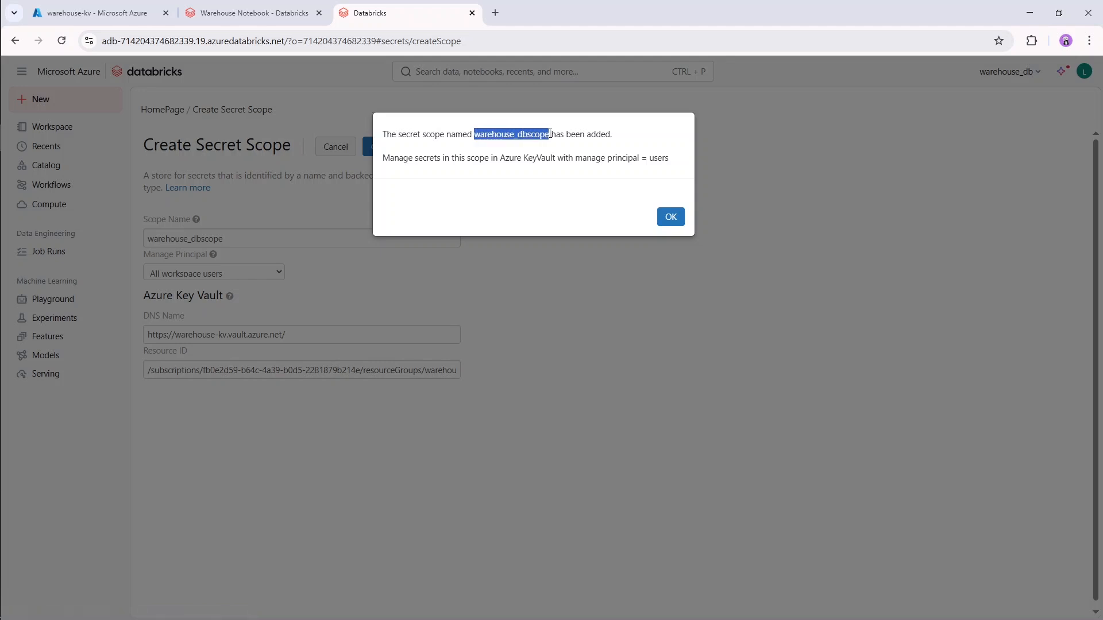
{"action": "left_click", "coordinate": [546, 172]}
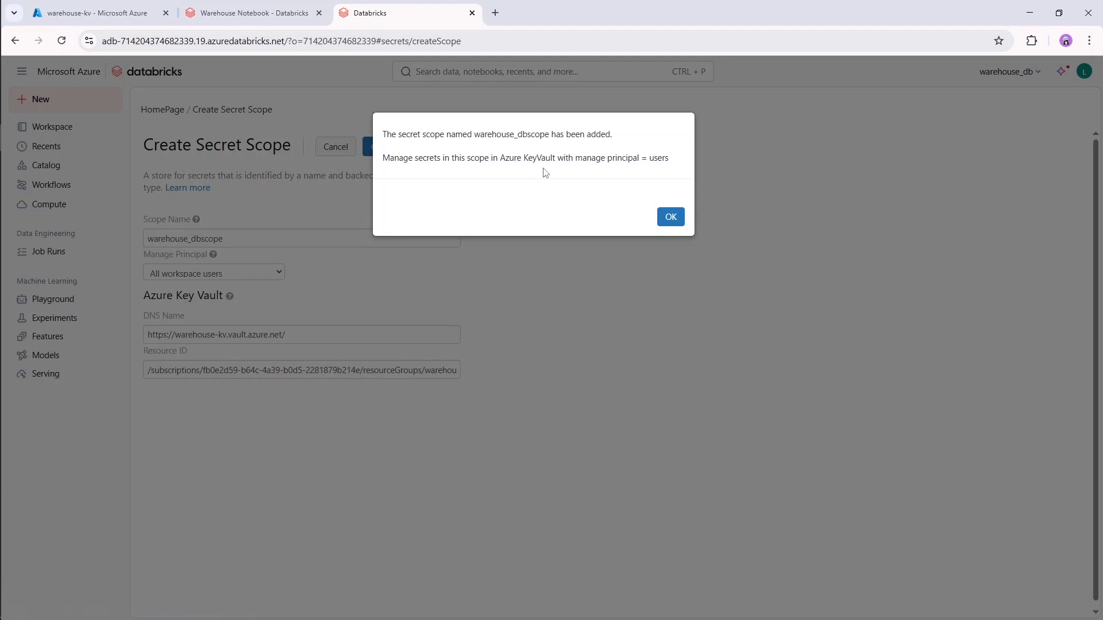
{"action": "left_click", "coordinate": [669, 218]}
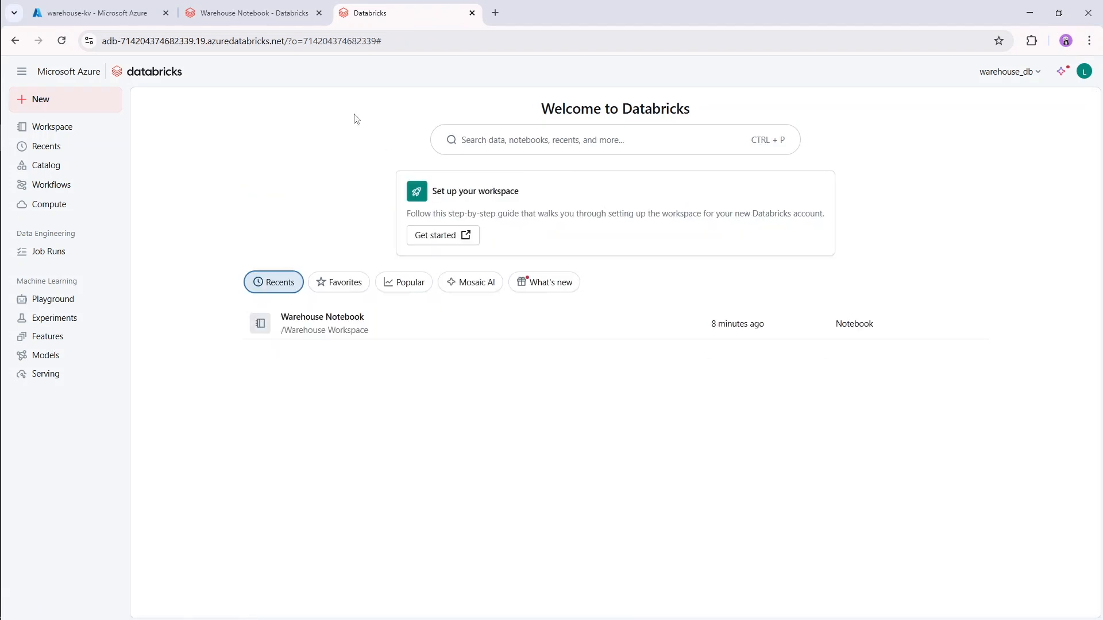
In the Warehouse Notebook's mount code, replace the scope name databricksscope with warehouse_dbscope.
{"action": "left_click", "coordinate": [248, 14]}
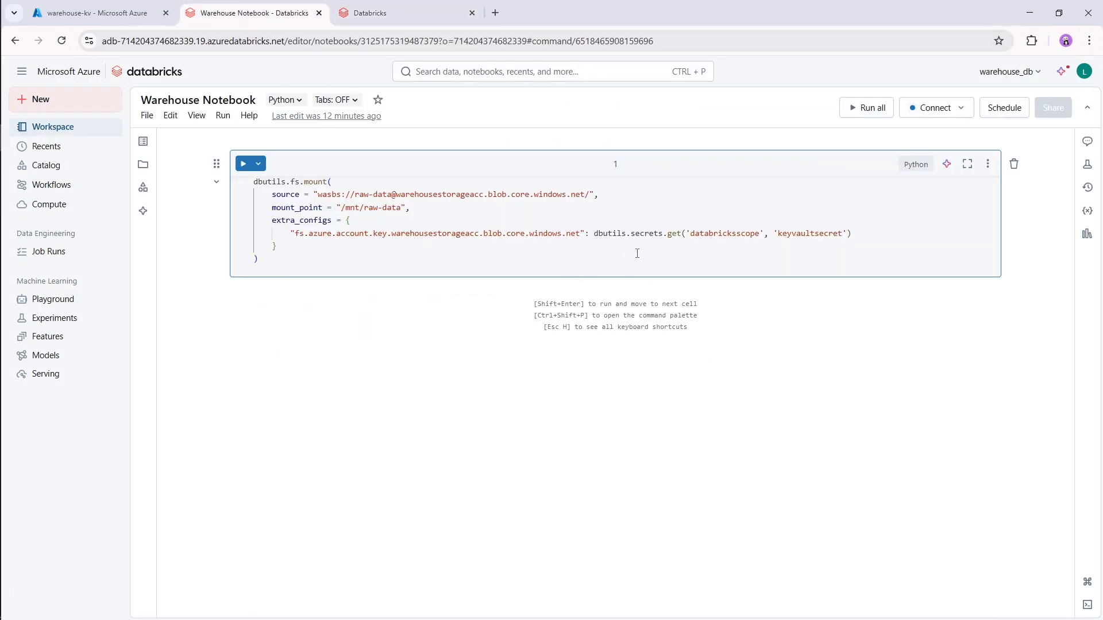
{"action": "double_click", "coordinate": [724, 234]}
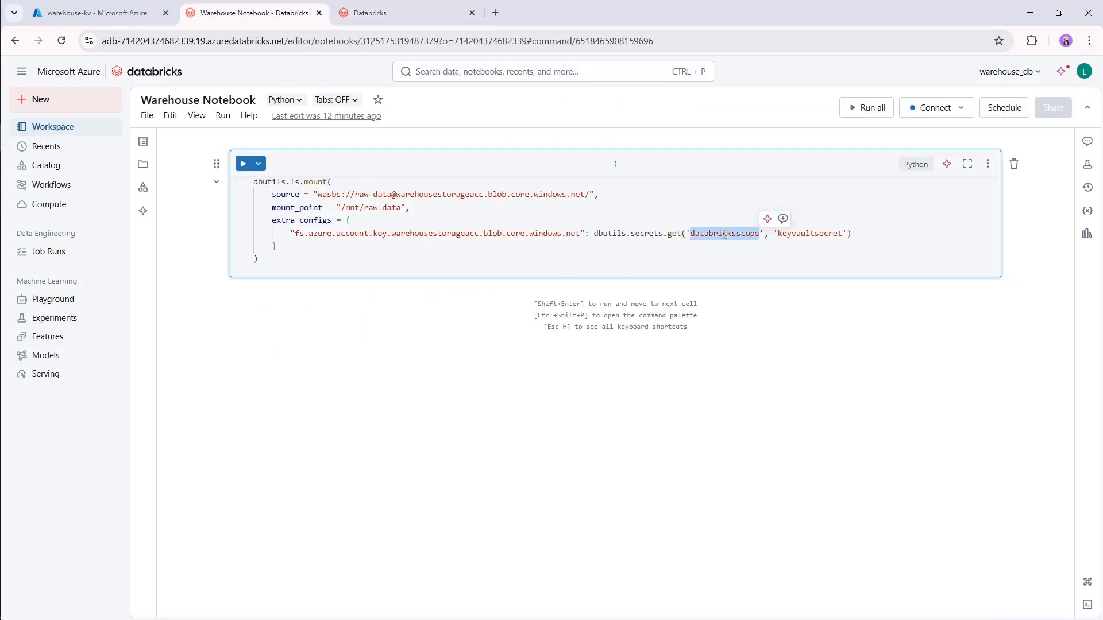
{"action": "type", "text": "warehouse_dbscope"}
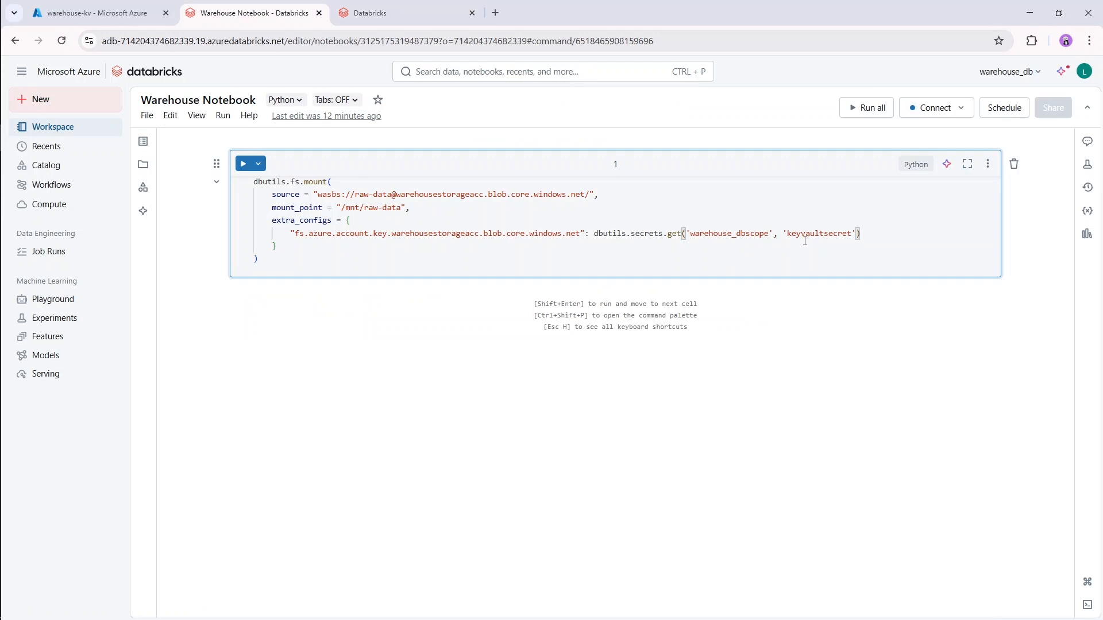
{"action": "left_click", "coordinate": [811, 235]}
Back in the Azure portal, start a new manual secret in warehouse-kv and name it warehouse-kv-secret.
{"action": "left_click", "coordinate": [78, 13]}
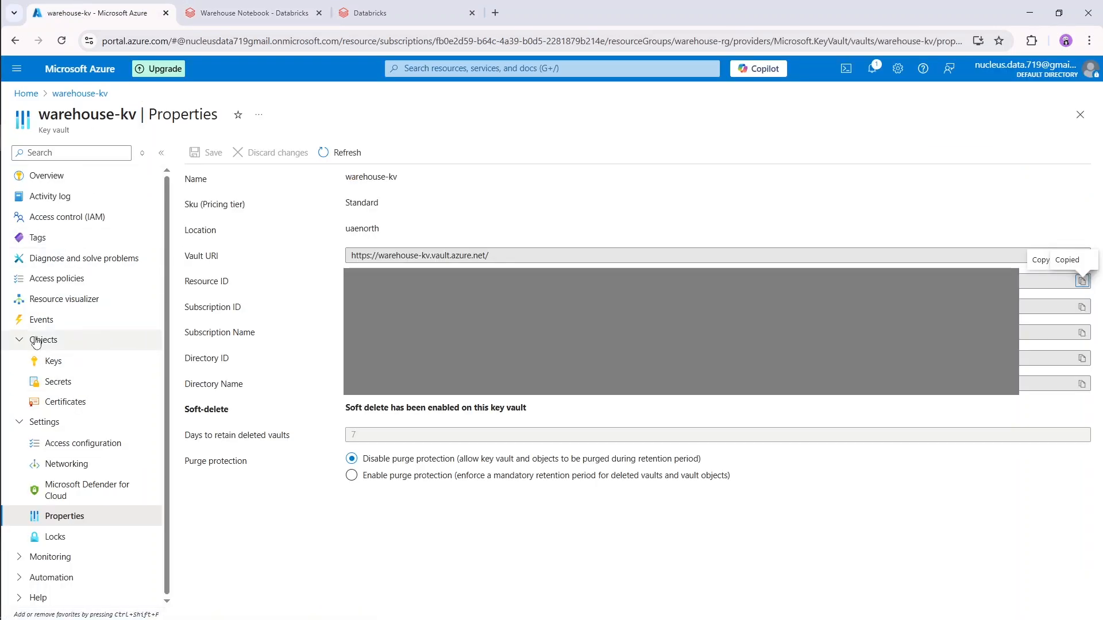
{"action": "left_click", "coordinate": [90, 387]}
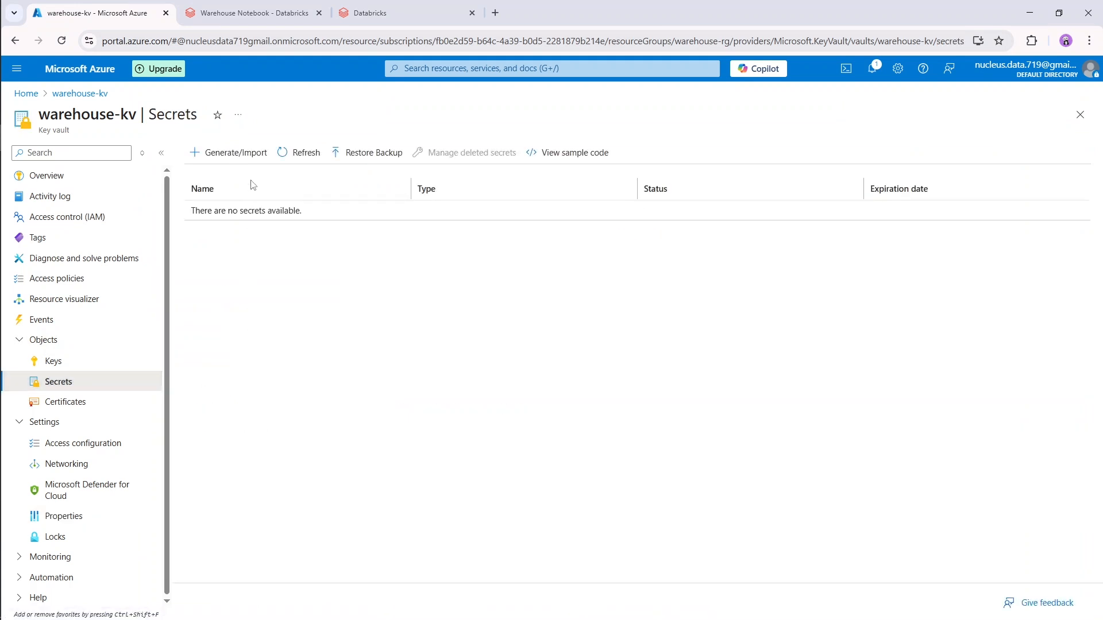
{"action": "left_click", "coordinate": [253, 152]}
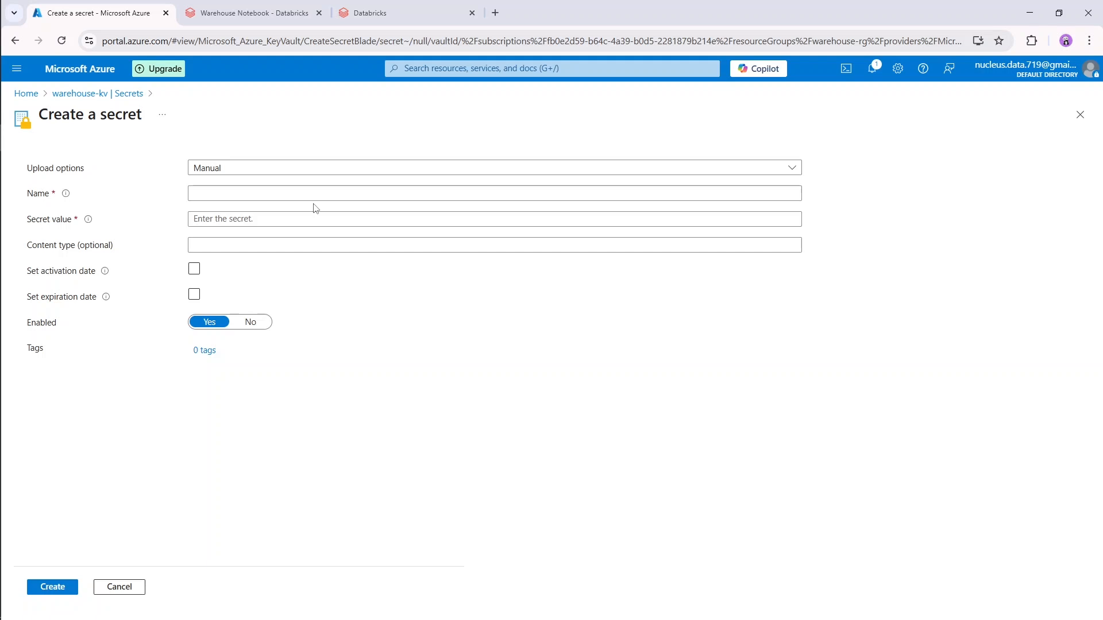
{"action": "left_click", "coordinate": [314, 192]}
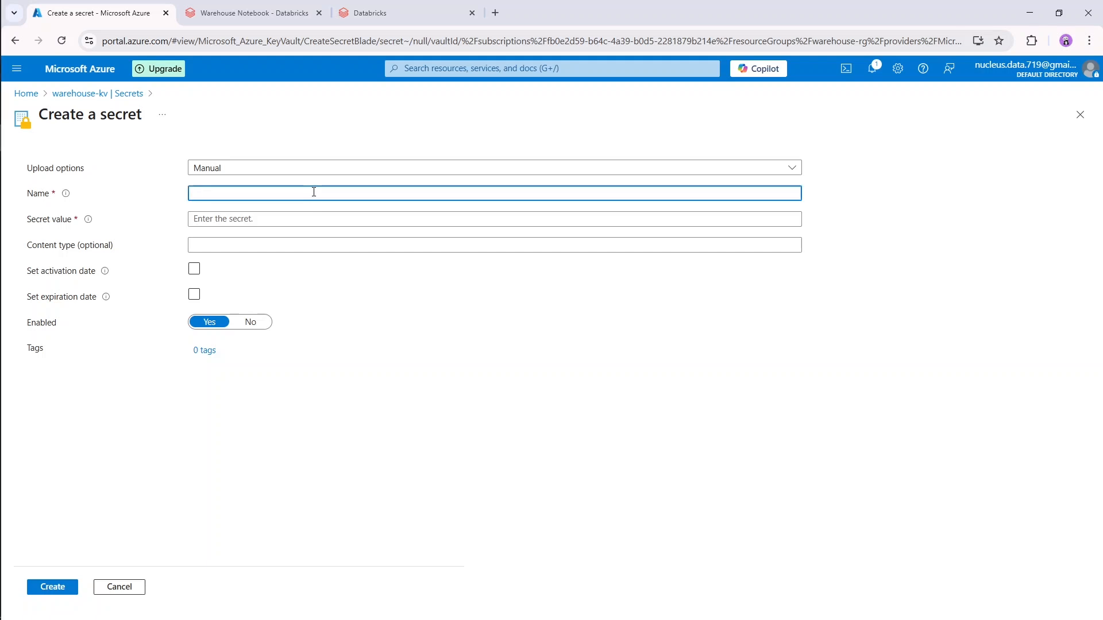
{"action": "type", "text": "warehouse-"}
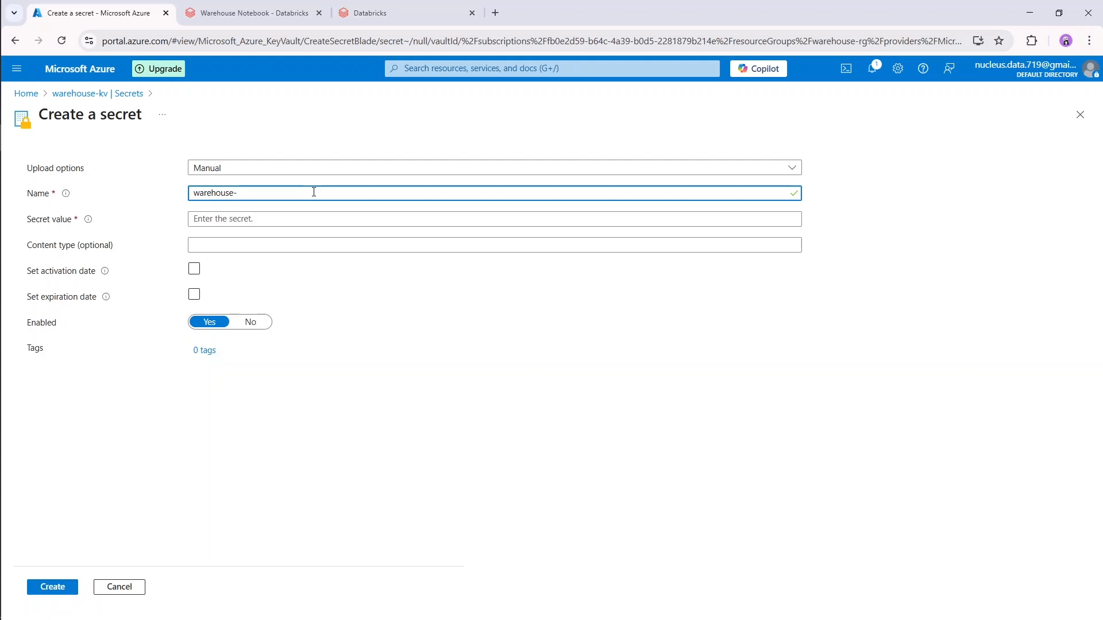
{"action": "type", "text": "kv-secer"}
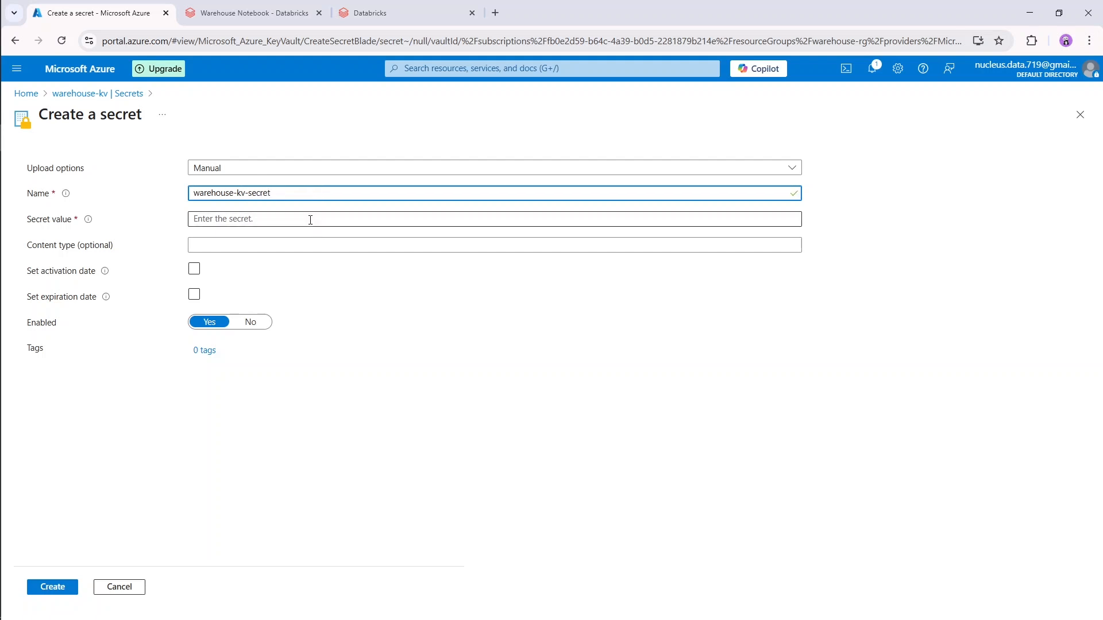
In a separate Azure portal tab, reveal and copy the key1 access key of the warehousestorageacc storage account.
{"action": "left_click", "coordinate": [310, 220]}
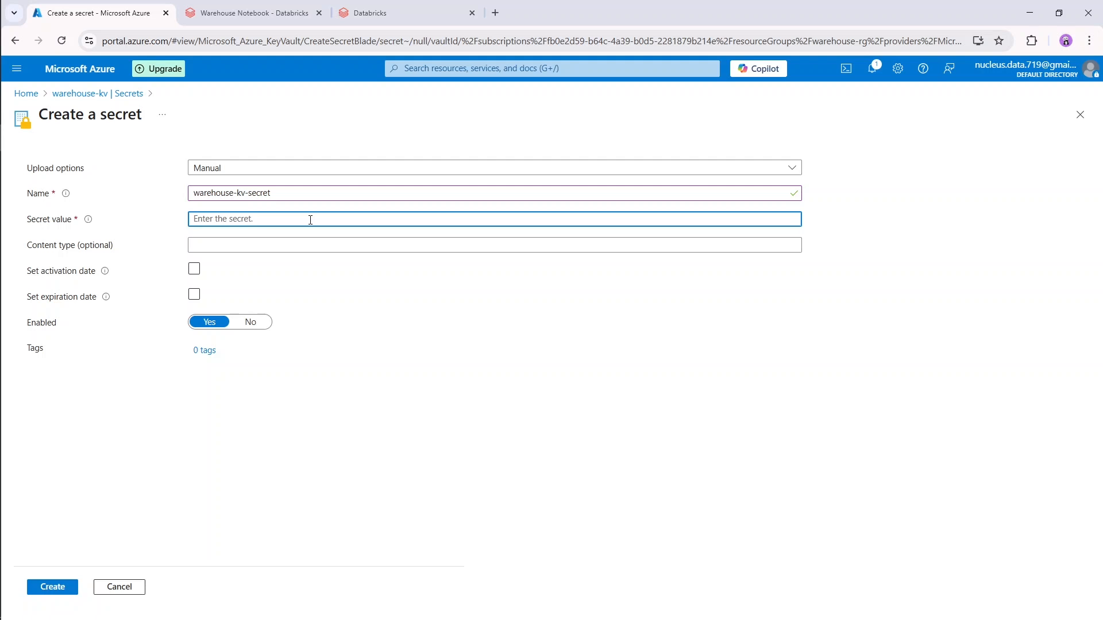
{"action": "right_click", "coordinate": [85, 68]}
{"action": "left_click", "coordinate": [115, 83]}
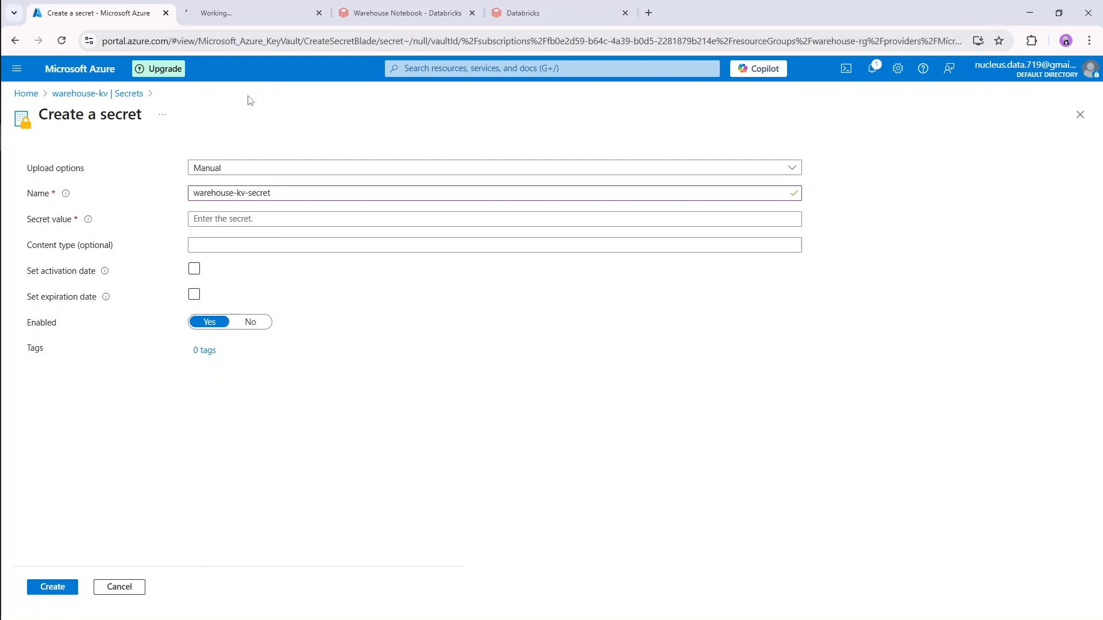
{"action": "left_click", "coordinate": [252, 14]}
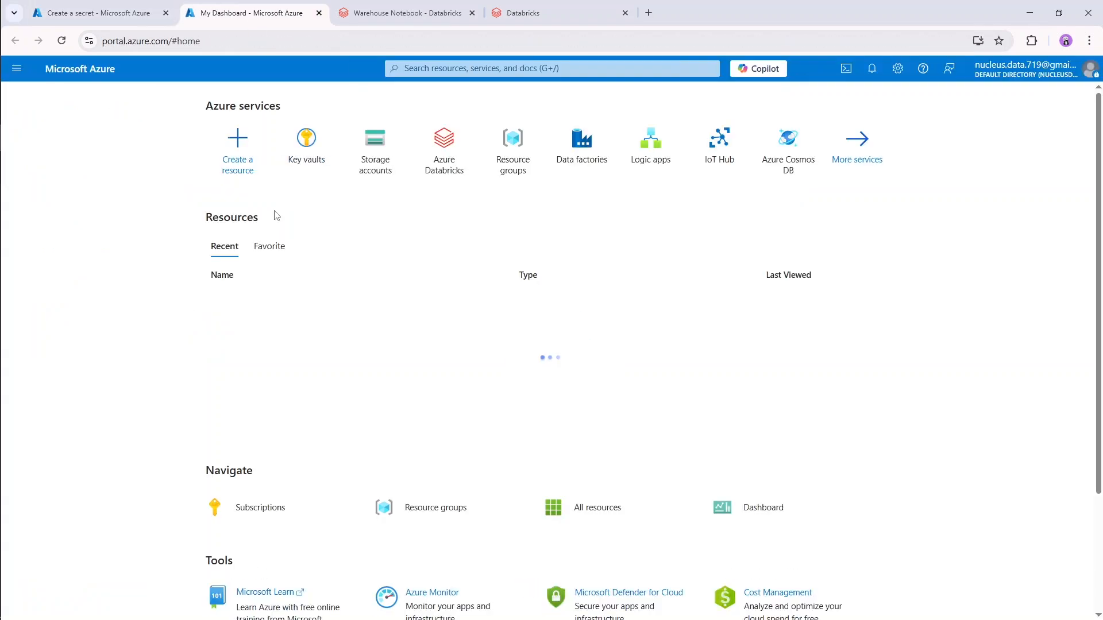
{"action": "left_click", "coordinate": [375, 138]}
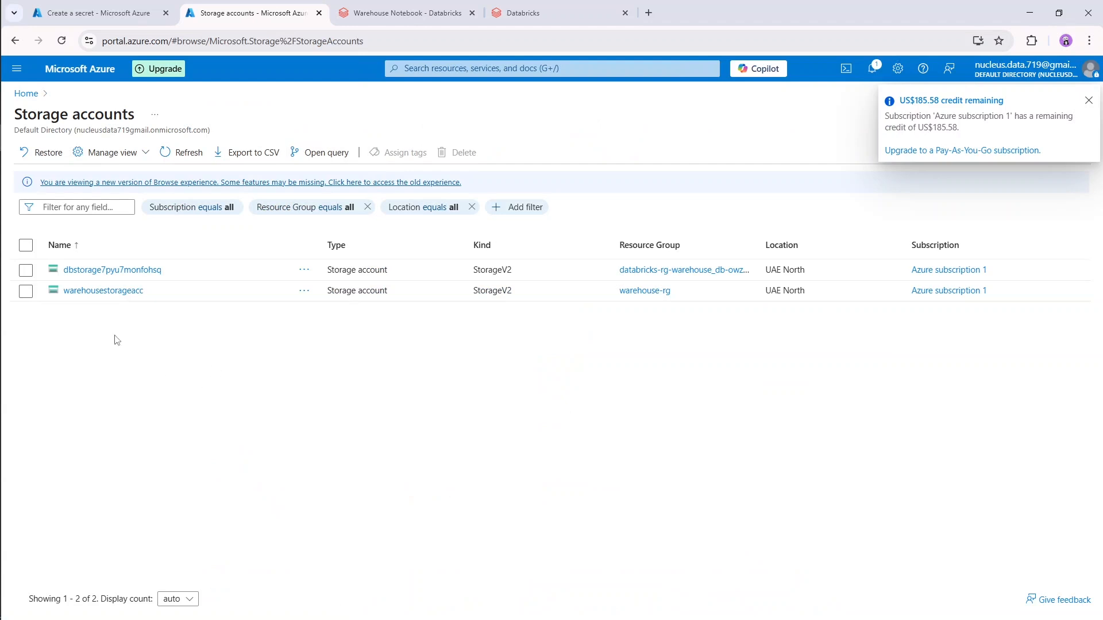
{"action": "left_click", "coordinate": [107, 291]}
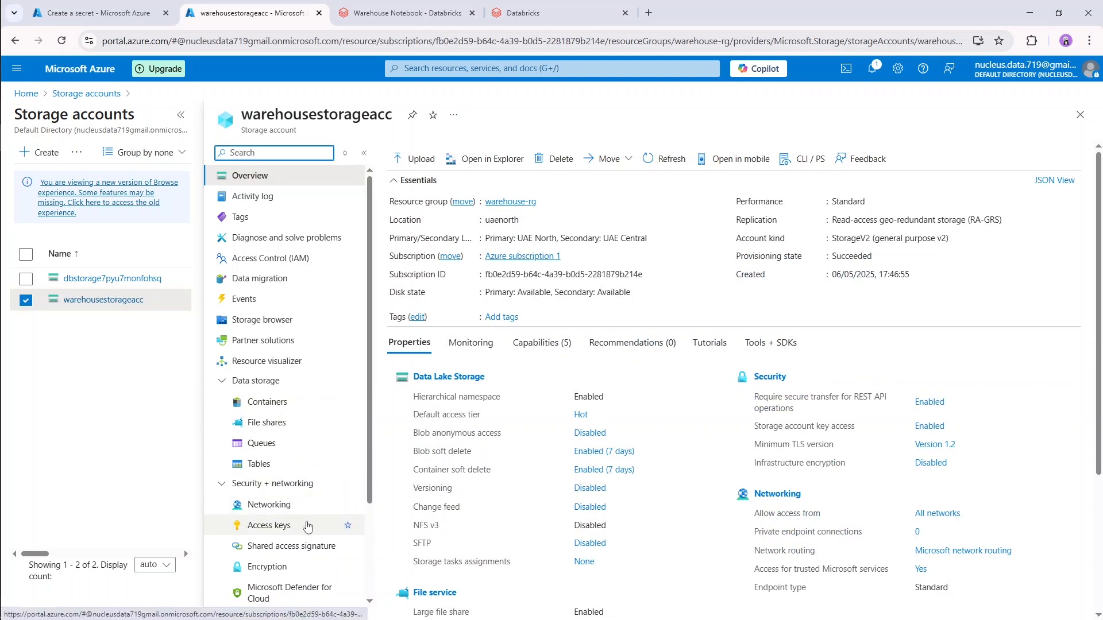
{"action": "left_click", "coordinate": [293, 526]}
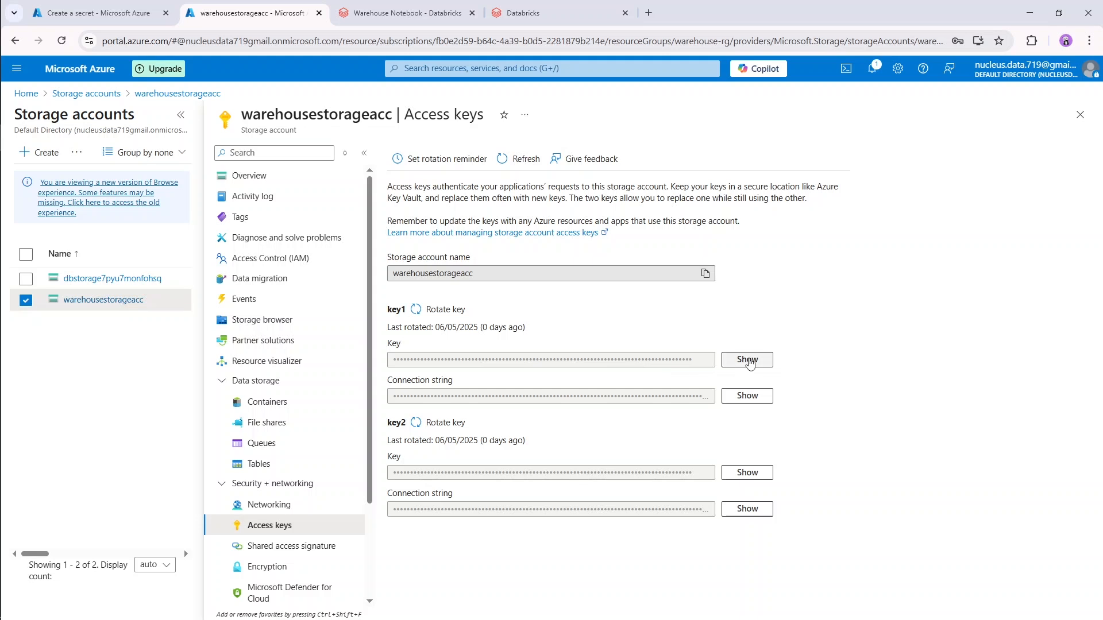
{"action": "left_click", "coordinate": [748, 359]}
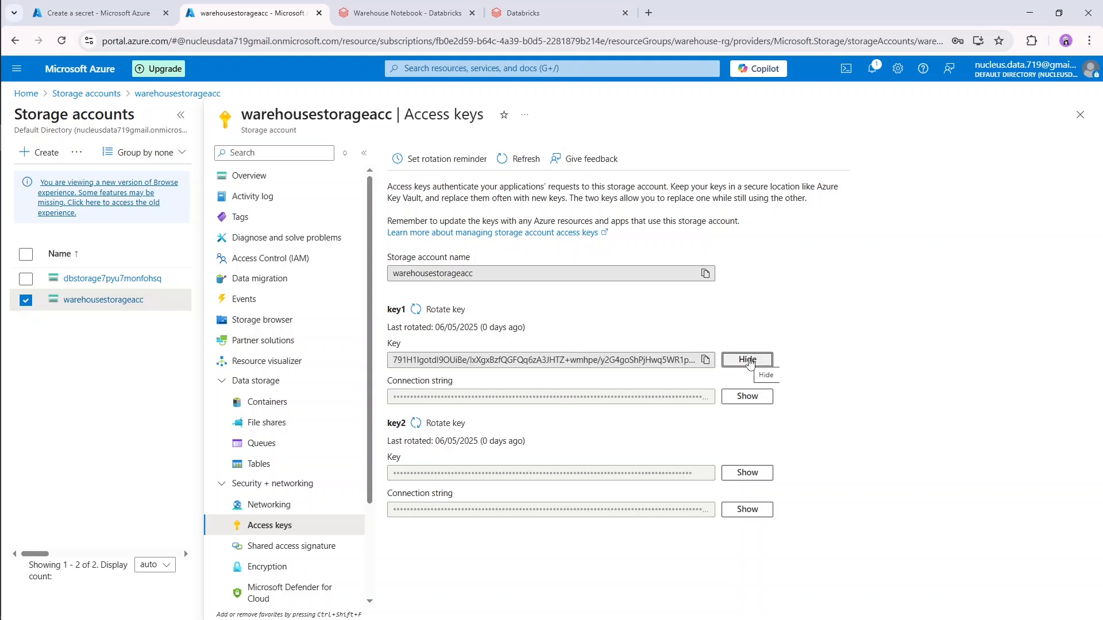
{"action": "left_click", "coordinate": [706, 360]}
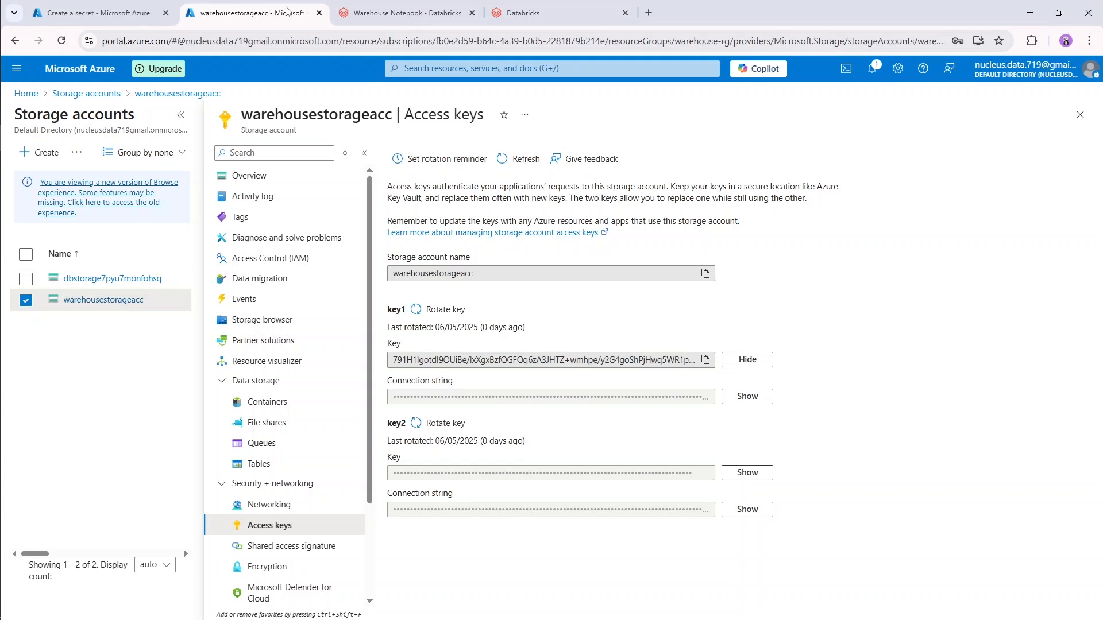
Back in the warehouse-kv secret form, paste the storage access key as the secret value and create the secret.
{"action": "key", "text": "ctrl+shift+Tab"}
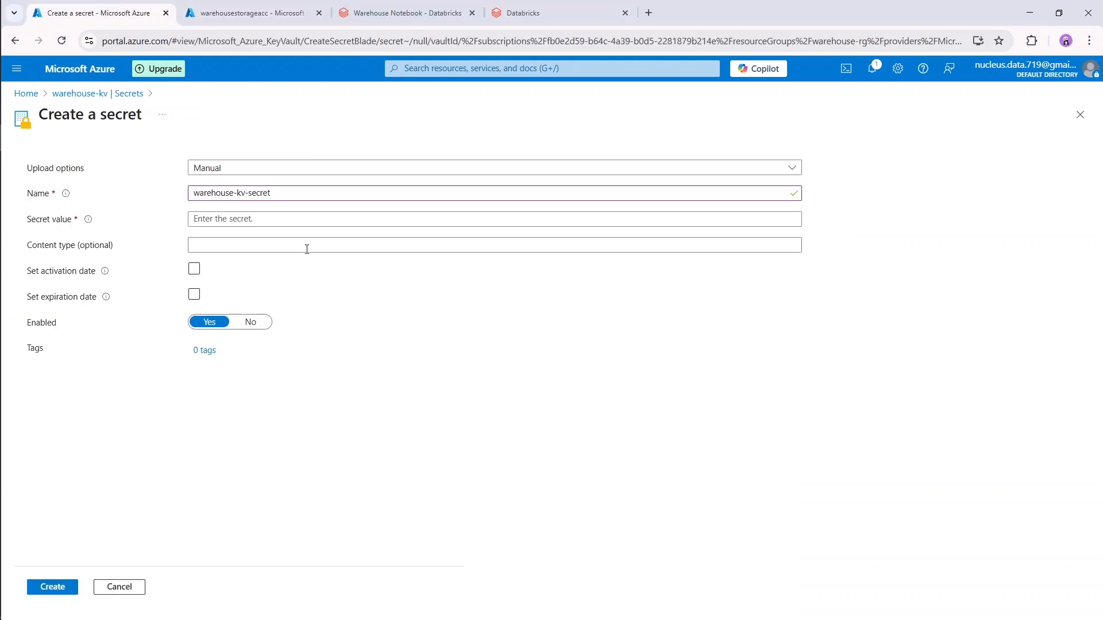
{"action": "left_click", "coordinate": [324, 220]}
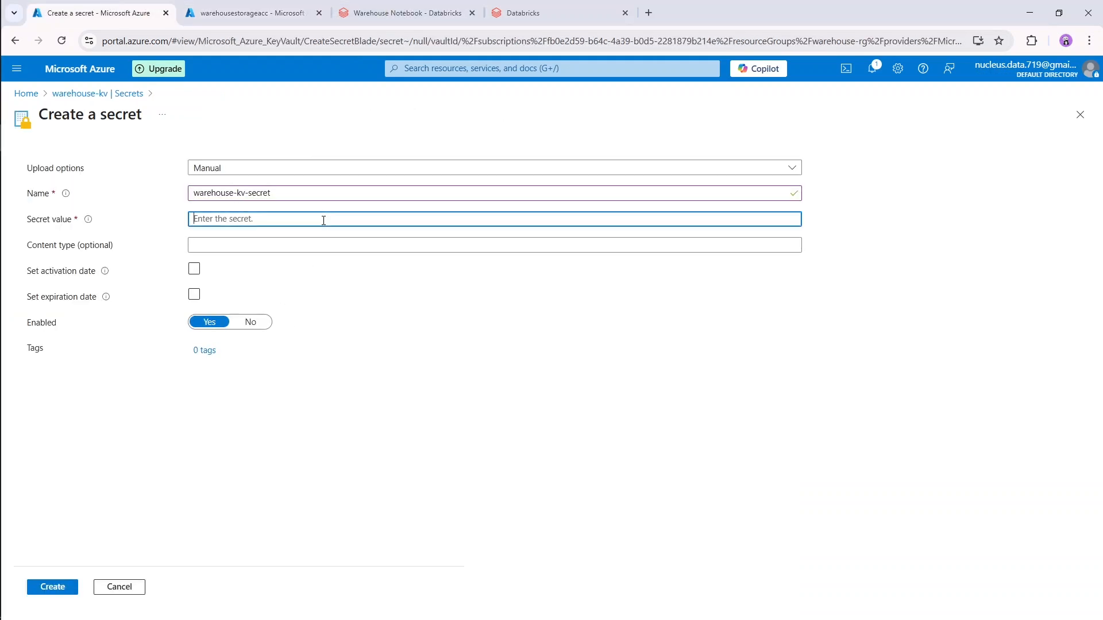
{"action": "key", "text": "ctrl+v"}
{"action": "left_click", "coordinate": [331, 398]}
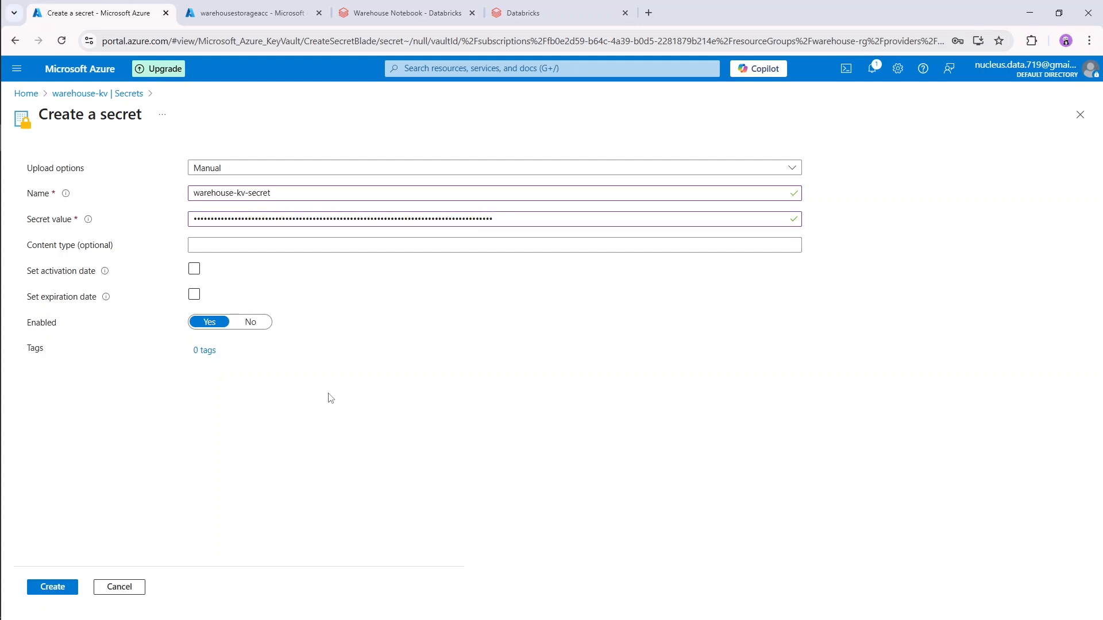
{"action": "left_click", "coordinate": [253, 175]}
{"action": "left_click", "coordinate": [253, 174]}
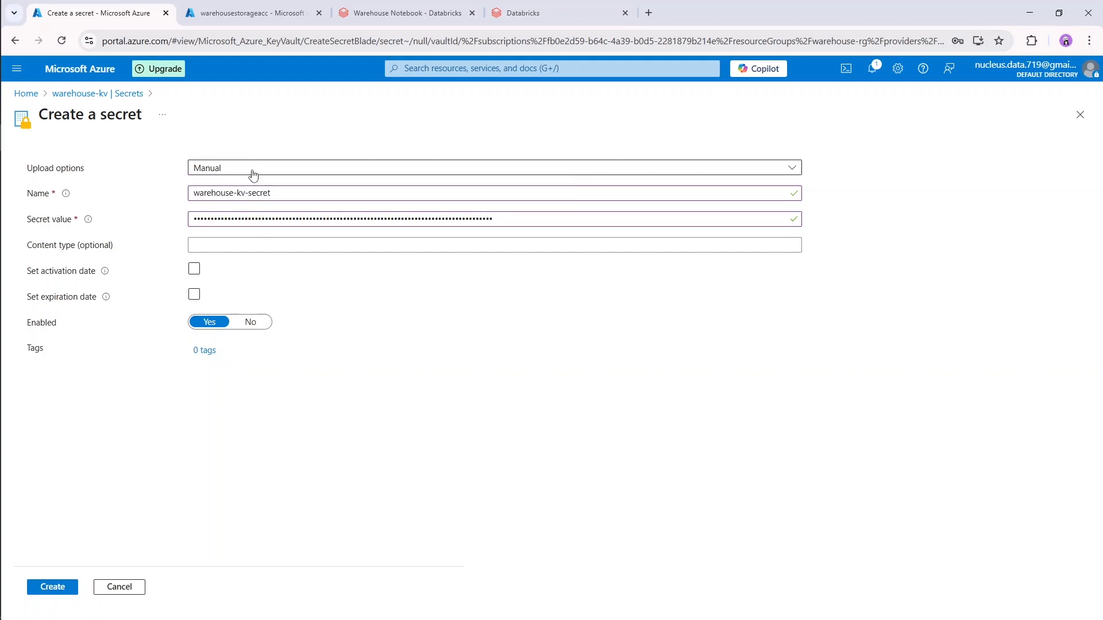
{"action": "left_click", "coordinate": [59, 592]}
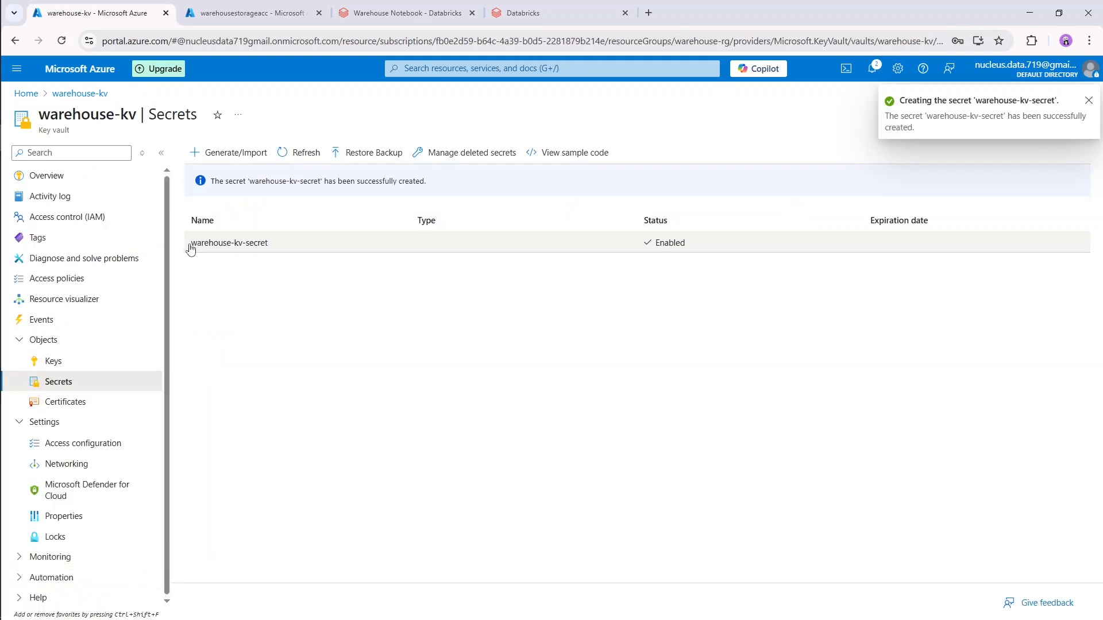
Copy the new secret's name and replace the secret name in the Warehouse Notebook's mount code with warehouse-kv-secret.
{"action": "left_click_drag", "start_coordinate": [190, 248], "coordinate": [281, 248]}
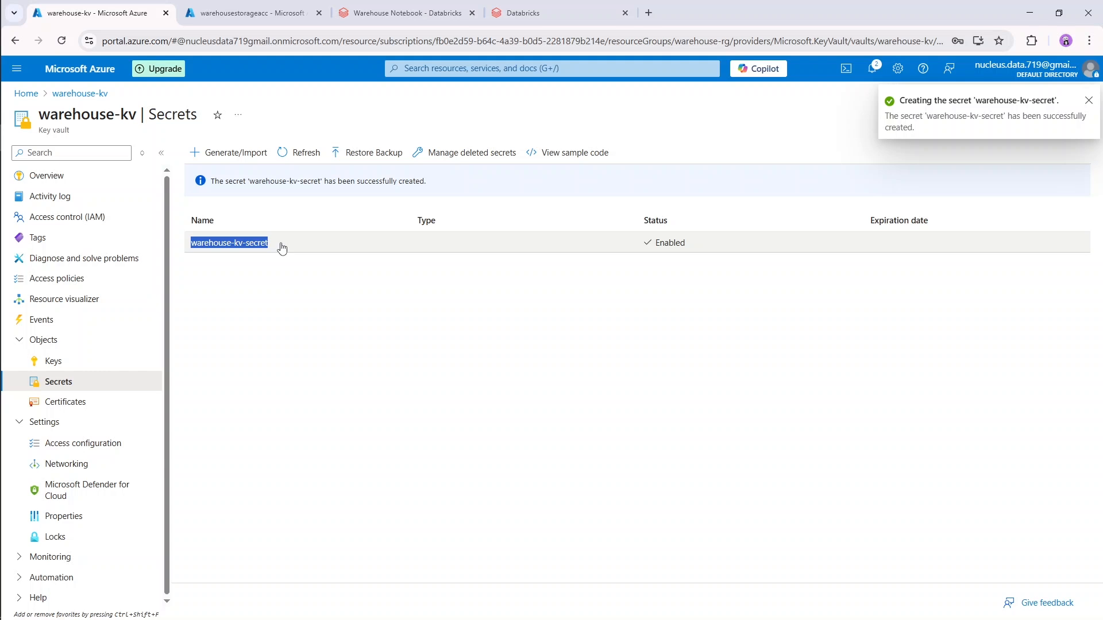
{"action": "left_click", "coordinate": [309, 318]}
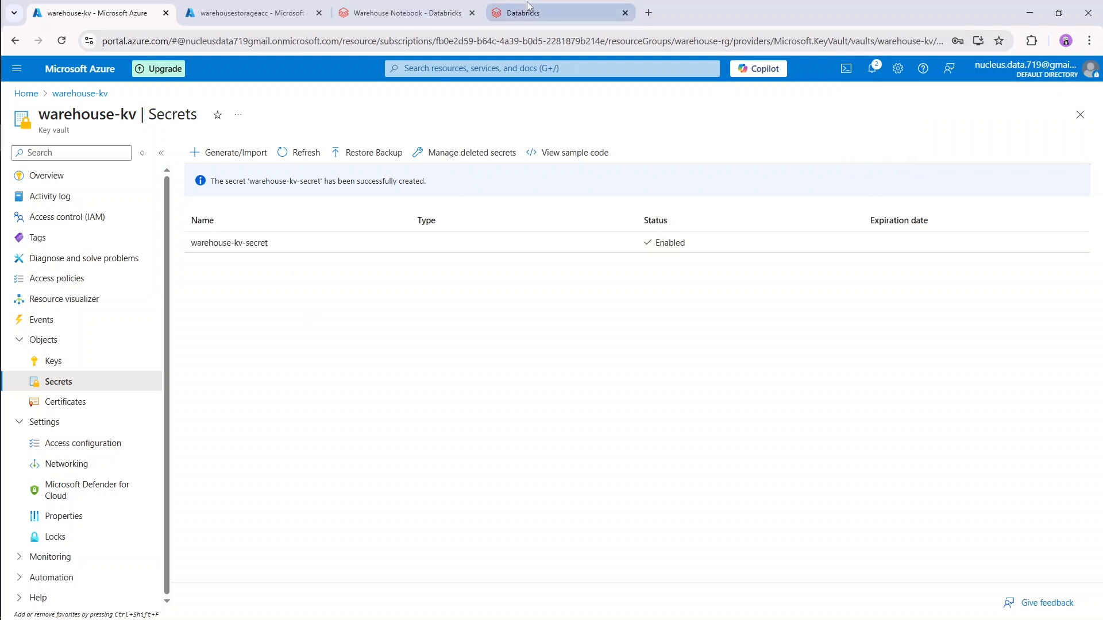
{"action": "left_click", "coordinate": [408, 13]}
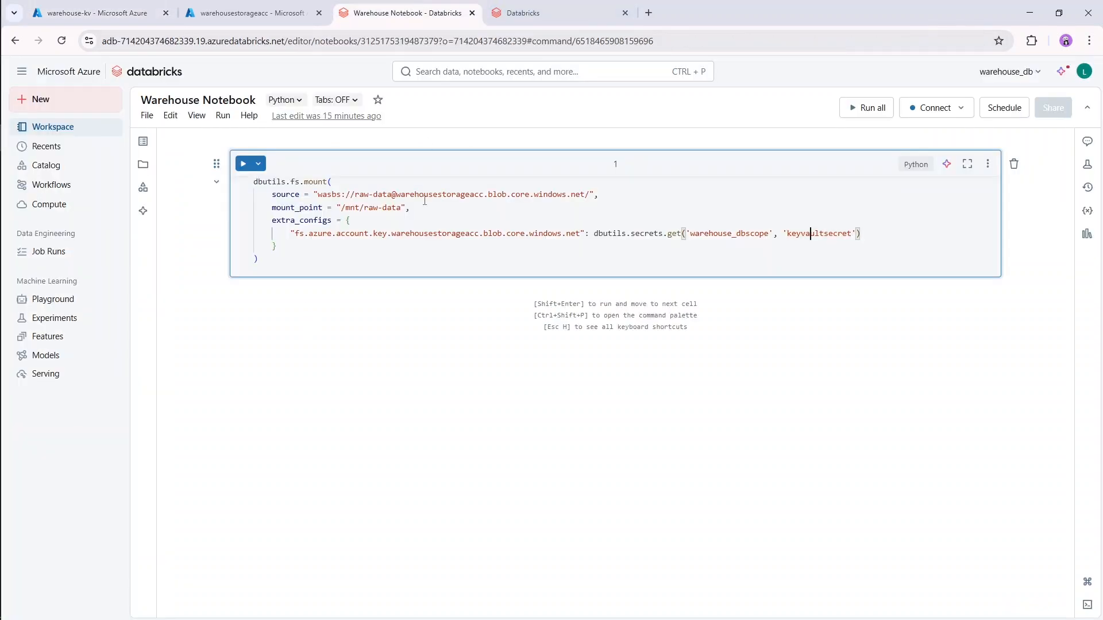
{"action": "double_click", "coordinate": [823, 235]}
{"action": "left_click", "coordinate": [616, 272]}
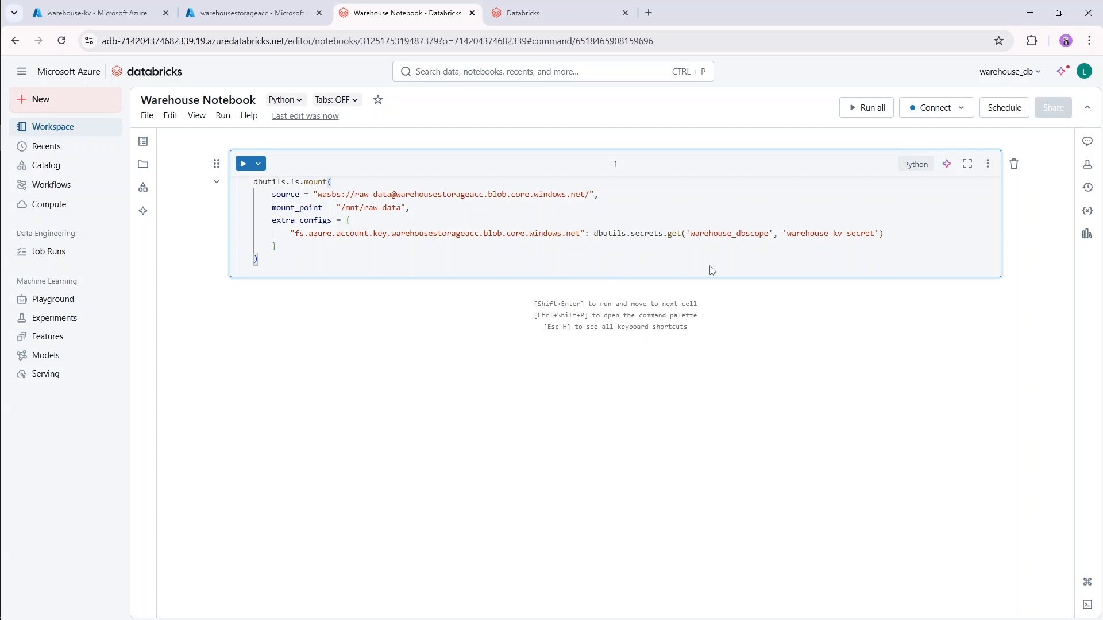
From the notebook, go to Compute and create a single-node cluster that terminates after 30 minutes of inactivity, closing the old Databricks tab.
{"action": "left_click", "coordinate": [945, 112]}
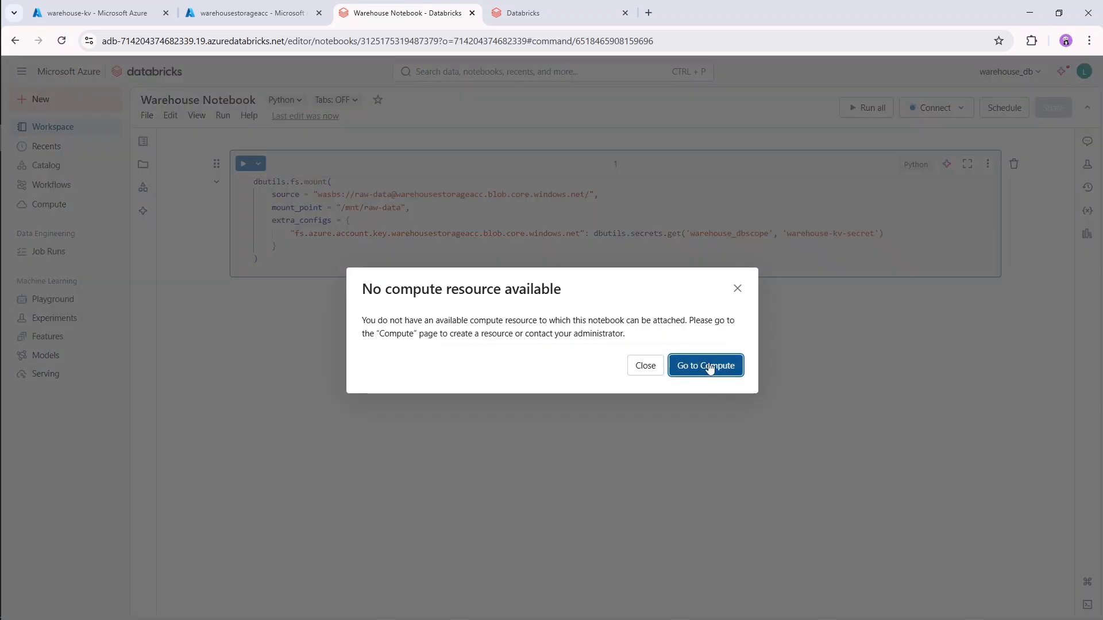
{"action": "left_click", "coordinate": [709, 367]}
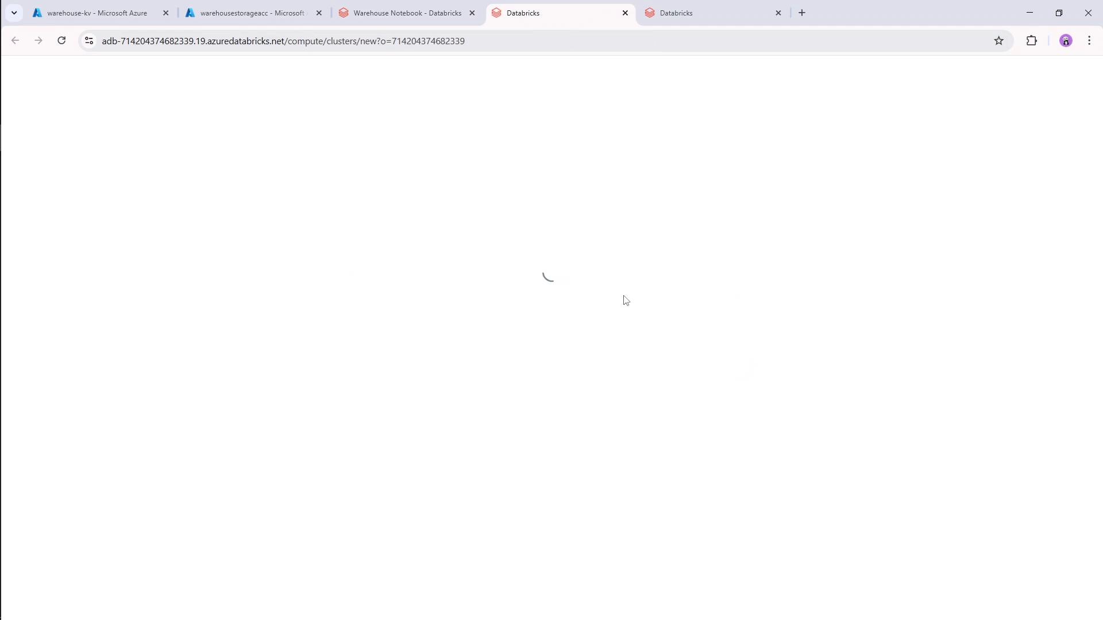
{"action": "left_click", "coordinate": [778, 12]}
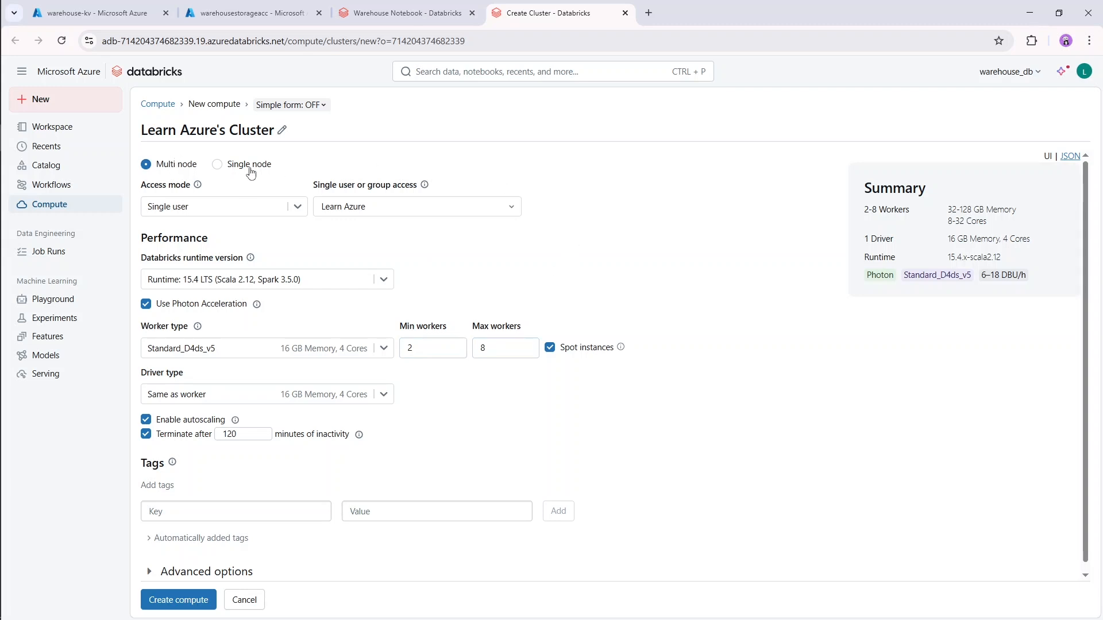
{"action": "left_click", "coordinate": [218, 165]}
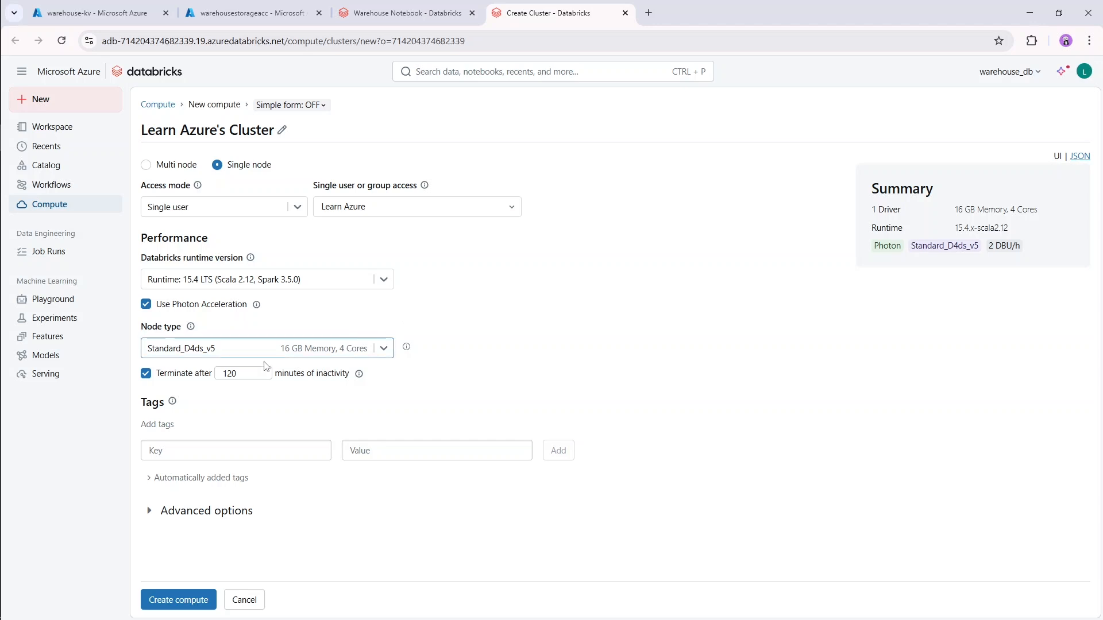
{"action": "double_click", "coordinate": [233, 374]}
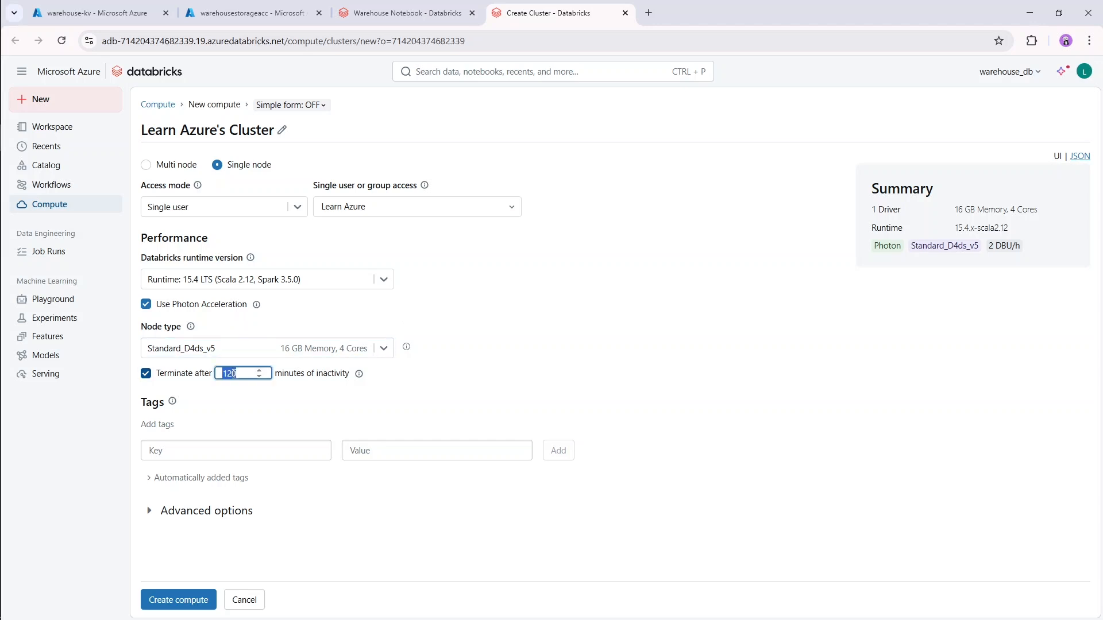
{"action": "type", "text": "30"}
{"action": "left_click", "coordinate": [500, 335]}
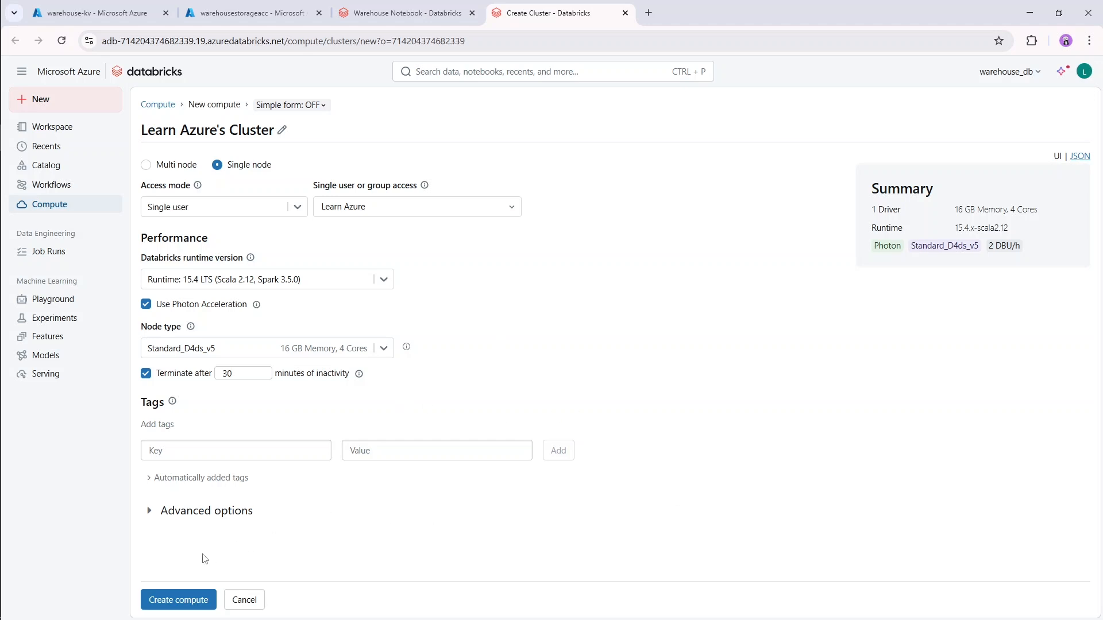
{"action": "left_click", "coordinate": [184, 603]}
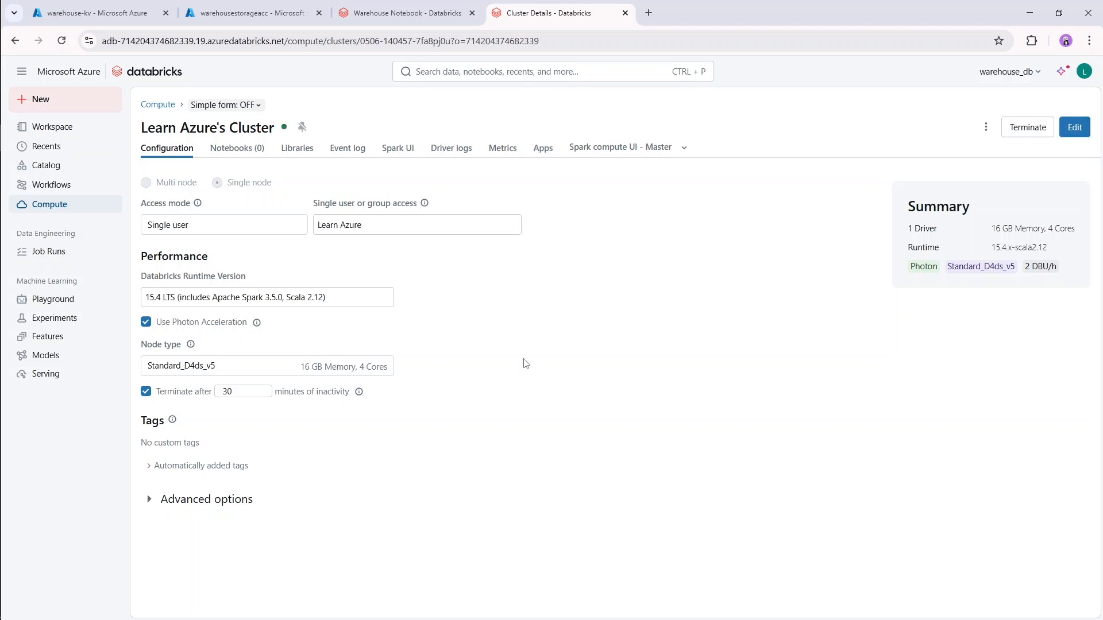
Return to the Warehouse Notebook and attach it to the newly created cluster.
{"action": "left_click", "coordinate": [410, 14]}
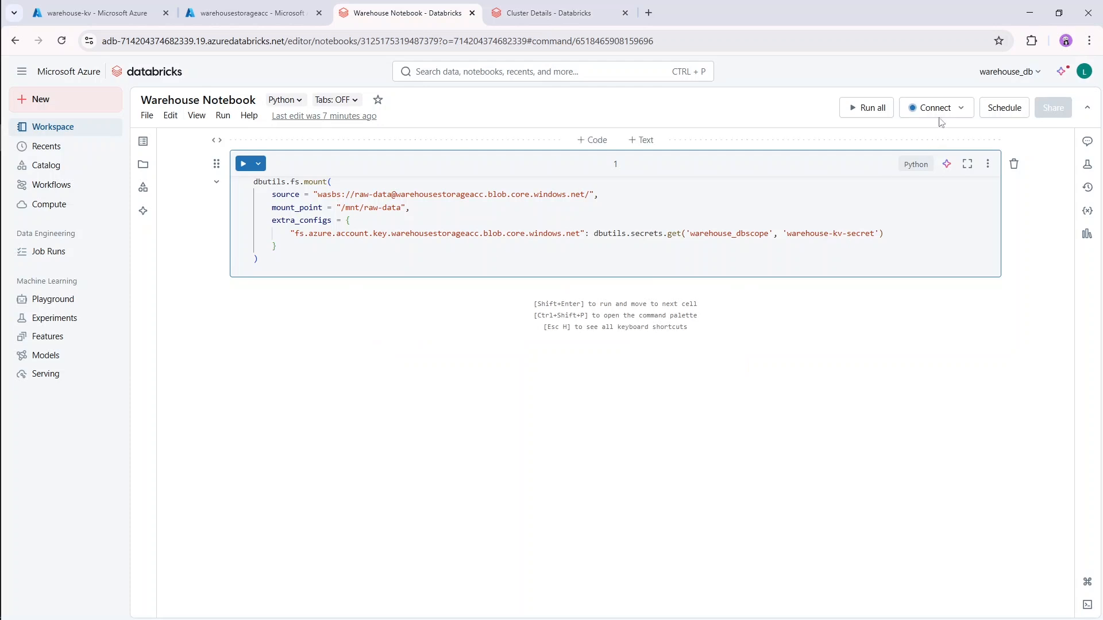
{"action": "left_click", "coordinate": [938, 111]}
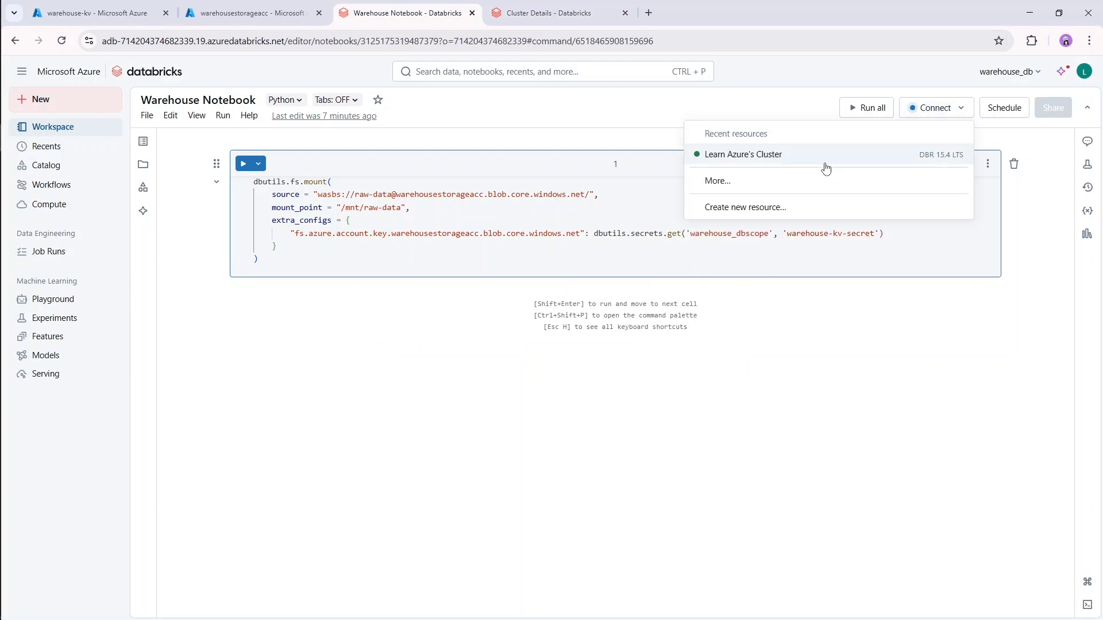
{"action": "left_click", "coordinate": [808, 159]}
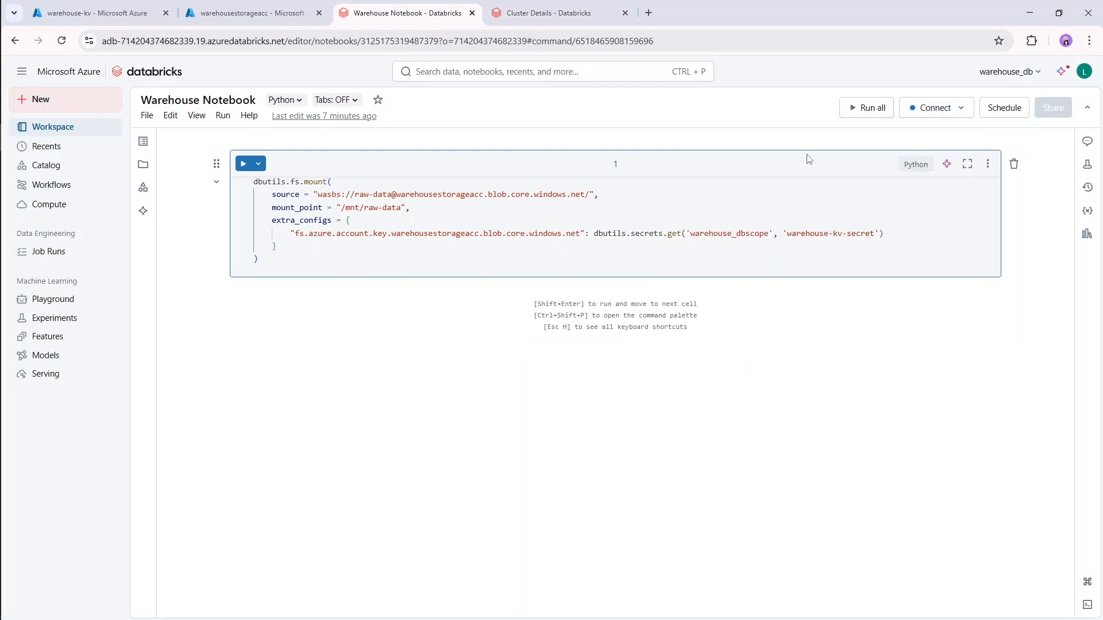
Run the mount cell for the raw-data container and allow the site's notifications.
{"action": "left_click", "coordinate": [640, 262]}
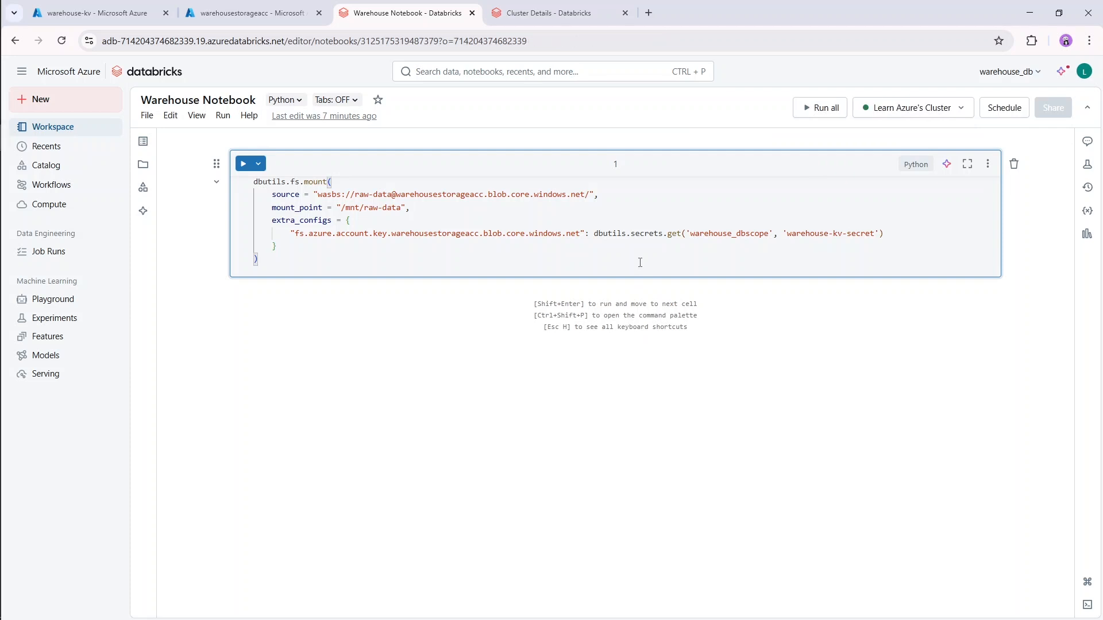
{"action": "key", "text": "shift+Return"}
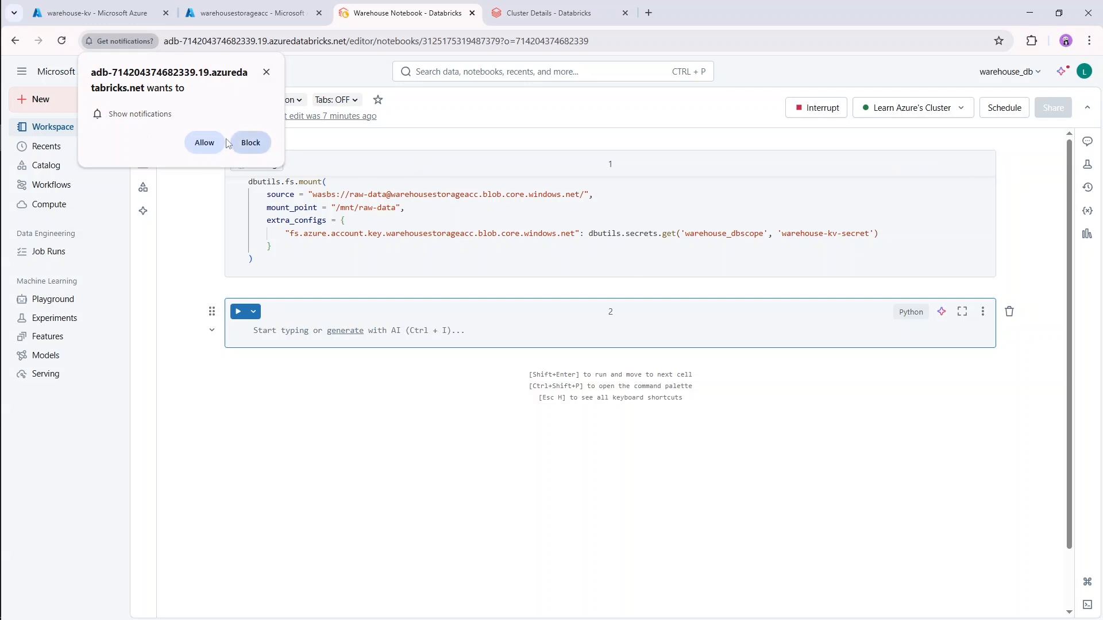
{"action": "left_click", "coordinate": [204, 142]}
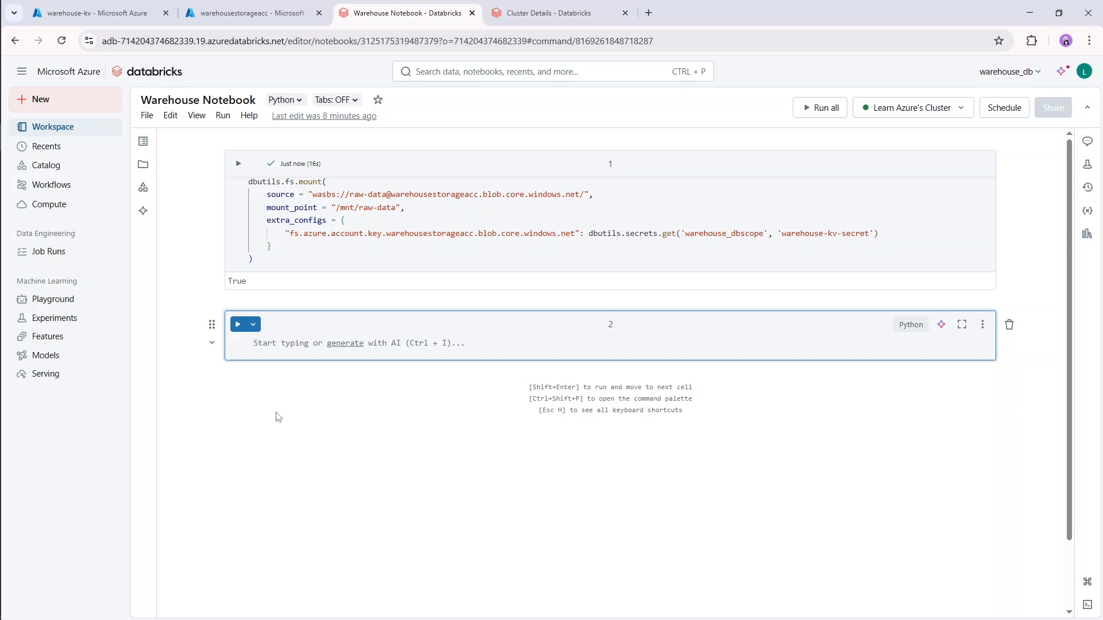
In the second cell, run dbutils.fs.ls("/mnt/raw-data") to list the mounted files and highlight the CSV file name in the output.
{"action": "type", "text": "db"}
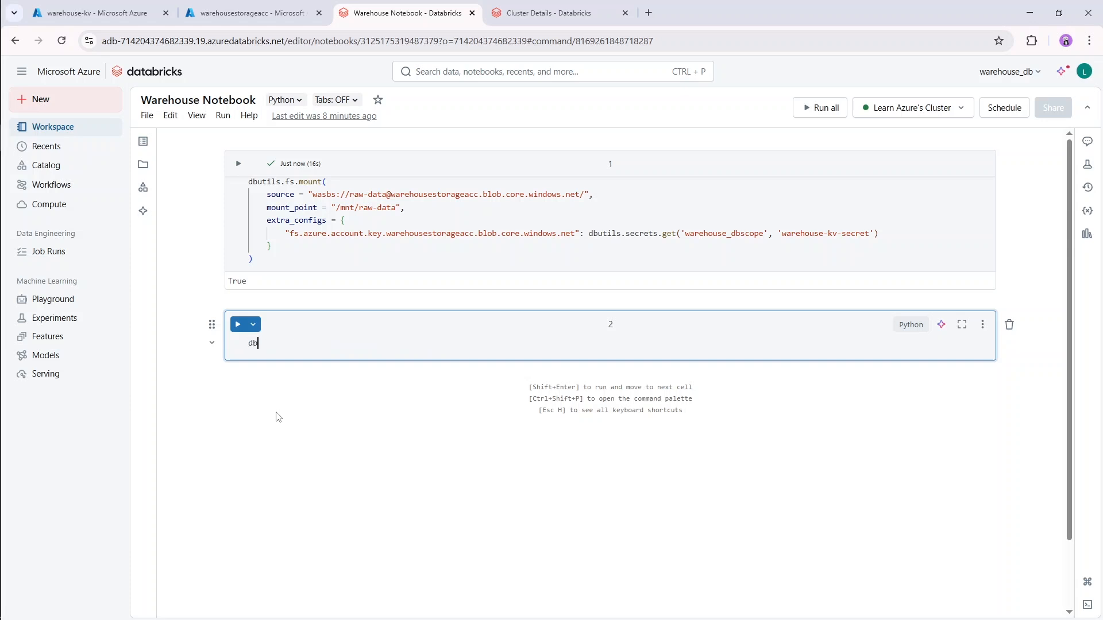
{"action": "type", "text": "utils.fs.ls("}
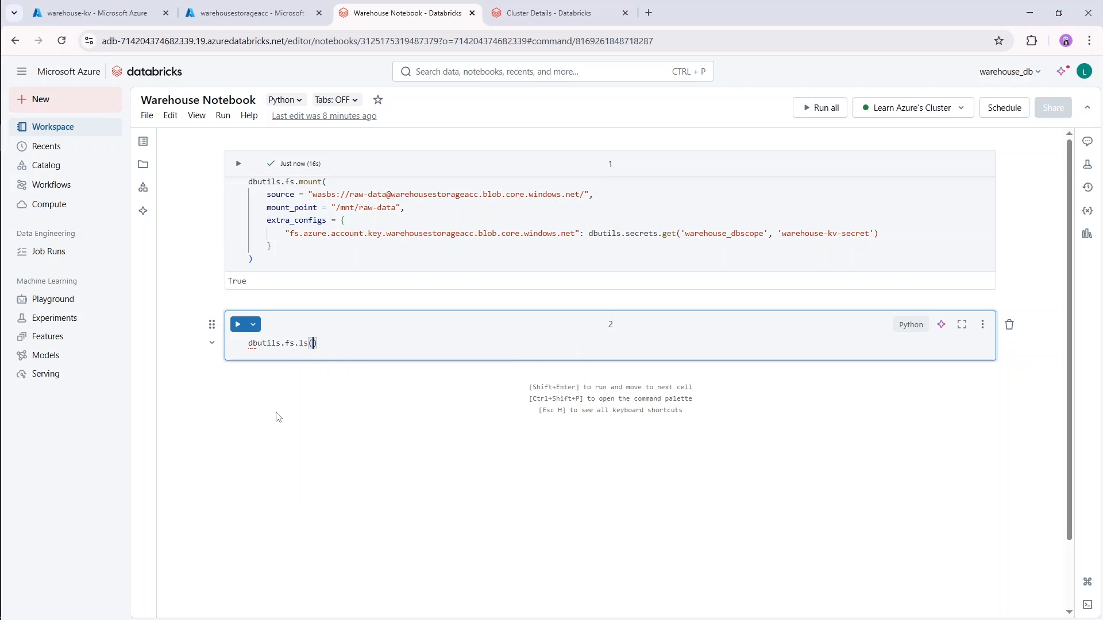
{"action": "type", "text": "\""}
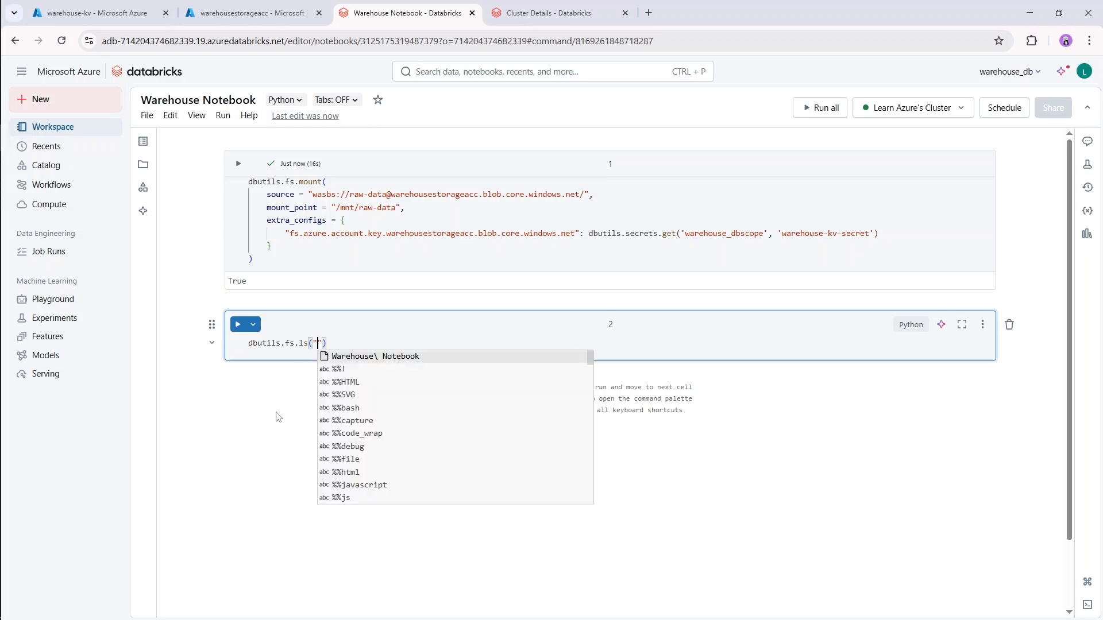
{"action": "key", "text": "Escape"}
{"action": "type", "text": "/mnt/raw-data"}
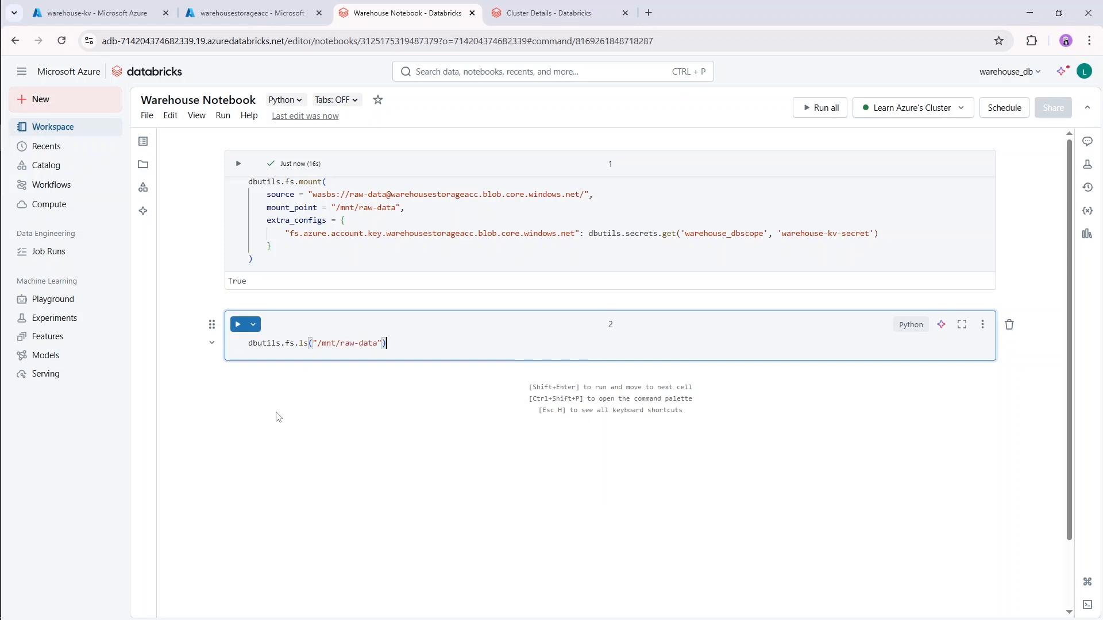
{"action": "key", "text": "shift+Return"}
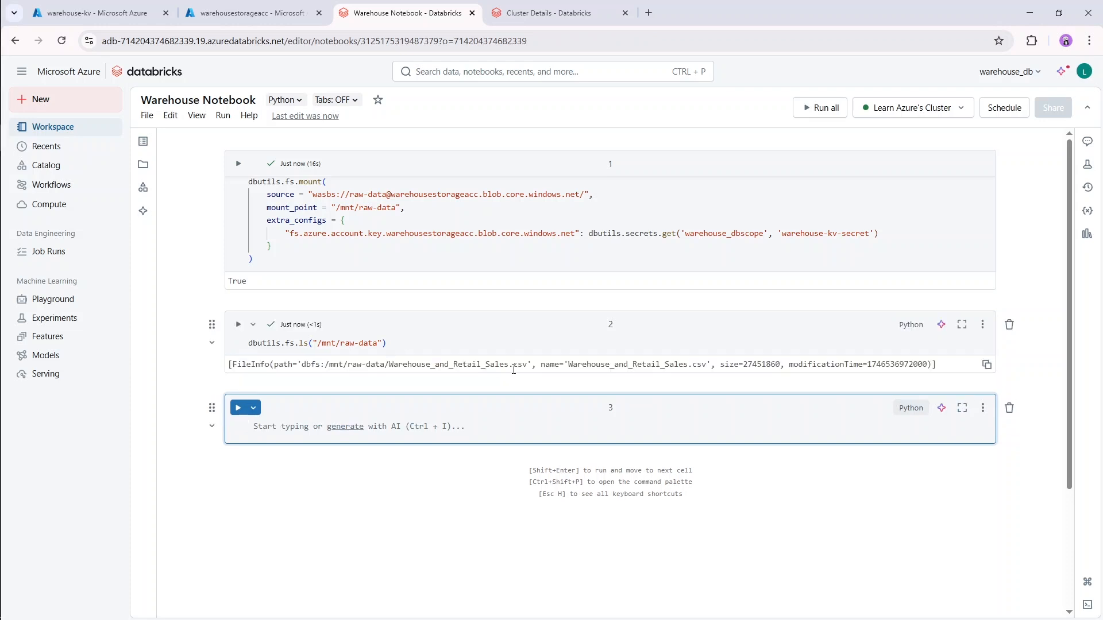
{"action": "left_click_drag", "start_coordinate": [389, 366], "coordinate": [526, 362]}
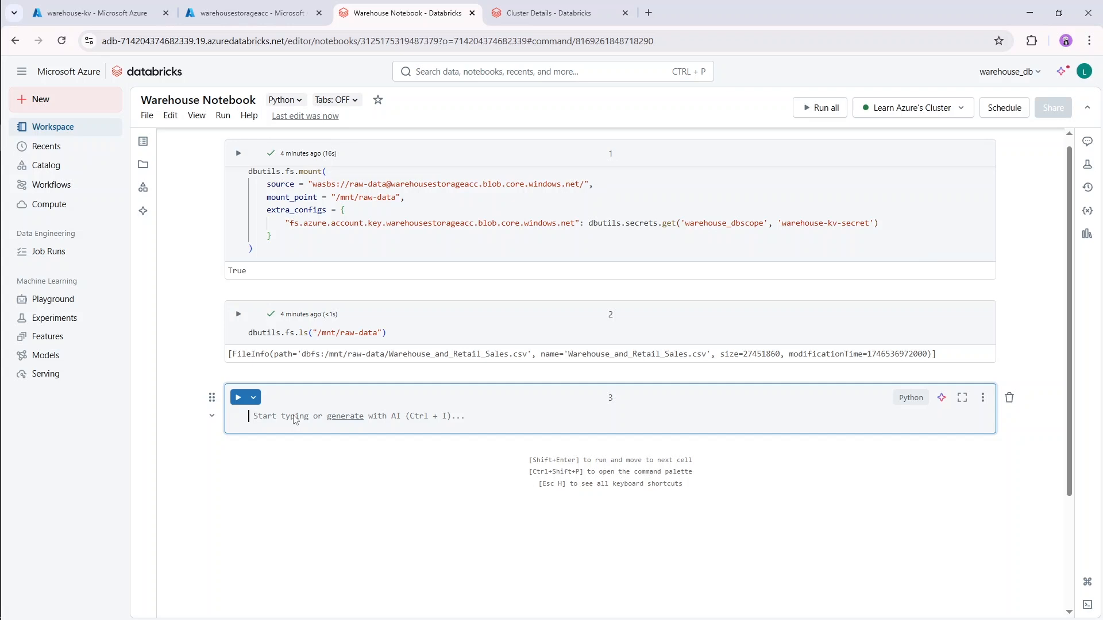
In the third cell, begin assigning warehouse_df to a Spark reader with spark.read.format("csv").
{"action": "type", "text": "wareho"}
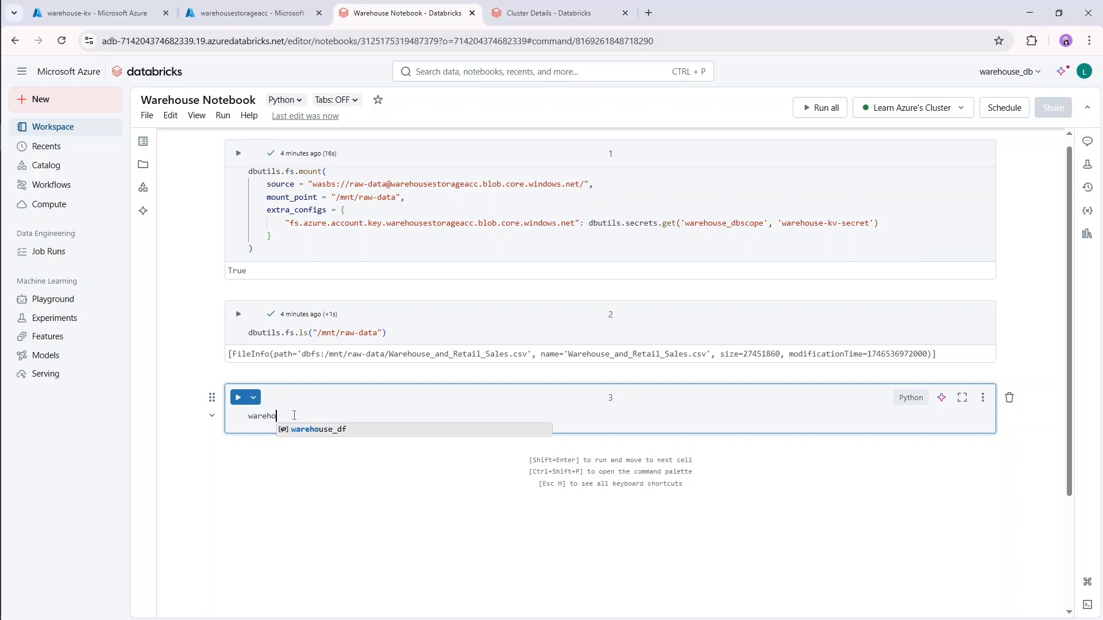
{"action": "type", "text": "use_df ="}
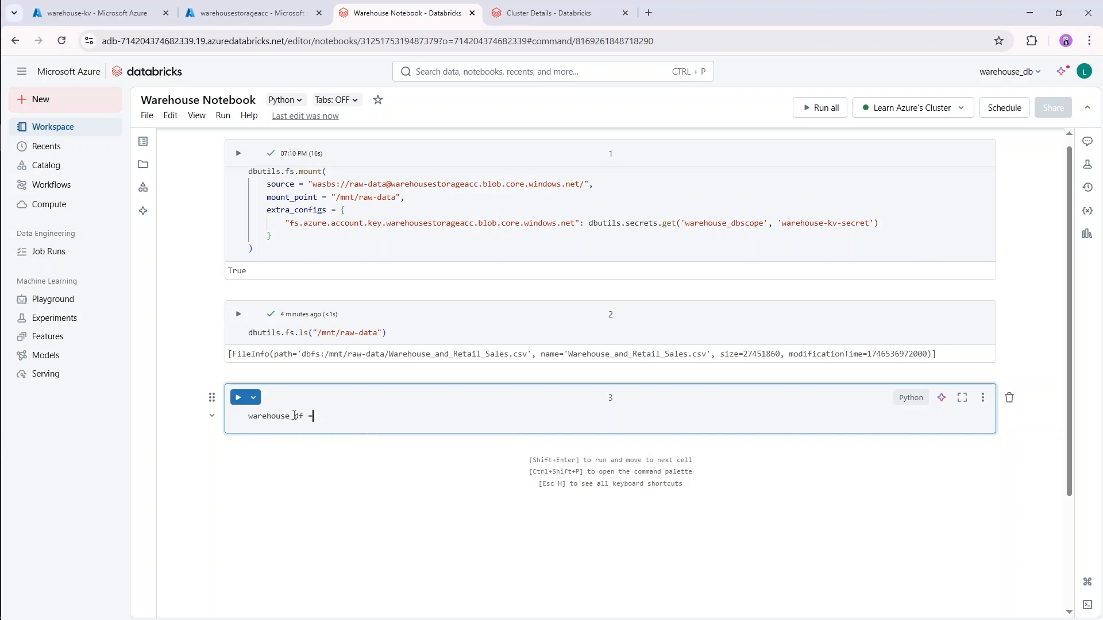
{"action": "type", "text": " spark."}
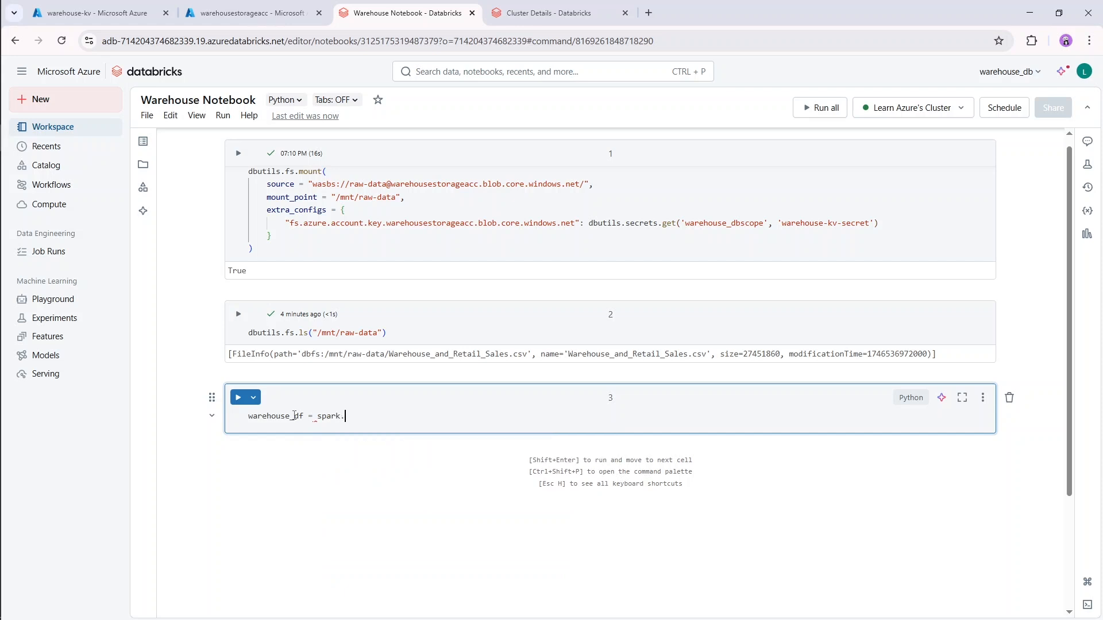
{"action": "type", "text": "read"}
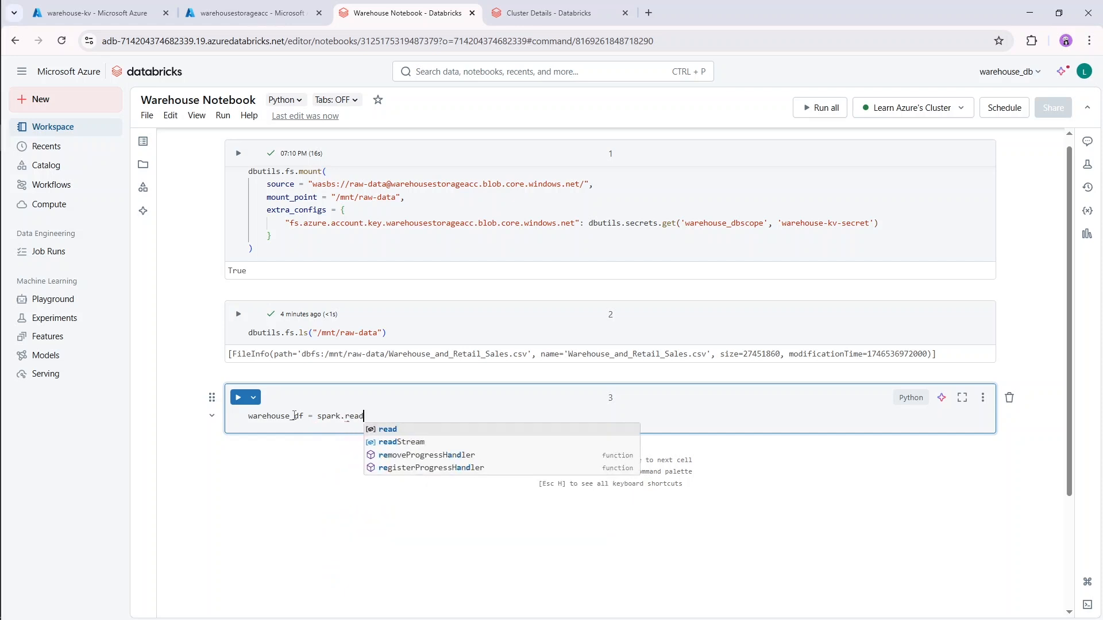
{"action": "type", "text": ".format()"}
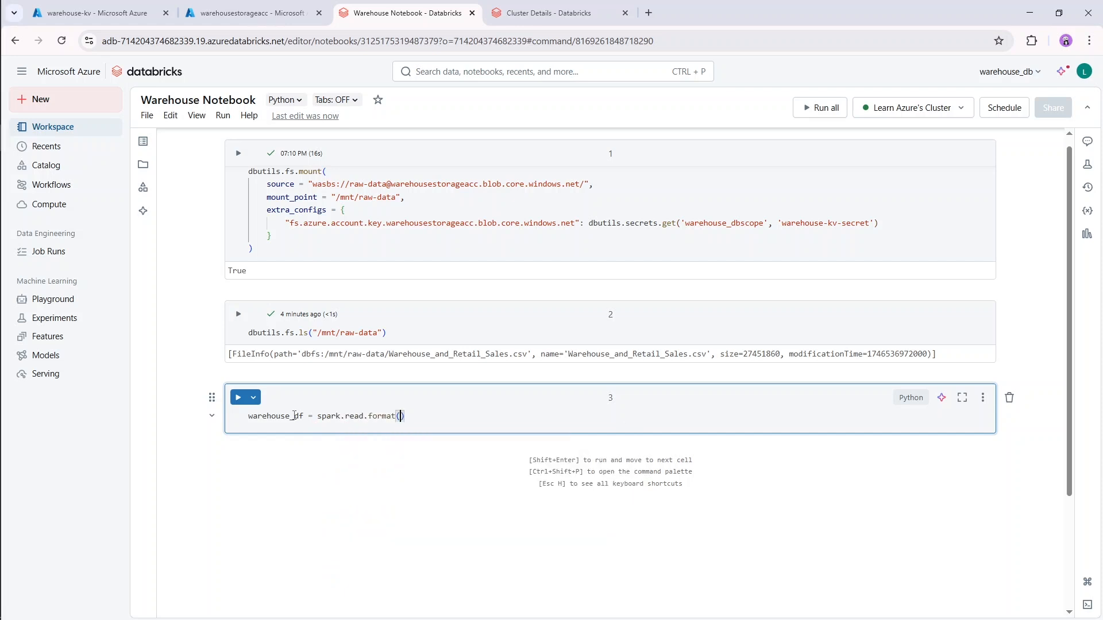
{"action": "type", "text": "\"csv\""}
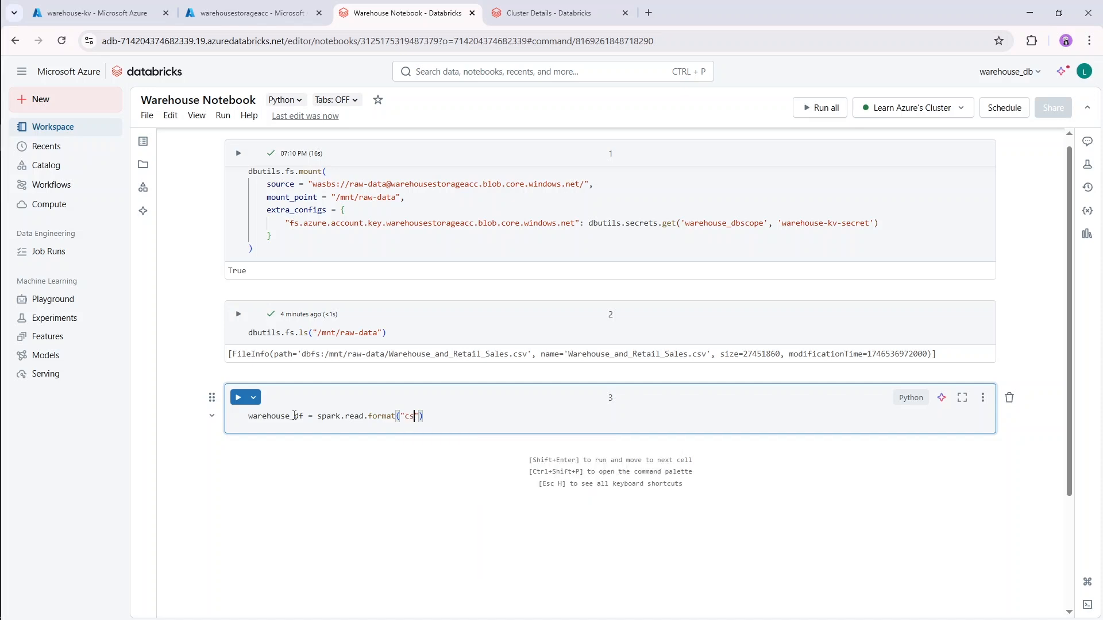
{"action": "type", "text": "."}
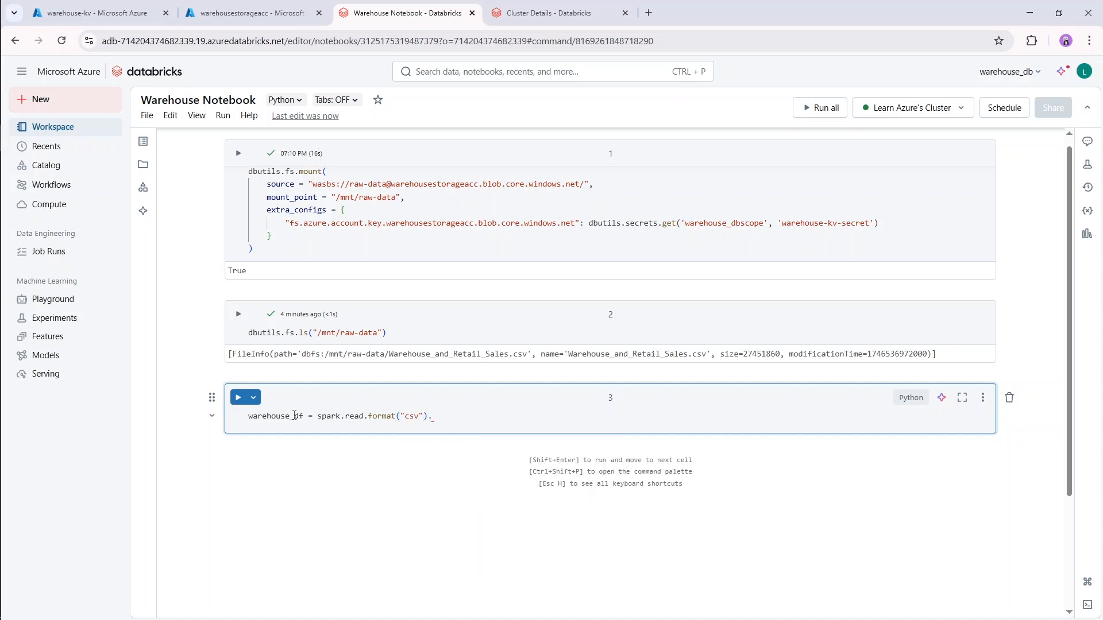
{"action": "type", "text": "option("}
{"action": "type", "text": "\"header"}
{"action": "type", "text": "\""}
{"action": "type", "text": ", \"true\")"}
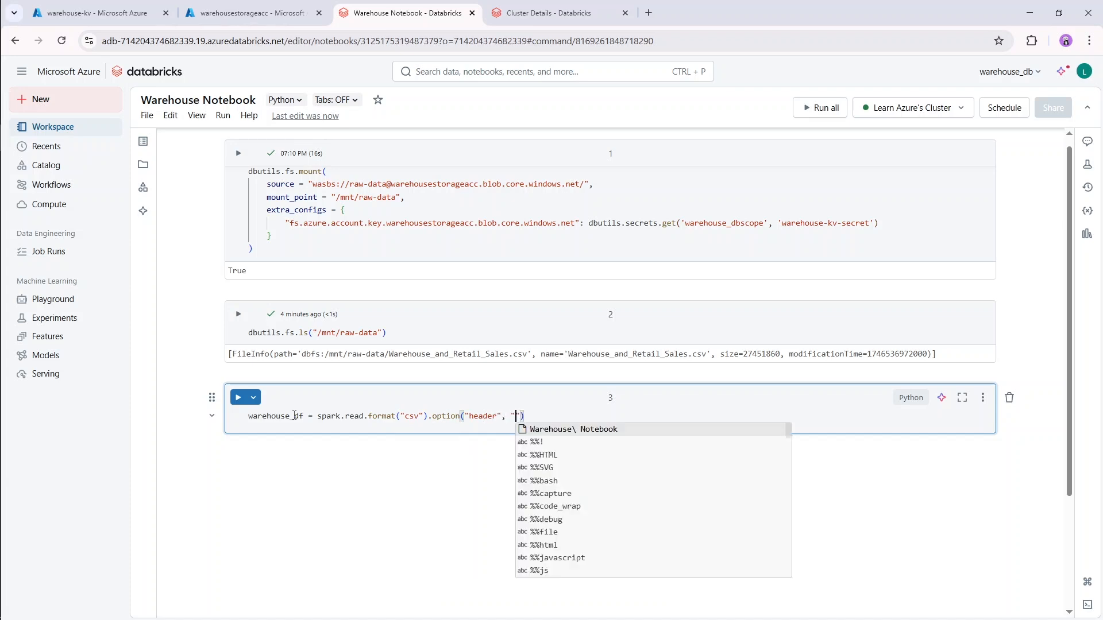
{"action": "type", "text": "."}
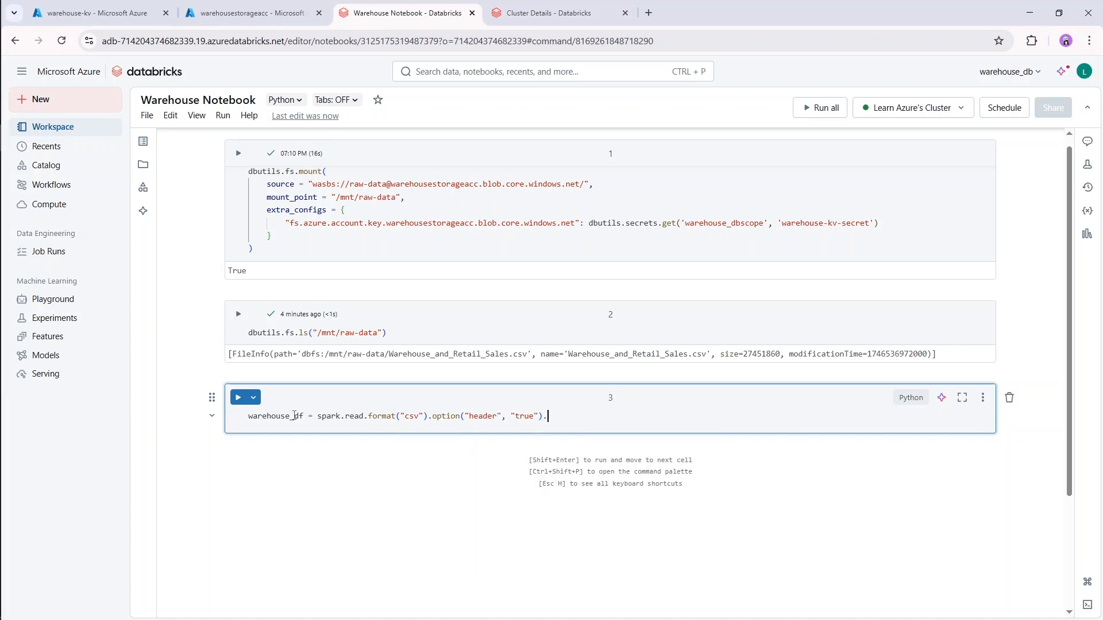
{"action": "type", "text": "load(\""}
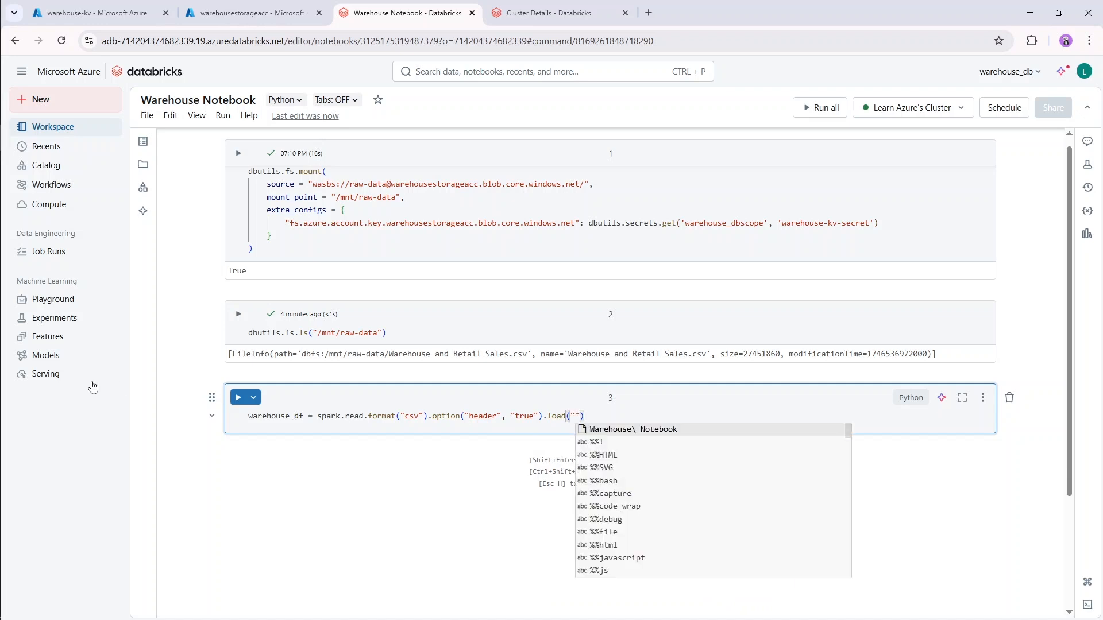
Complete the read statement with .load() using the path /mnt/raw-data/Warehouse_and_Retail_Sales.csv copied from the second cell's file listing.
{"action": "left_click_drag", "start_coordinate": [325, 354], "coordinate": [528, 354]}
{"action": "key", "text": "ctrl+c"}
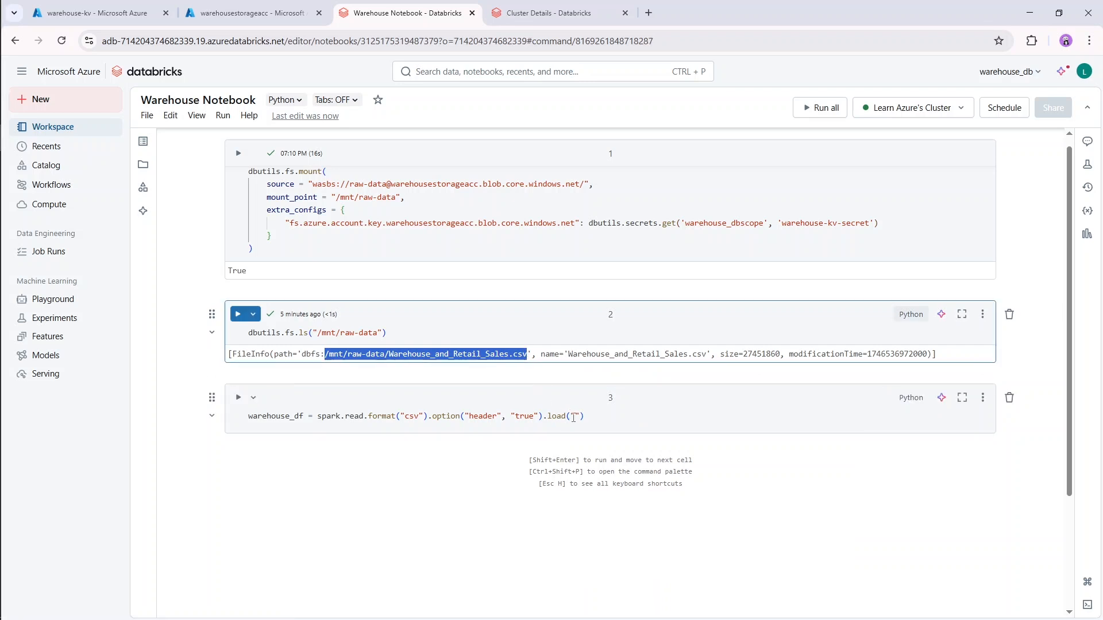
{"action": "left_click", "coordinate": [575, 417]}
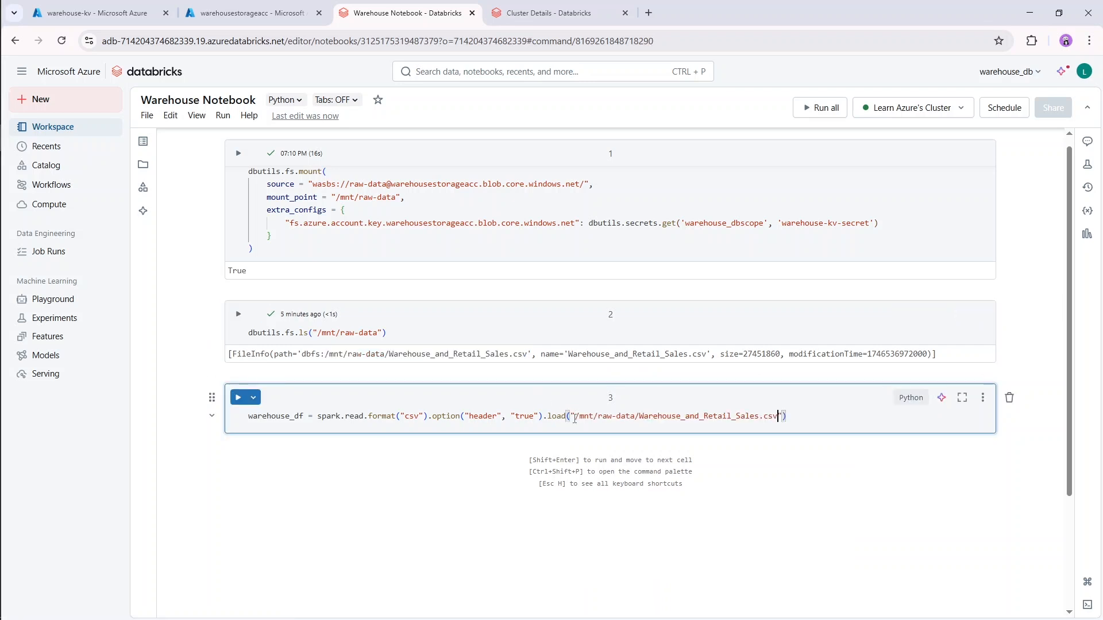
{"action": "key", "text": "ctrl+v"}
Below the read statement, add warehouse_df.show(5) after a blank line and run the cell.
{"action": "key", "text": "Return"}
{"action": "key", "text": "Return"}
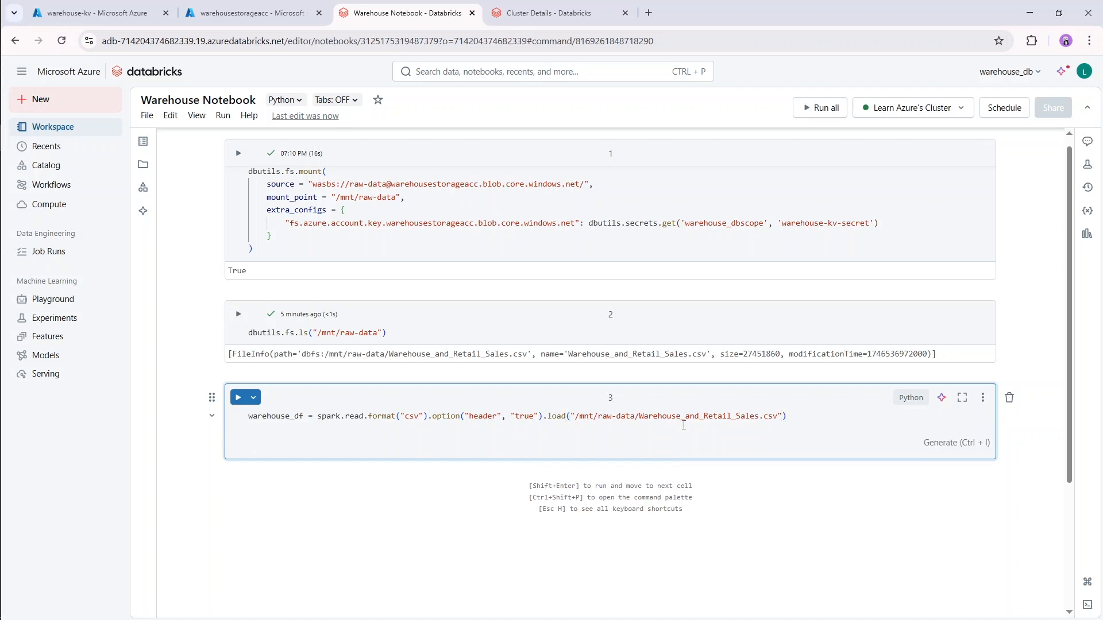
{"action": "type", "text": "warehouse"}
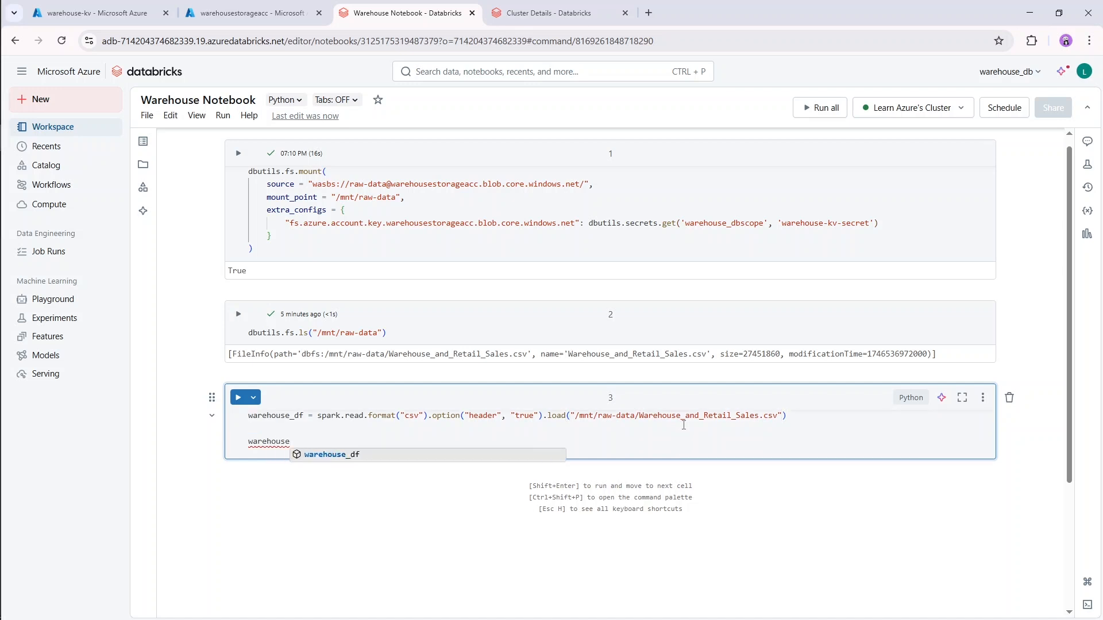
{"action": "key", "text": "Tab"}
{"action": "type", "text": ".show("}
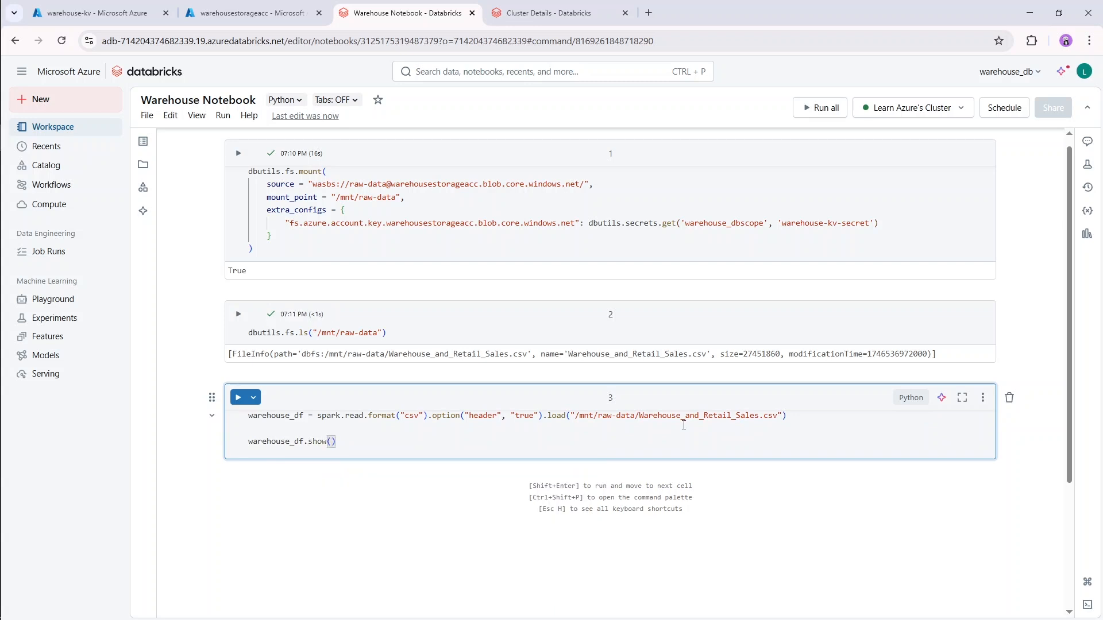
{"action": "type", "text": "5"}
{"action": "key", "text": "shift+Return"}
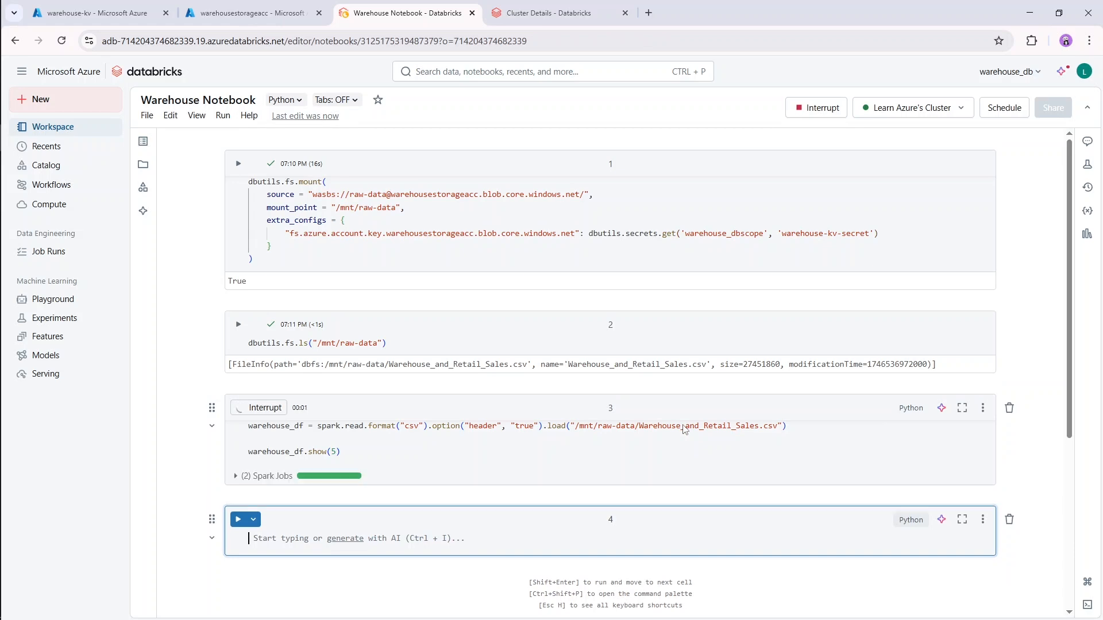